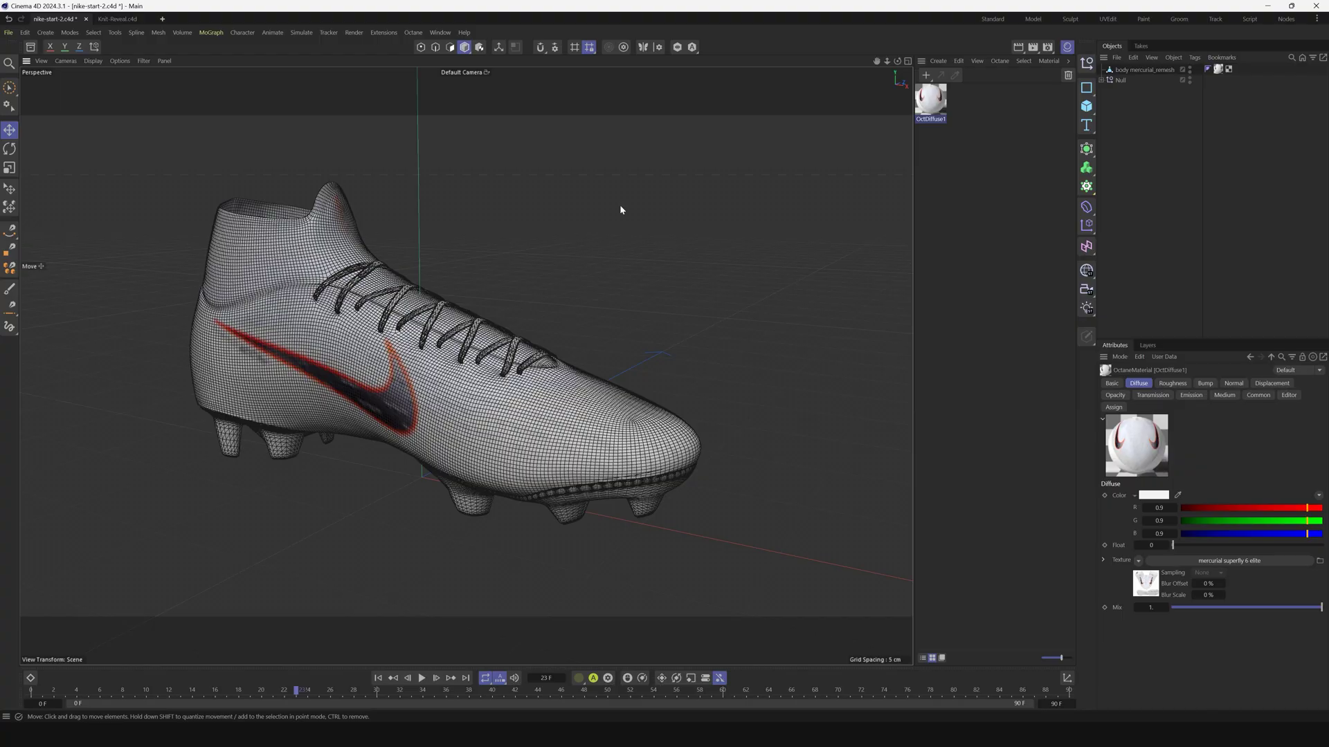
- Orbit and zoom the Perspective view close to the boot's side, then select its body mesh
{"action": "left_click_drag", "start_coordinate": [898, 60], "coordinate": [856, 183]}
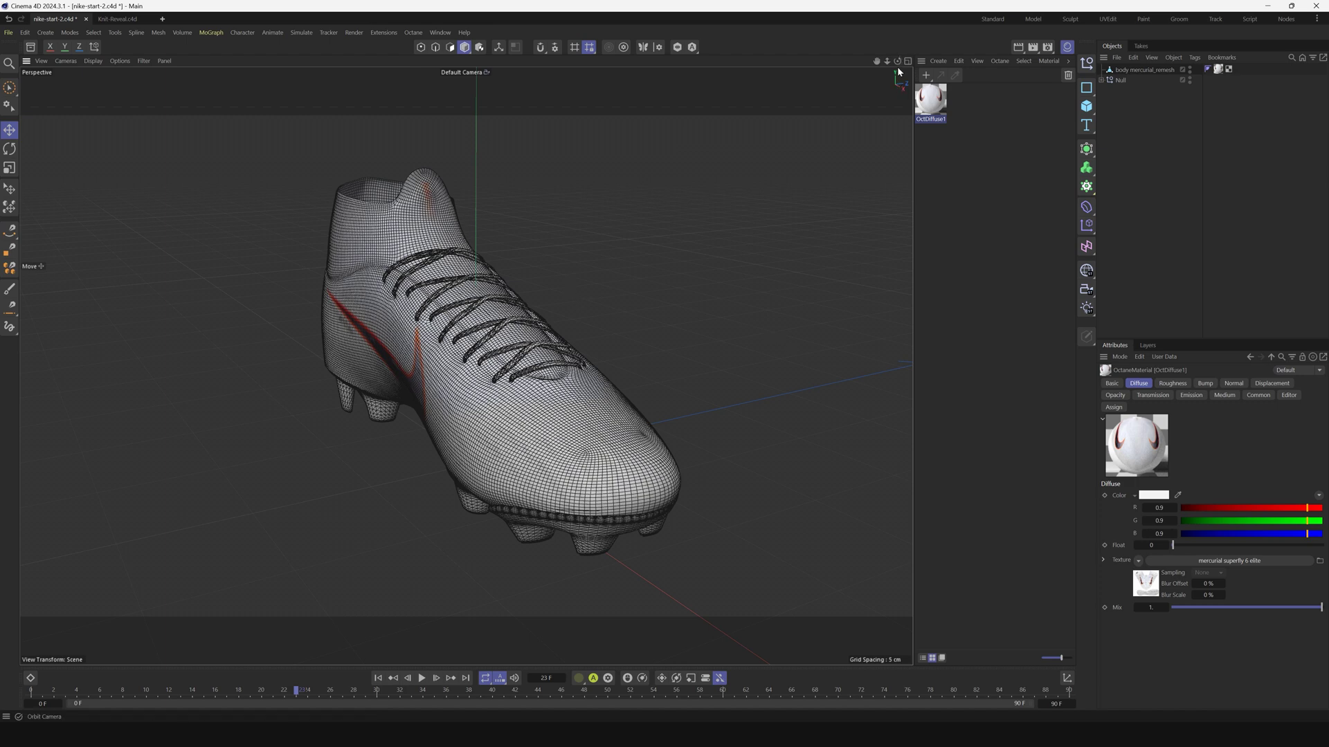
{"action": "left_click_drag", "start_coordinate": [899, 65], "coordinate": [856, 71]}
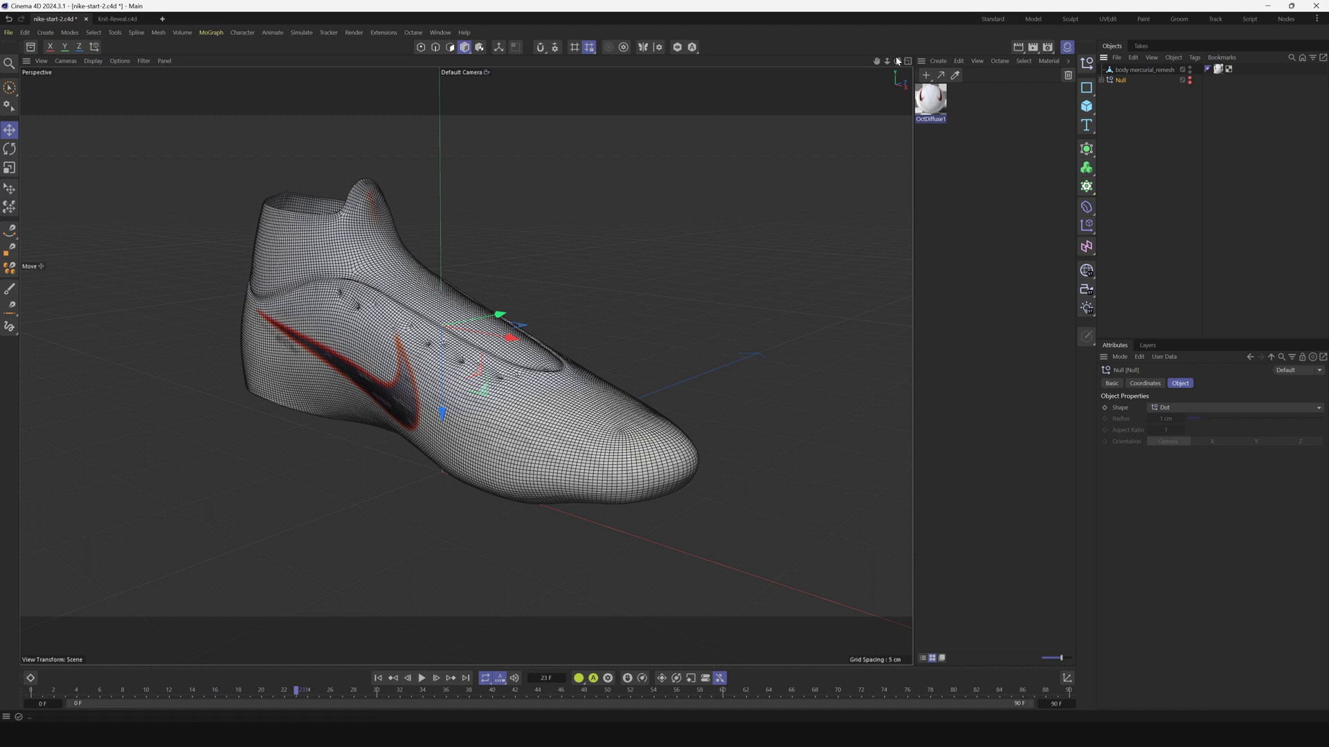
{"action": "left_click_drag", "start_coordinate": [885, 63], "coordinate": [884, 90]}
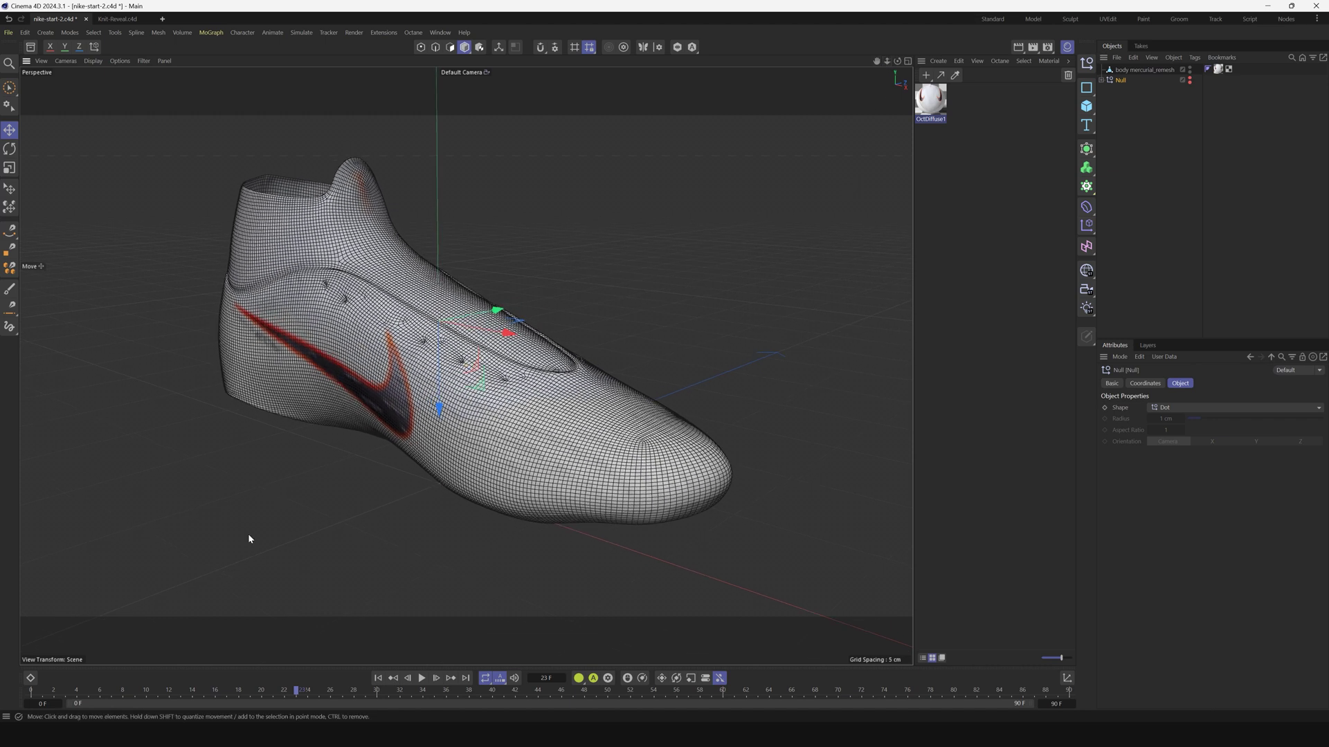
{"action": "left_click", "coordinate": [698, 511]}
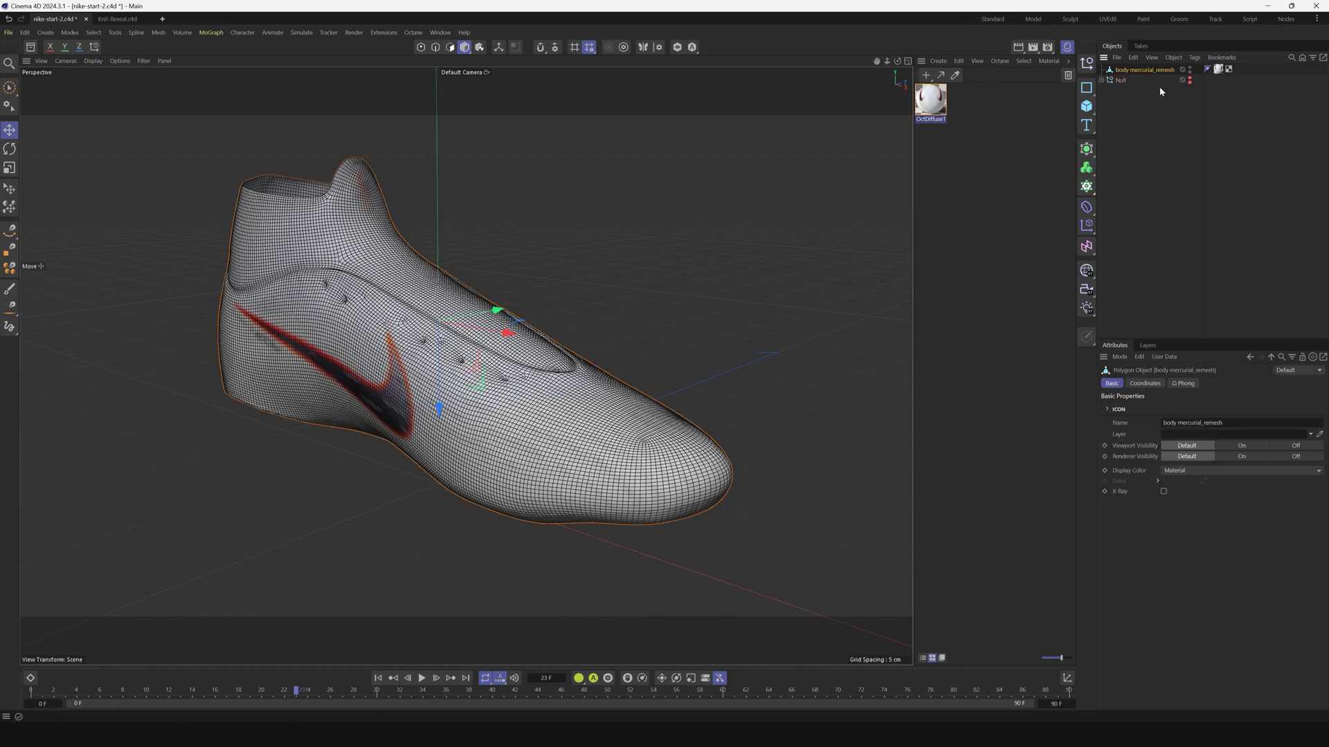
- Add a Vertex Map tag to the body mesh using a Commander search for 'ver'
{"action": "key", "text": "shift+c"}
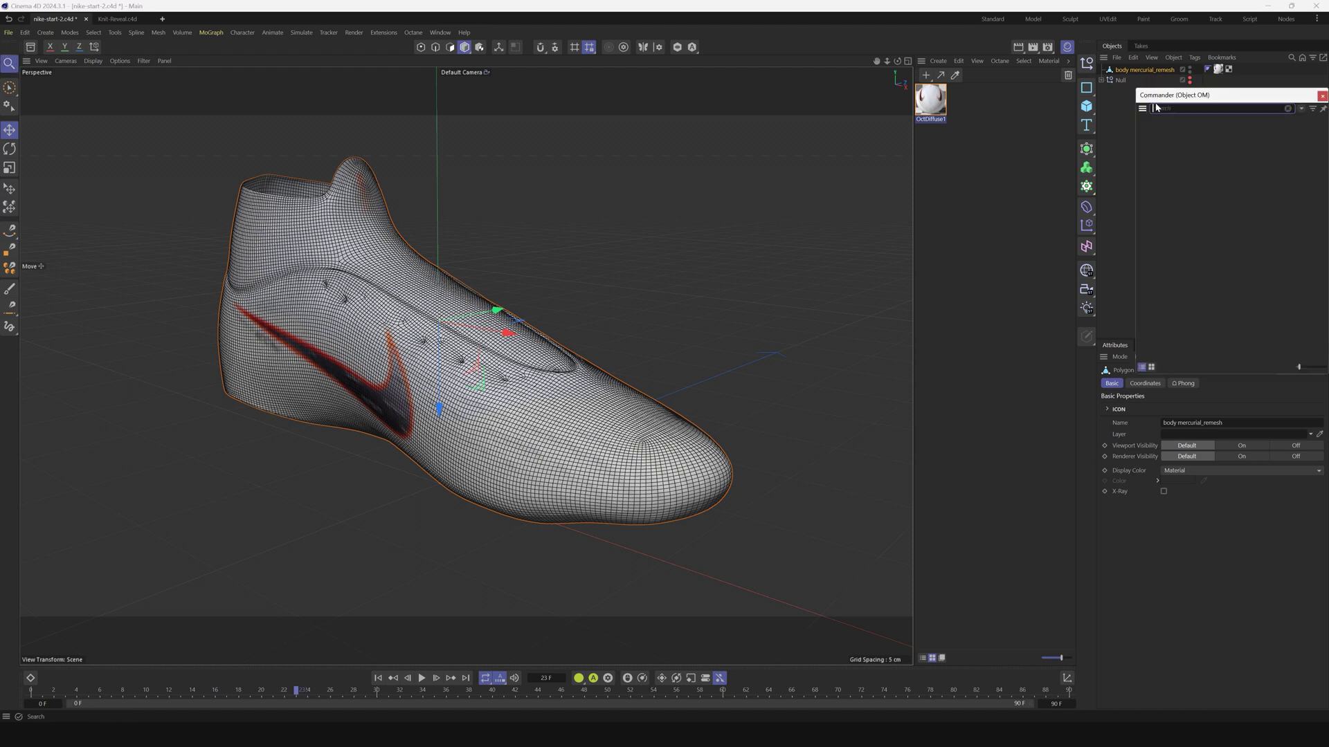
{"action": "type", "text": "vert"}
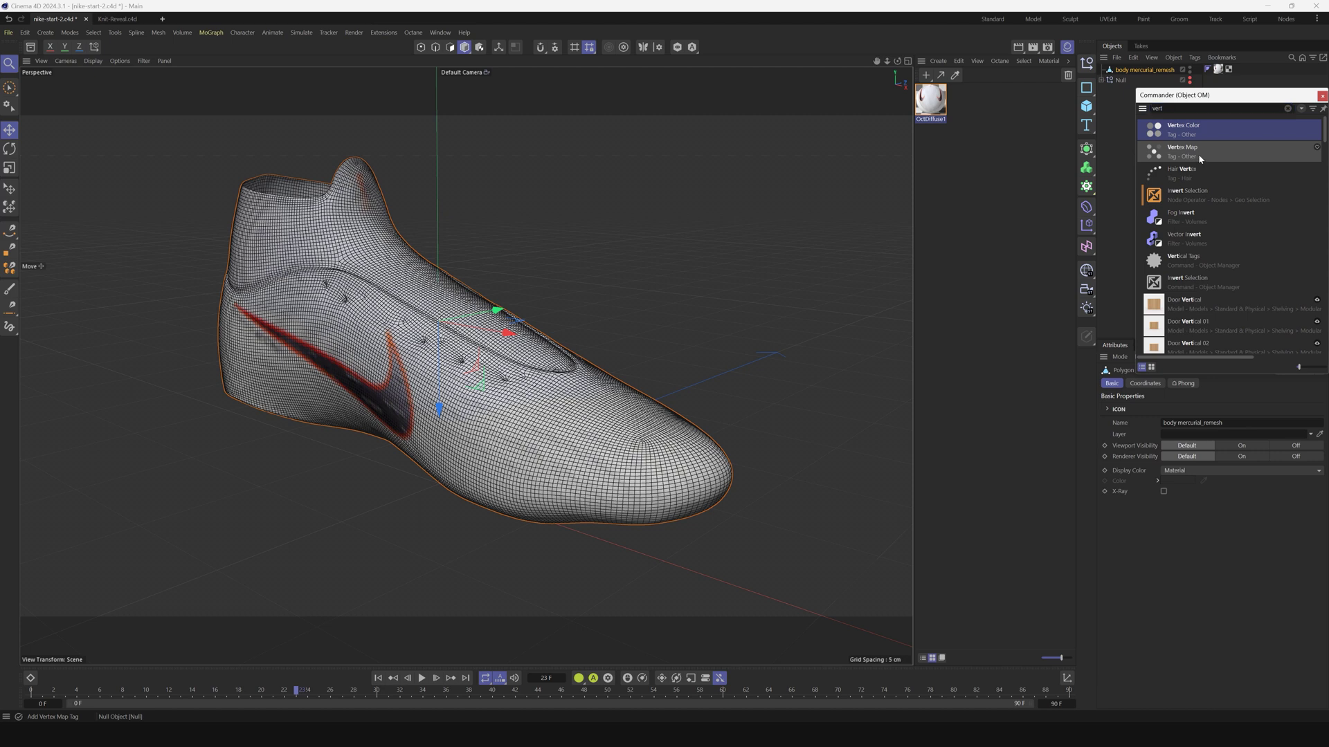
{"action": "left_click", "coordinate": [1182, 146]}
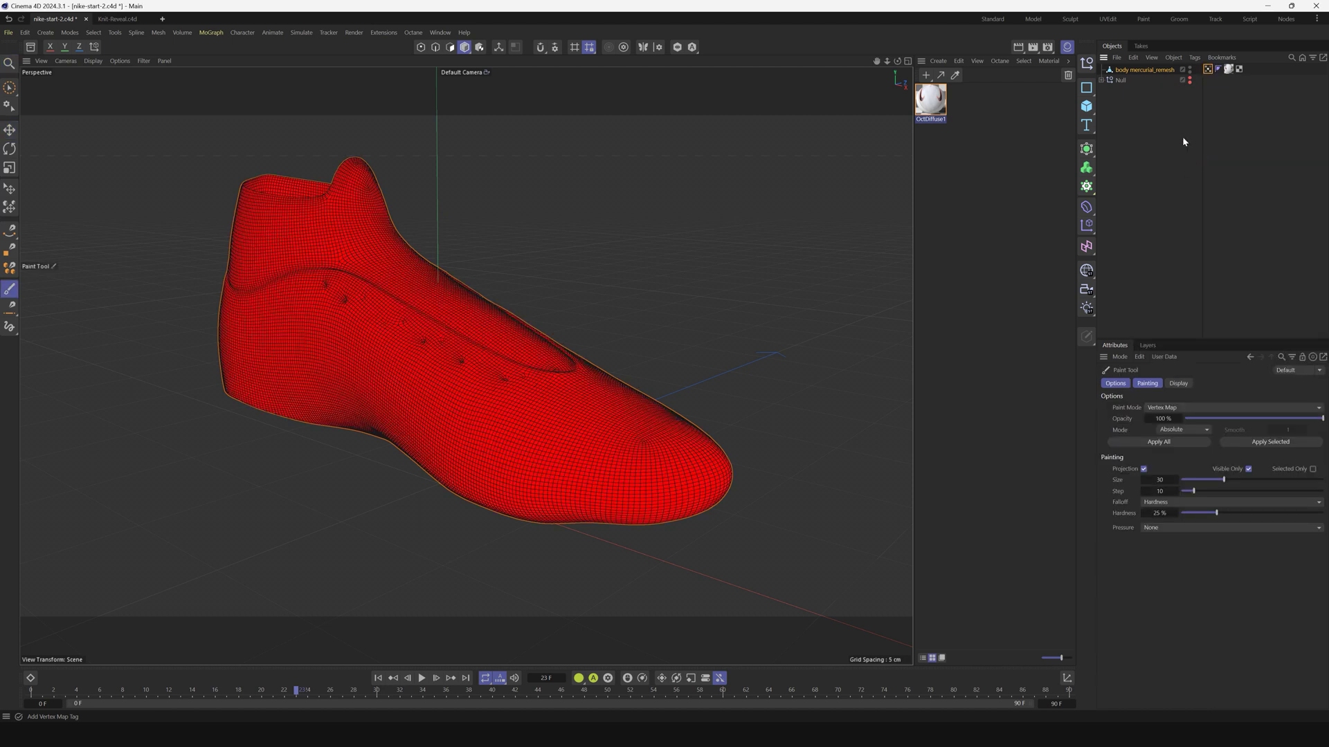
- Enable Use Fields on the Vertex Map tag and delete its default Freeze layer
{"action": "left_click", "coordinate": [1208, 67]}
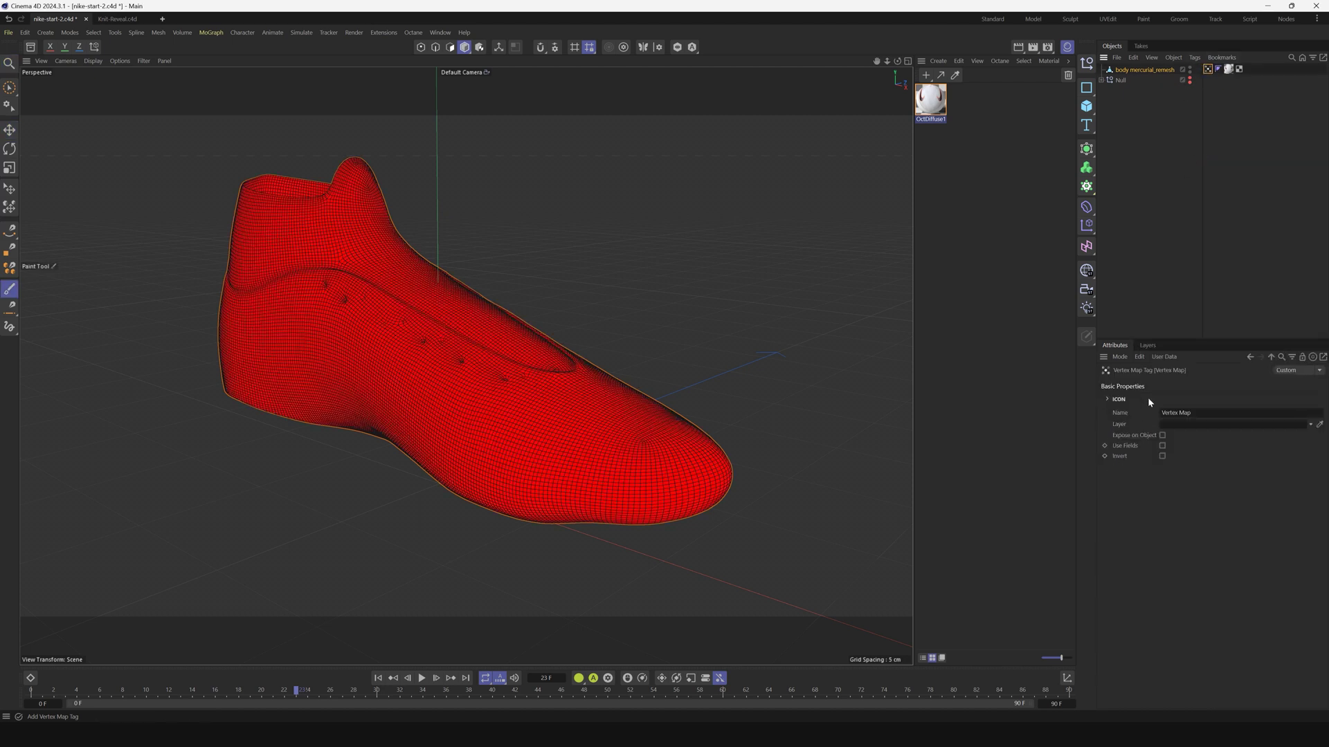
{"action": "left_click", "coordinate": [1162, 446]}
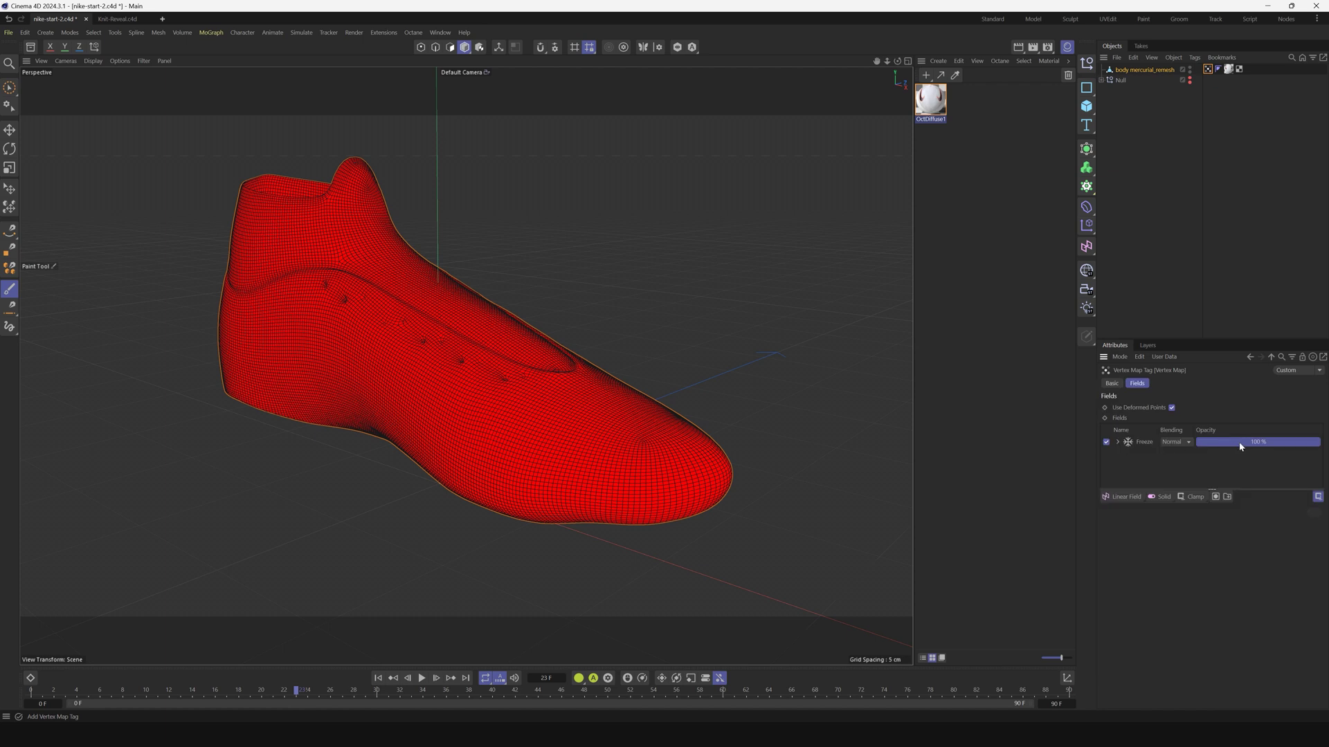
{"action": "left_click", "coordinate": [1145, 443]}
{"action": "key", "text": "Delete"}
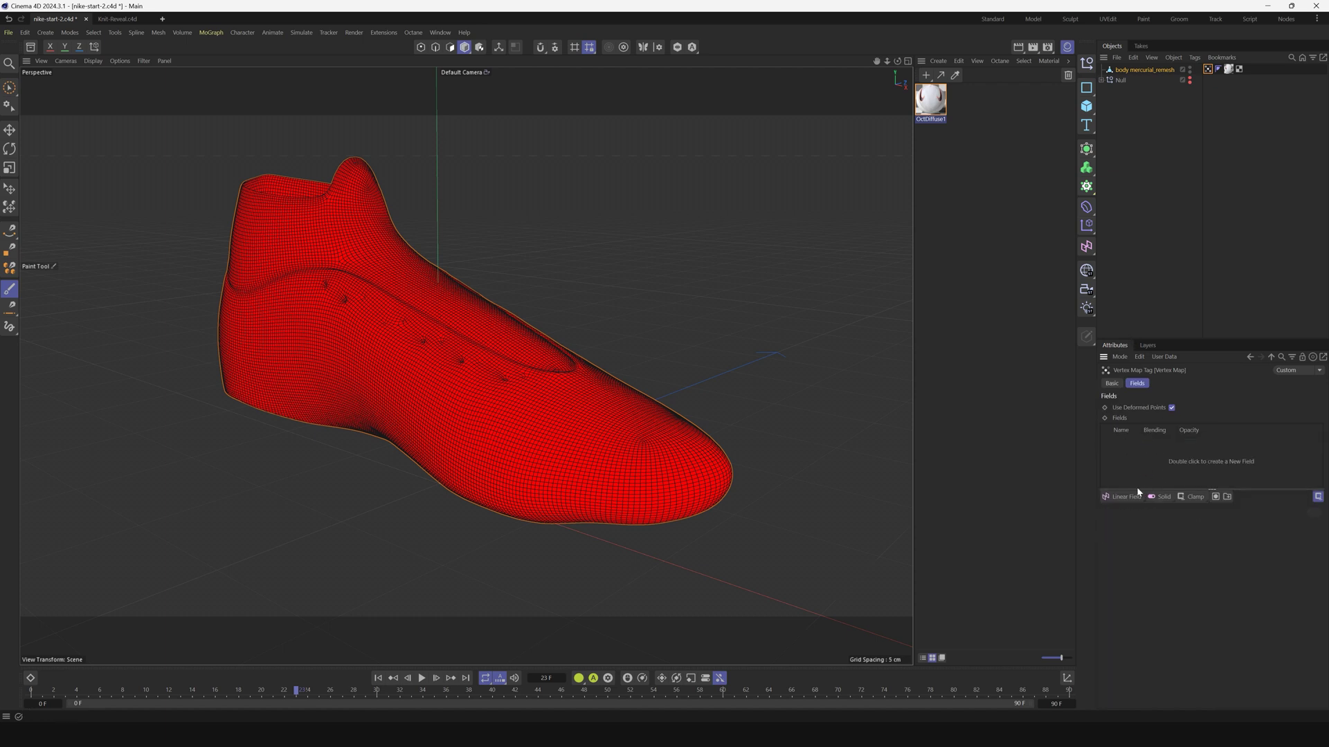
- Add a Spherical Field, shrink it to about 2.19 cm and place it at the toe tip
{"action": "left_click", "coordinate": [1122, 497]}
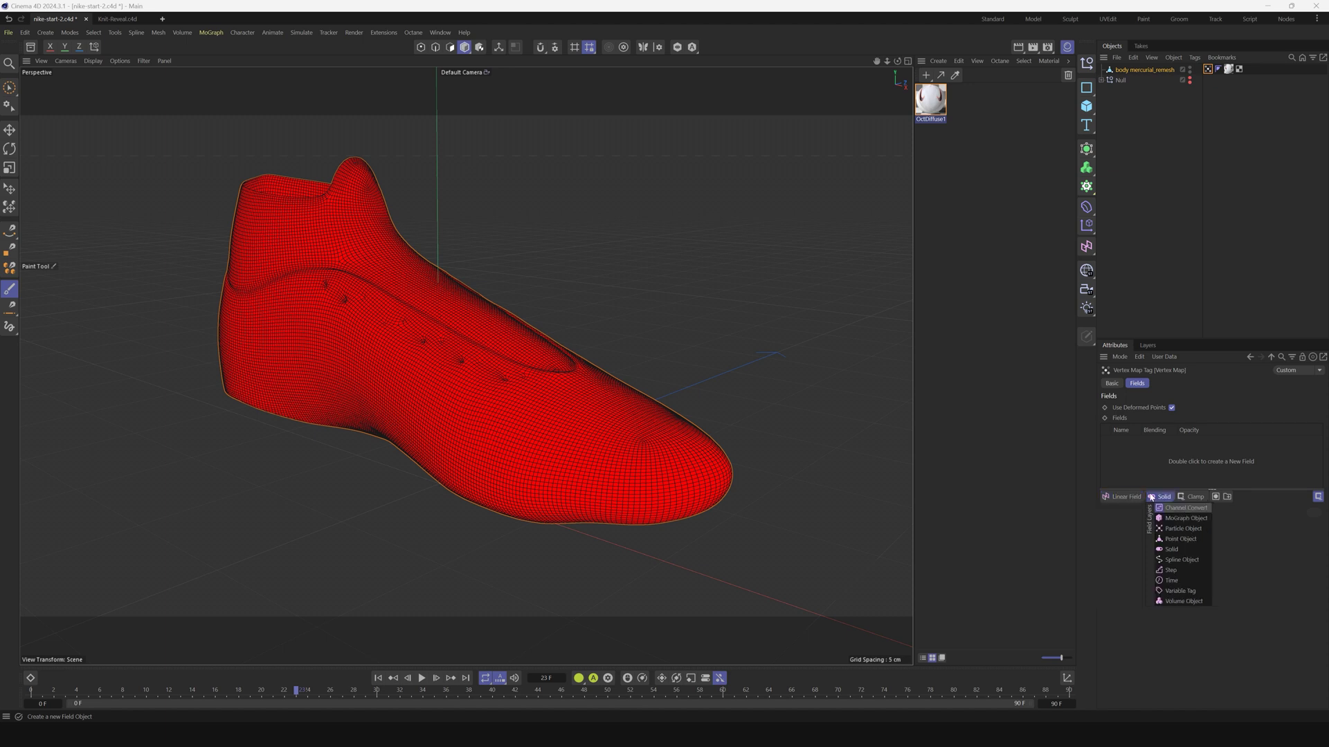
{"action": "left_click", "coordinate": [1189, 529]}
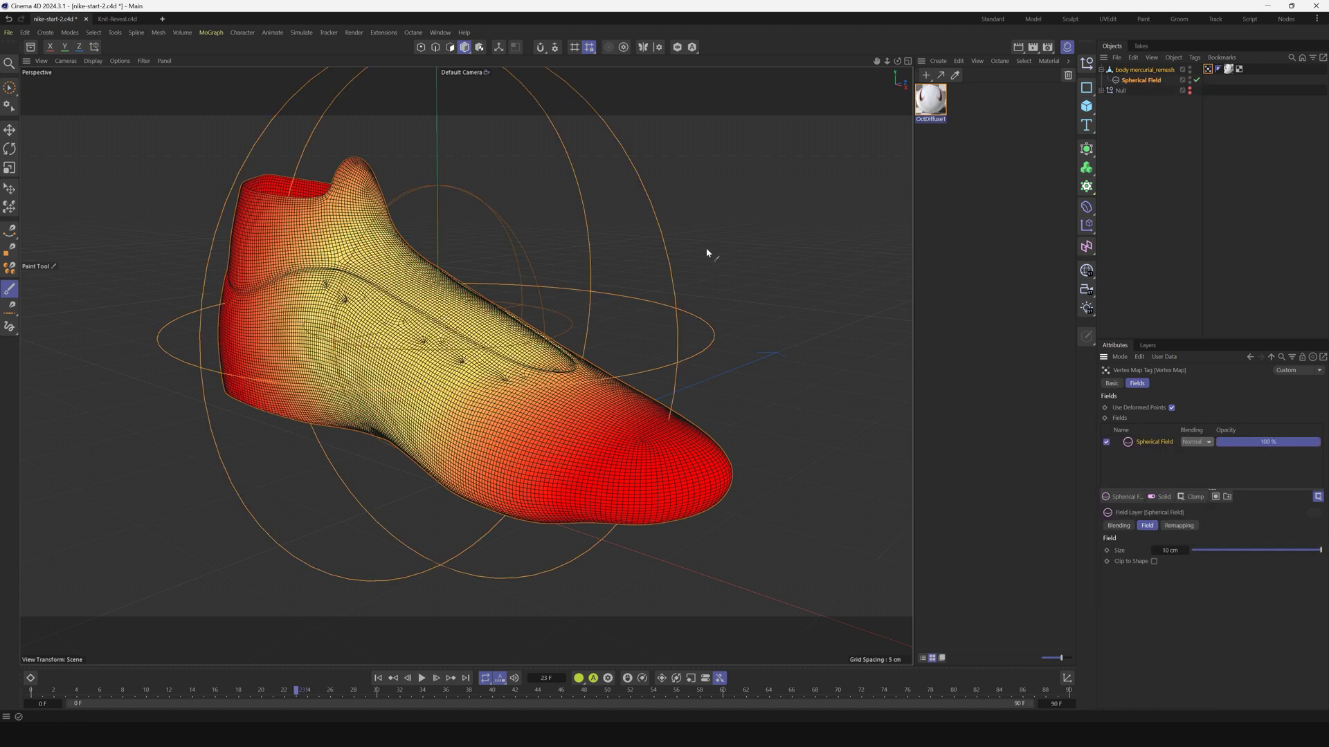
{"action": "middle_click_drag", "start_coordinate": [706, 253], "coordinate": [505, 288]}
{"action": "key", "text": "e"}
{"action": "left_click_drag", "start_coordinate": [501, 335], "coordinate": [796, 387]}
{"action": "left_click_drag", "start_coordinate": [735, 459], "coordinate": [749, 568]}
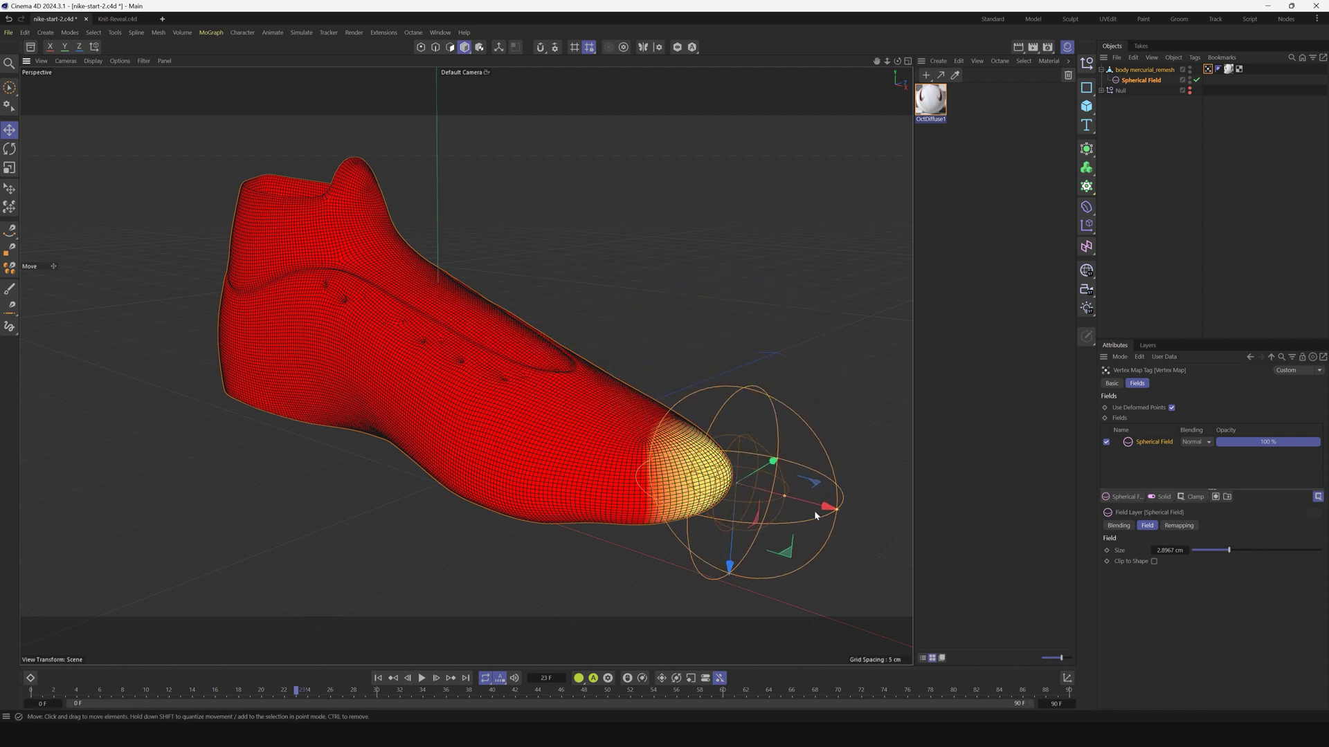
{"action": "left_click_drag", "start_coordinate": [815, 515], "coordinate": [775, 439]}
{"action": "key", "text": "t"}
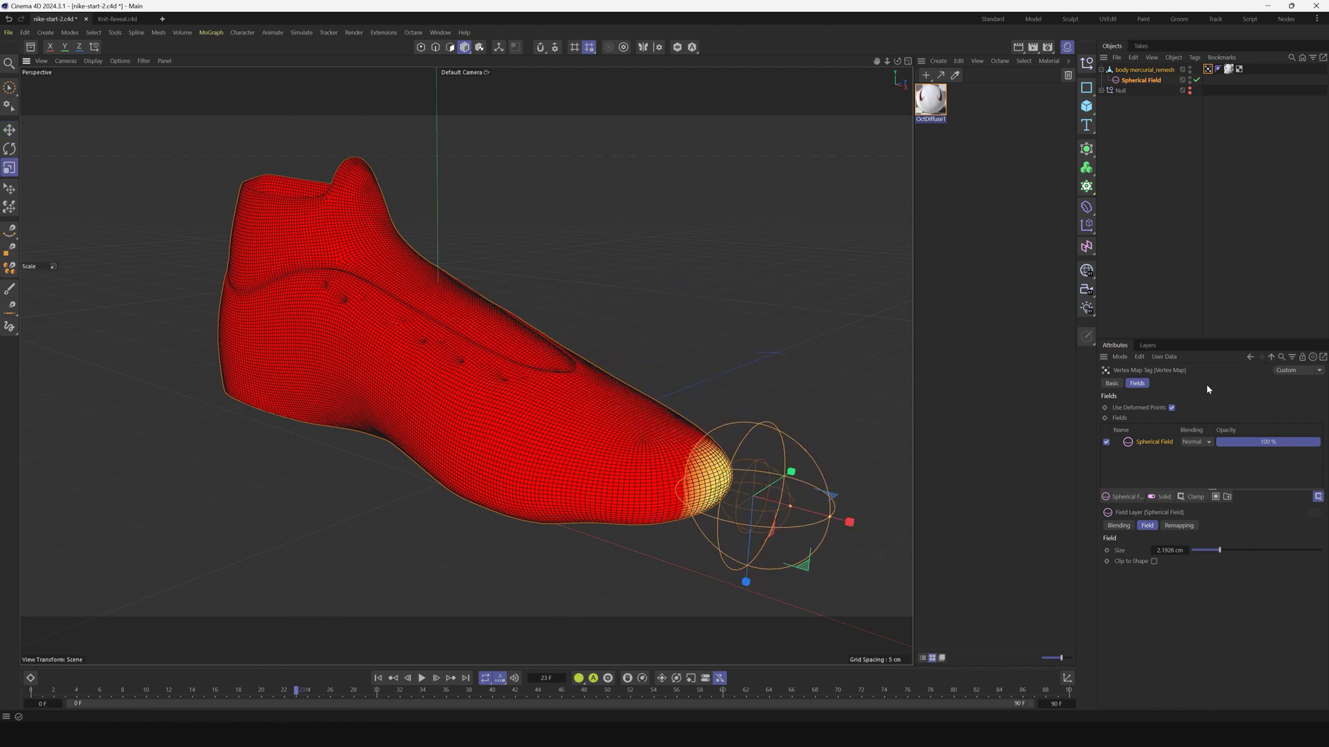
- Add a Freeze modifier layer and set the Spherical Field's blending to Add
{"action": "left_click", "coordinate": [1199, 496]}
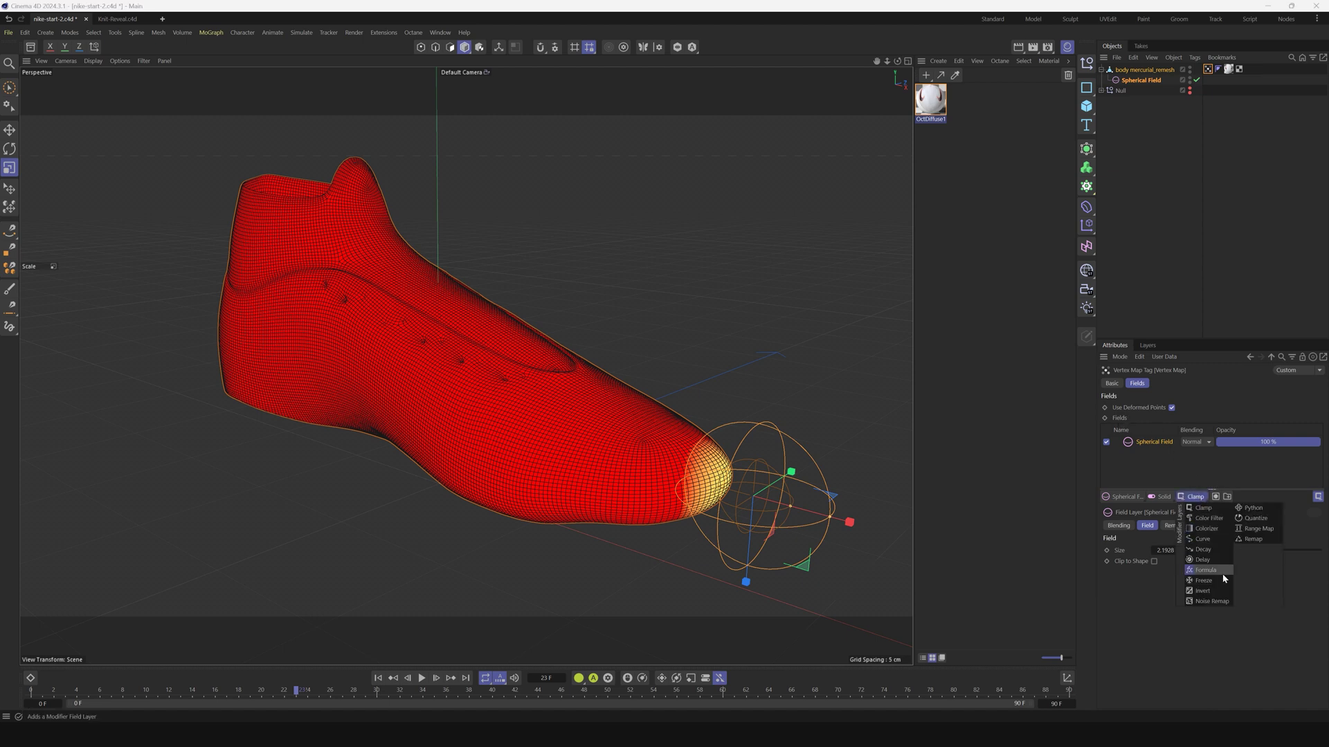
{"action": "left_click", "coordinate": [1209, 587]}
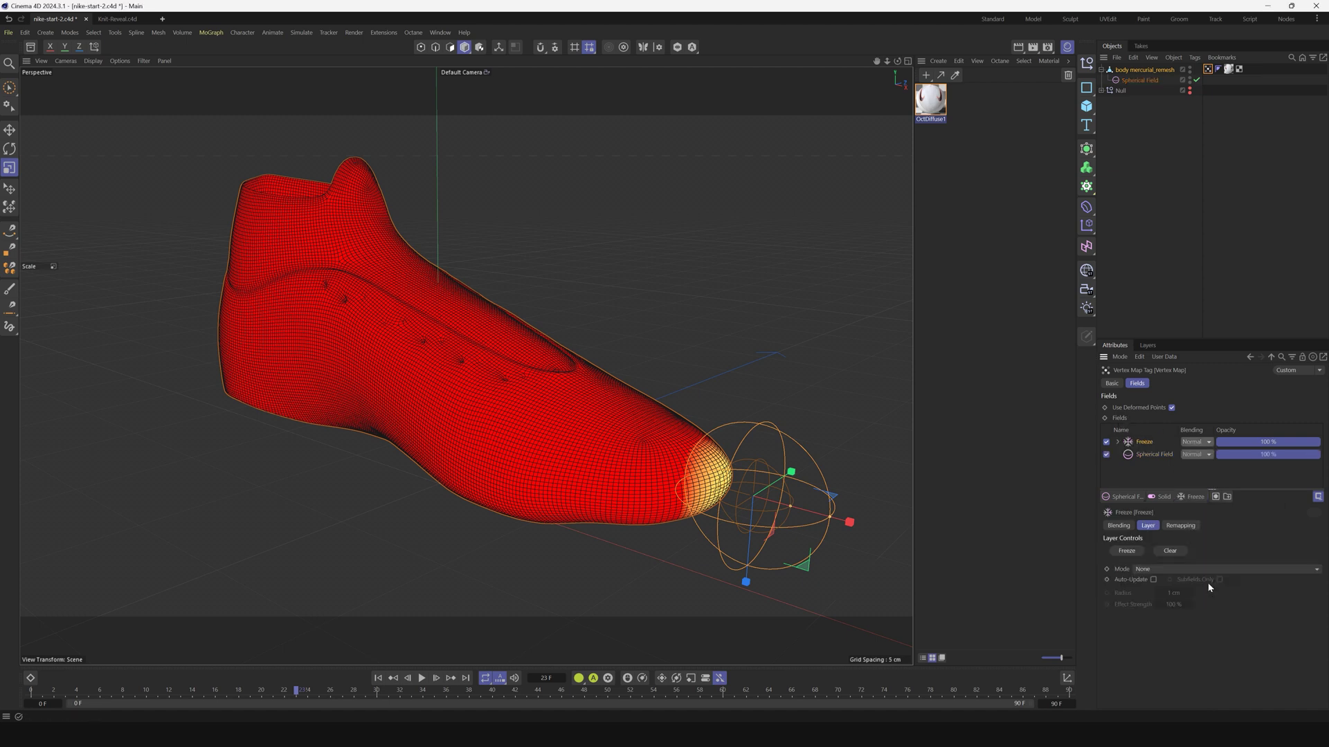
{"action": "left_click", "coordinate": [1145, 443]}
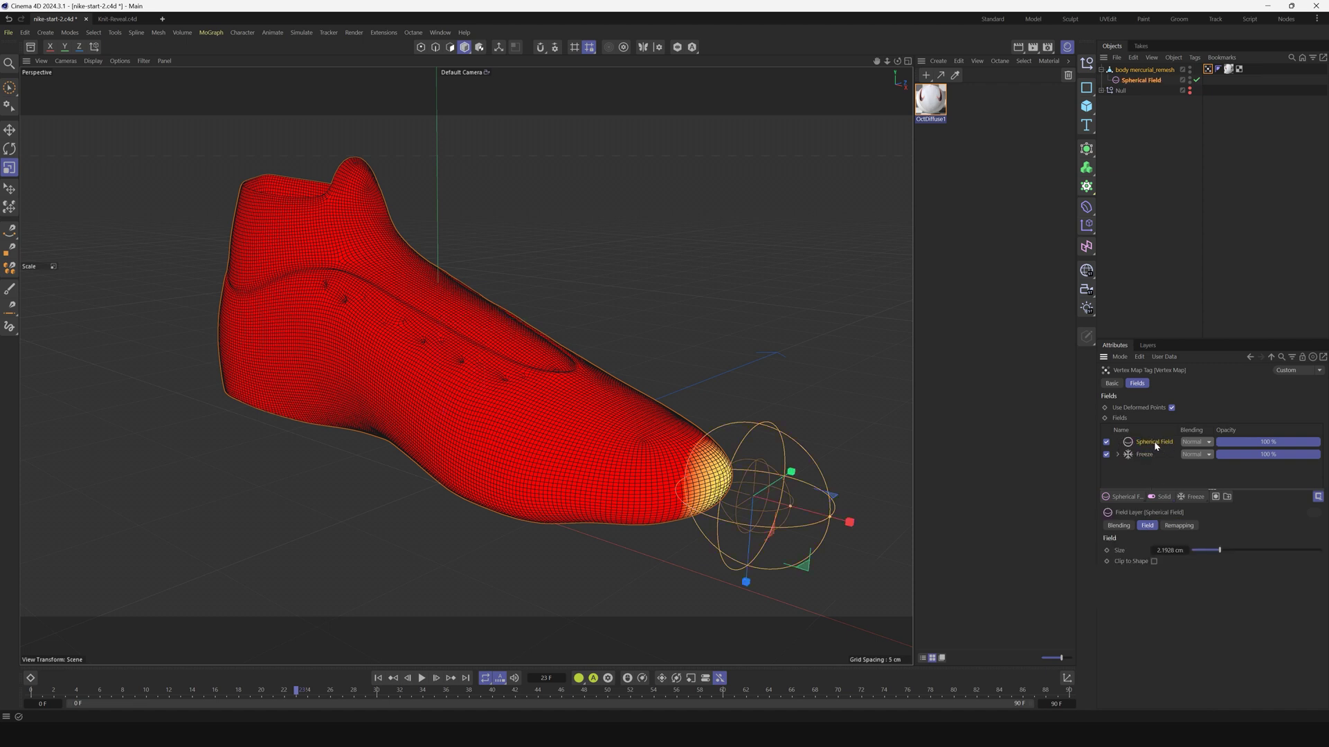
{"action": "left_click", "coordinate": [1190, 443]}
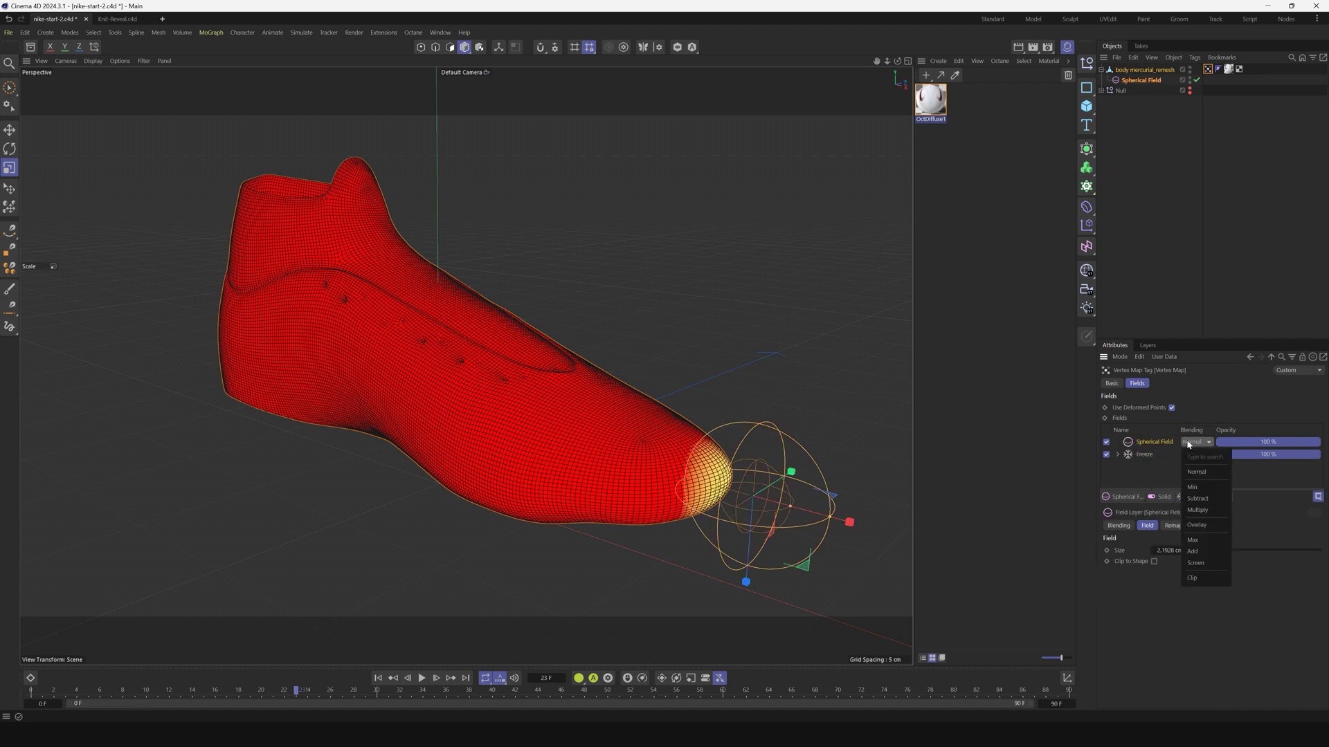
{"action": "left_click", "coordinate": [1202, 551]}
- Set Freeze mode to Grow with a 0.5 cm radius and play the growth from the start
{"action": "left_click", "coordinate": [1144, 454]}
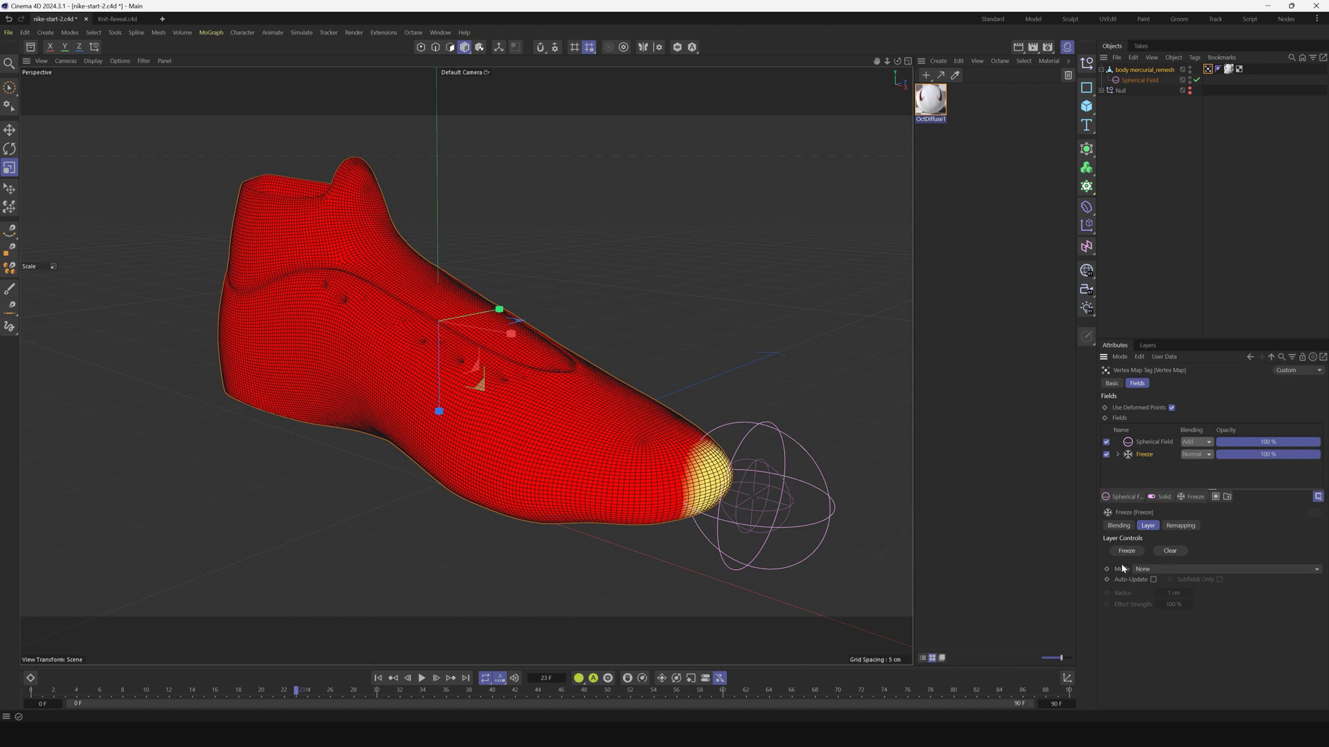
{"action": "left_click", "coordinate": [1149, 569]}
{"action": "left_click", "coordinate": [1160, 584]}
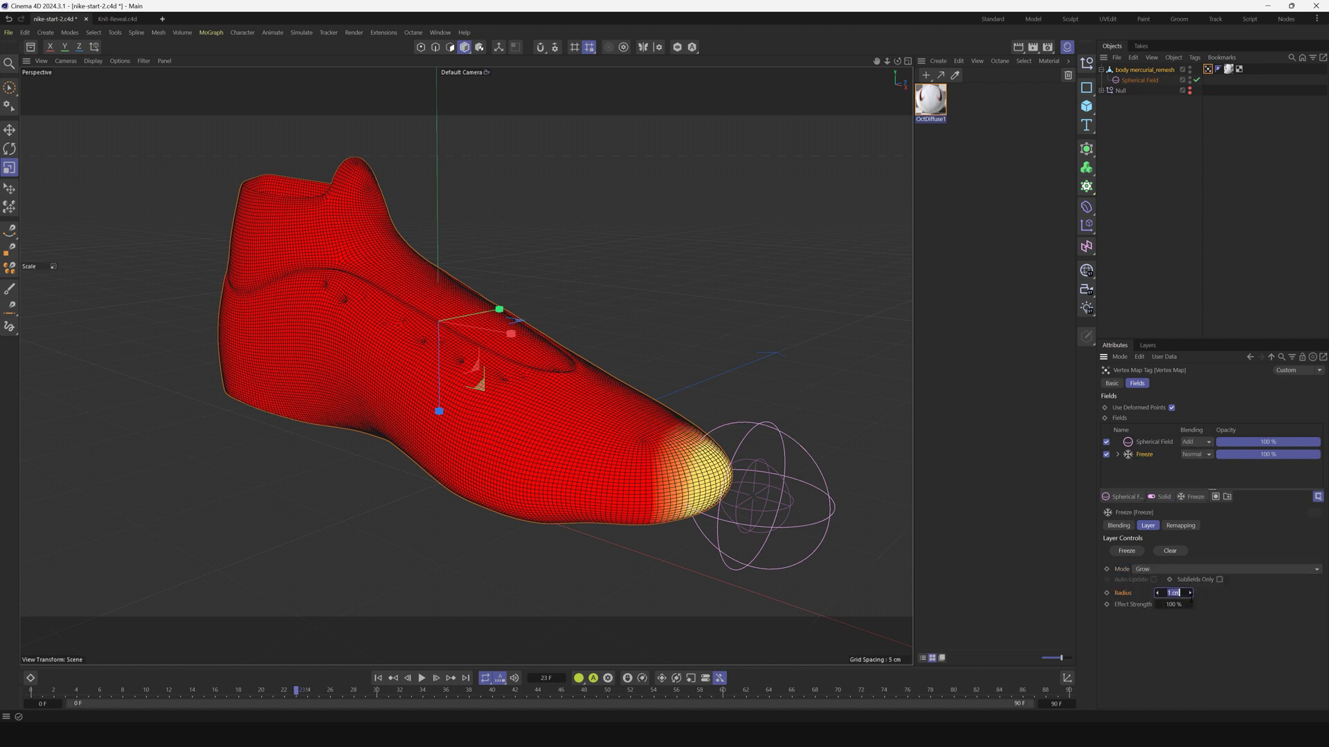
{"action": "type", "text": ".5"}
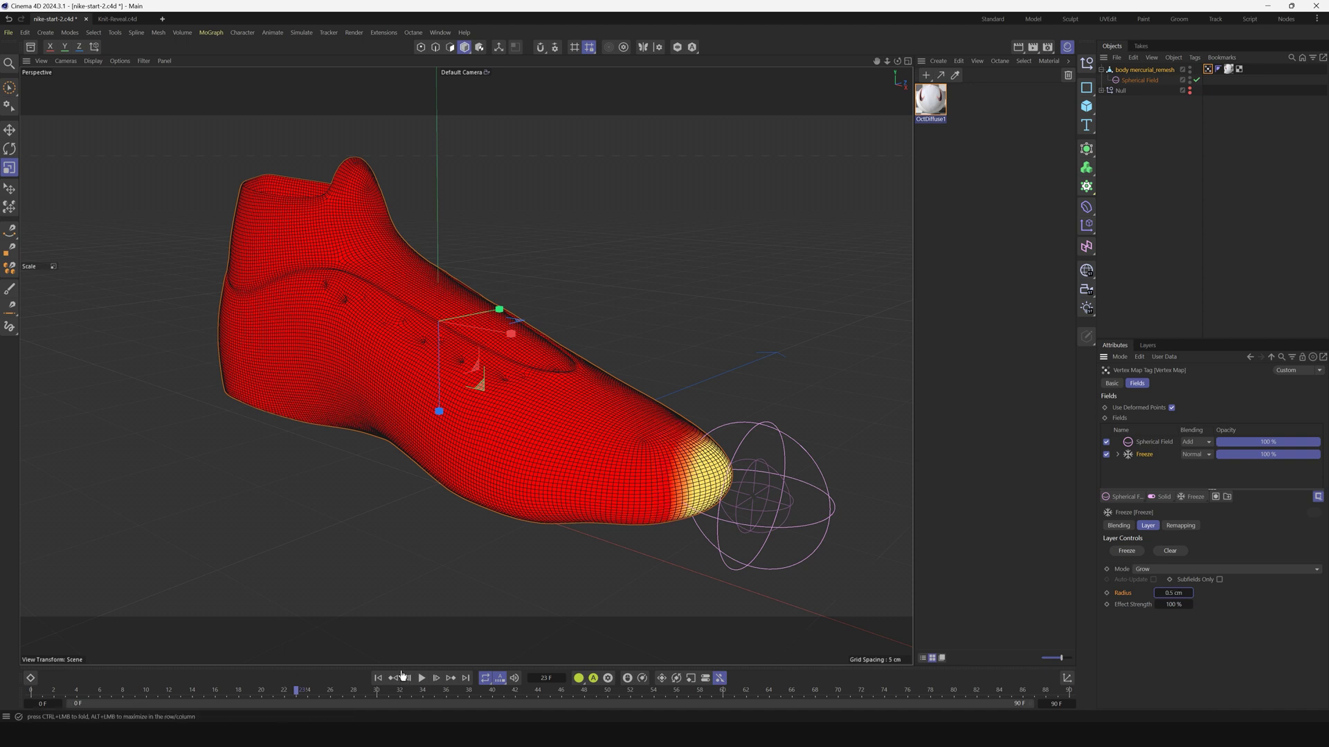
{"action": "left_click", "coordinate": [378, 678]}
{"action": "left_click", "coordinate": [421, 678]}
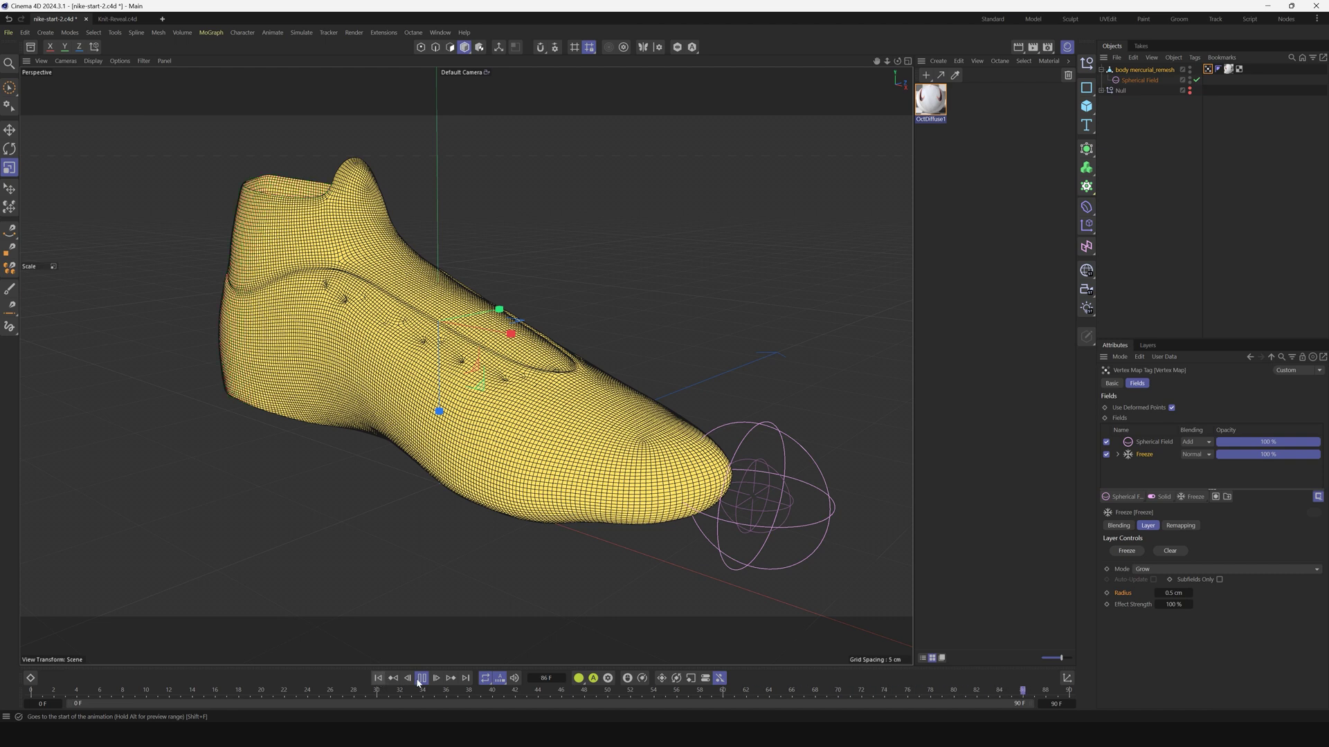
{"action": "key", "text": "F8"}
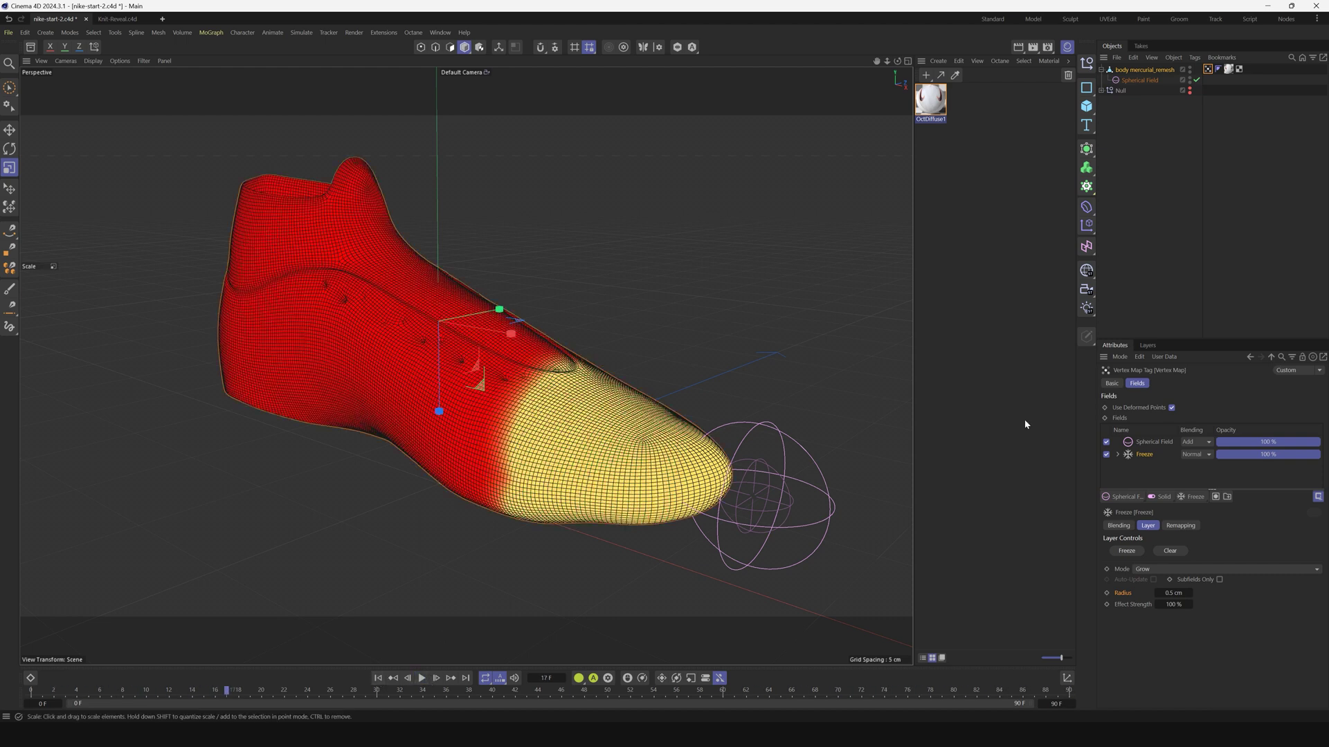
- Add a Shader Field to the vertex map with Overlay blending
{"action": "left_click", "coordinate": [1137, 500]}
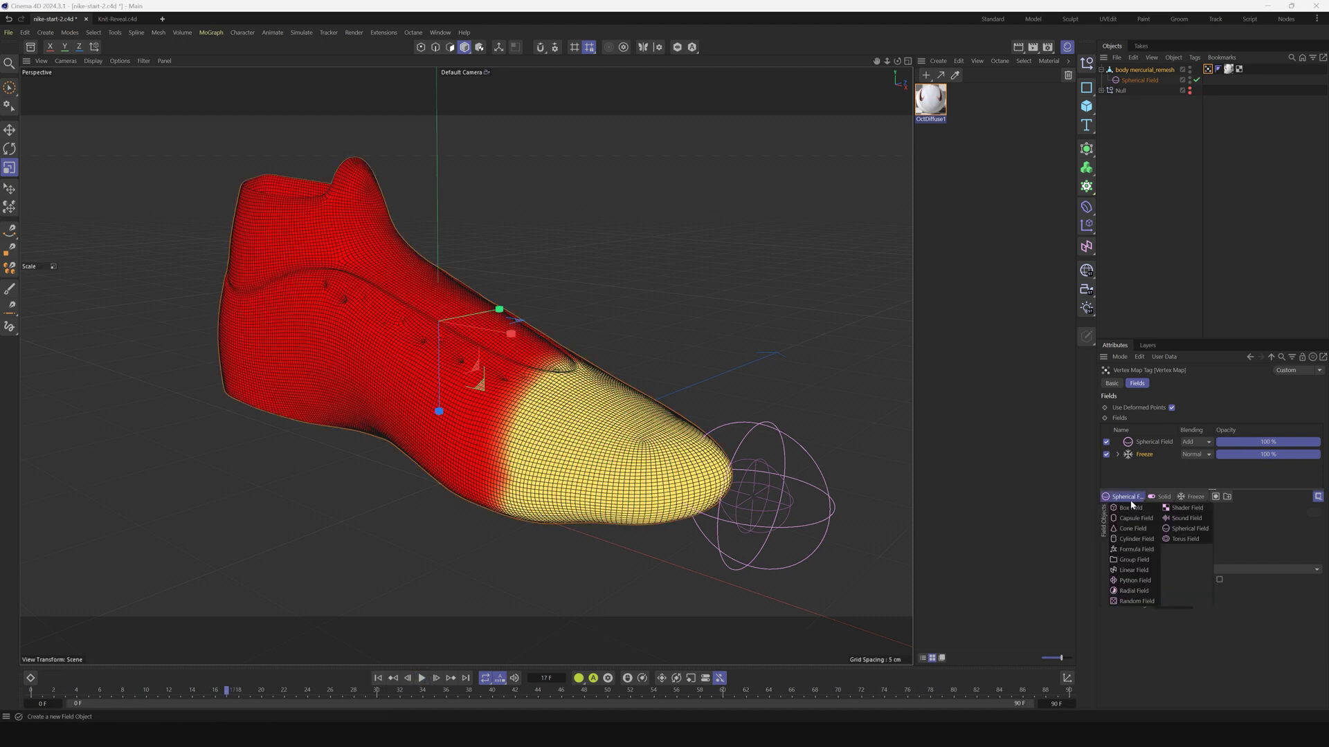
{"action": "left_click", "coordinate": [1187, 508]}
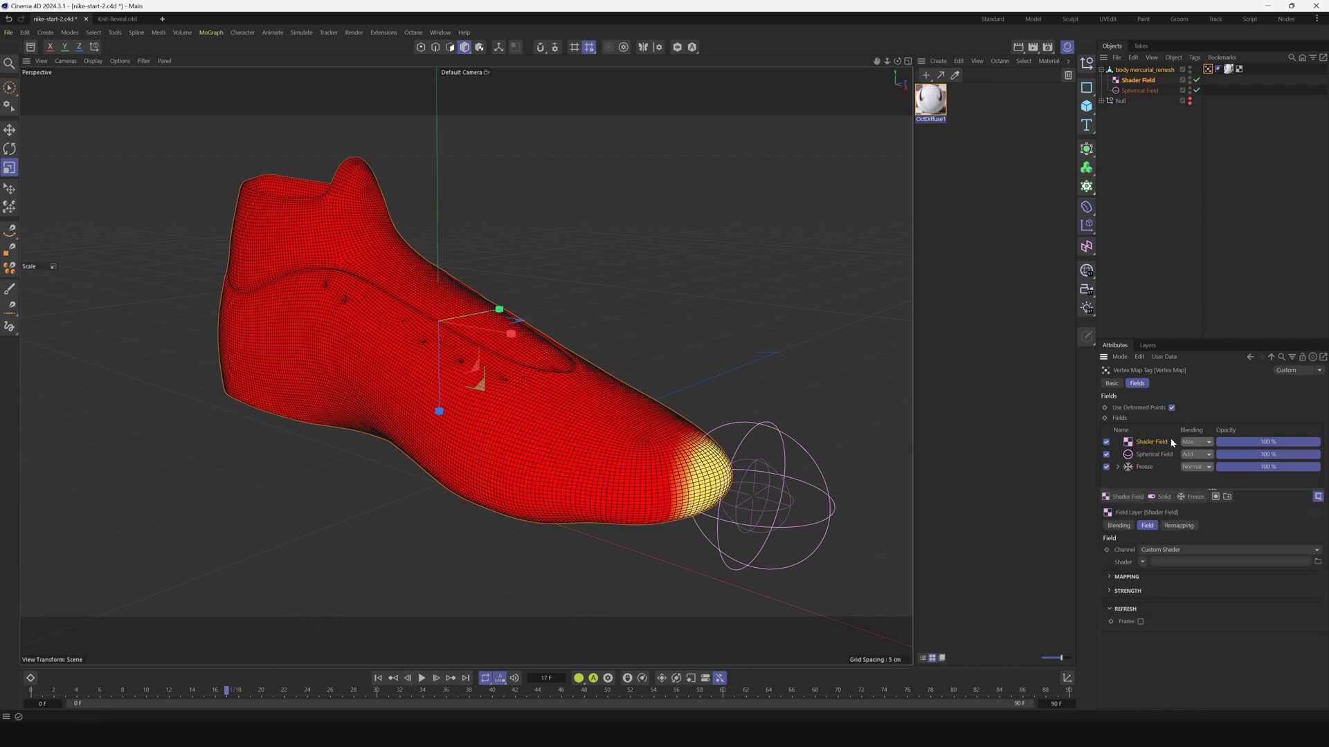
{"action": "left_click", "coordinate": [1200, 443]}
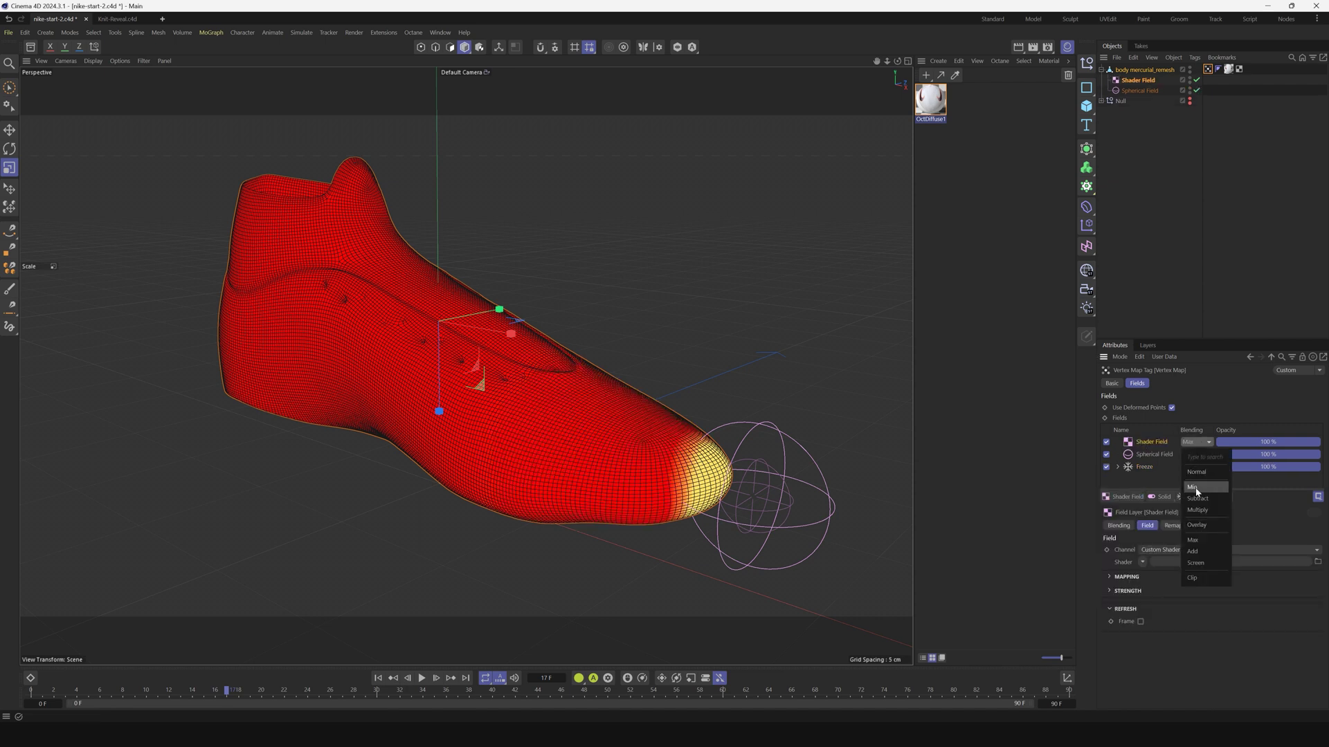
{"action": "left_click", "coordinate": [1196, 525]}
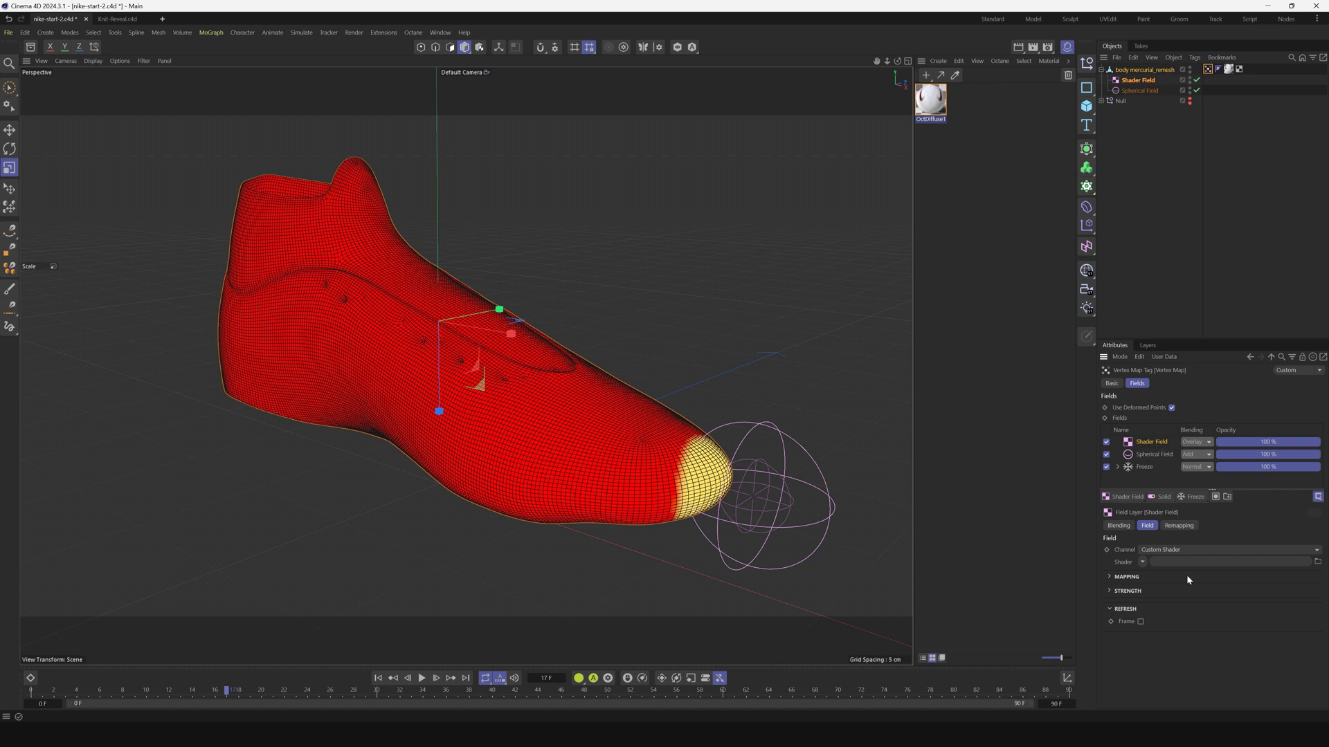
- Give the Shader Field a Fire-type Noise shader with Global Scale raised to about 255%
{"action": "left_click", "coordinate": [1143, 562]}
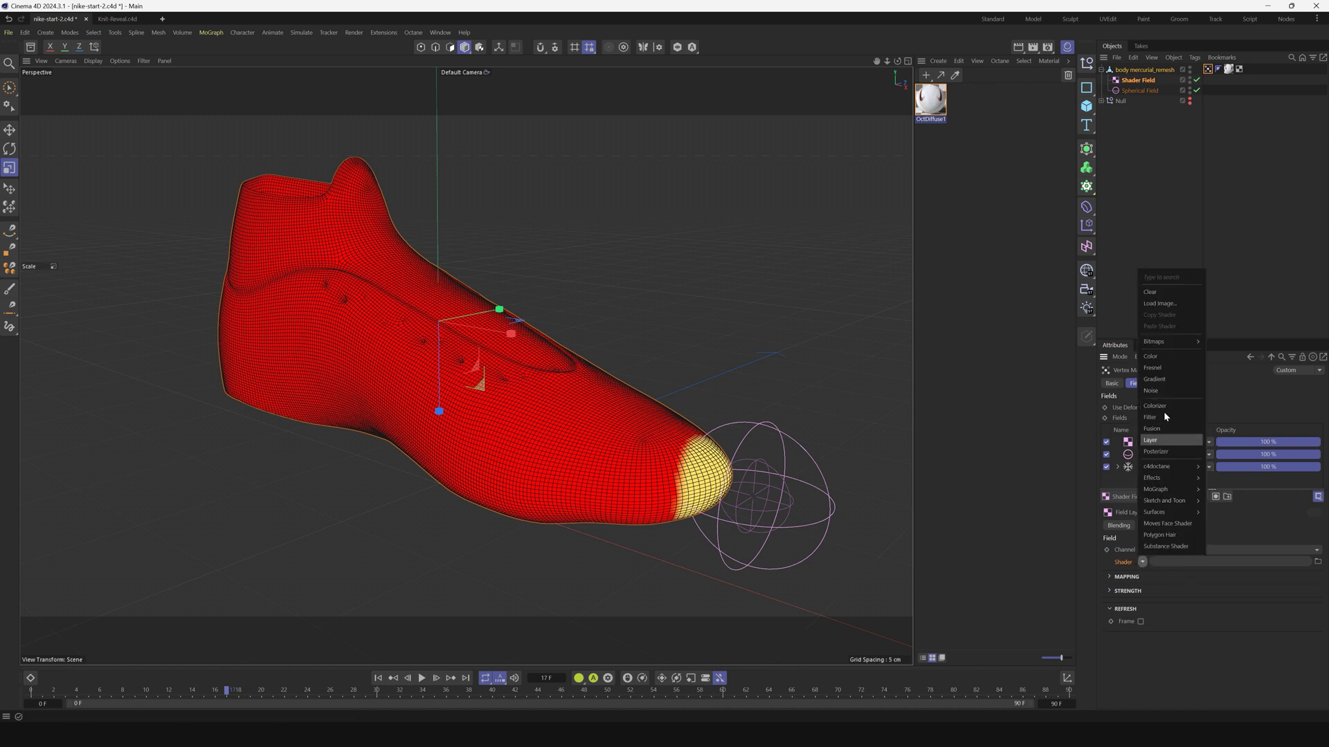
{"action": "left_click", "coordinate": [1155, 390]}
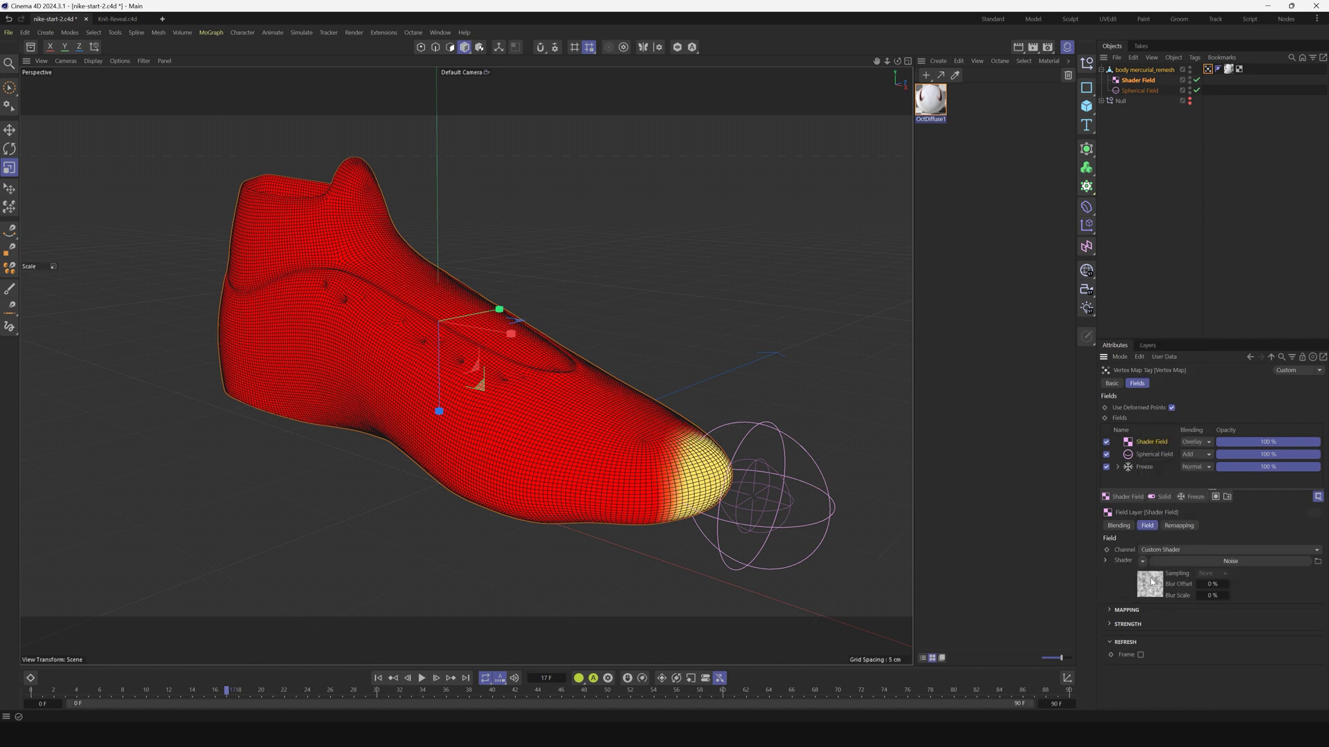
{"action": "left_click", "coordinate": [1184, 621]}
{"action": "left_click", "coordinate": [1190, 507]}
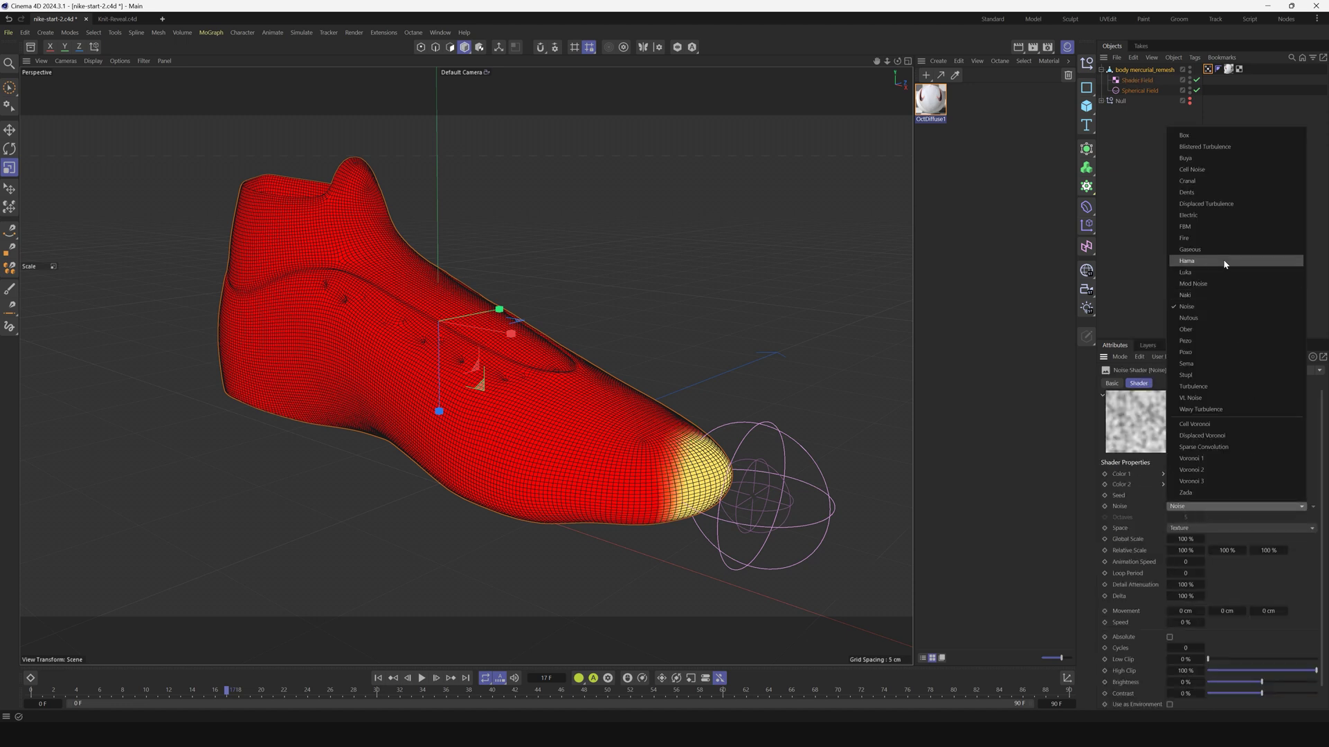
{"action": "left_click", "coordinate": [1210, 242]}
{"action": "left_click_drag", "start_coordinate": [1129, 544], "coordinate": [1166, 544]}
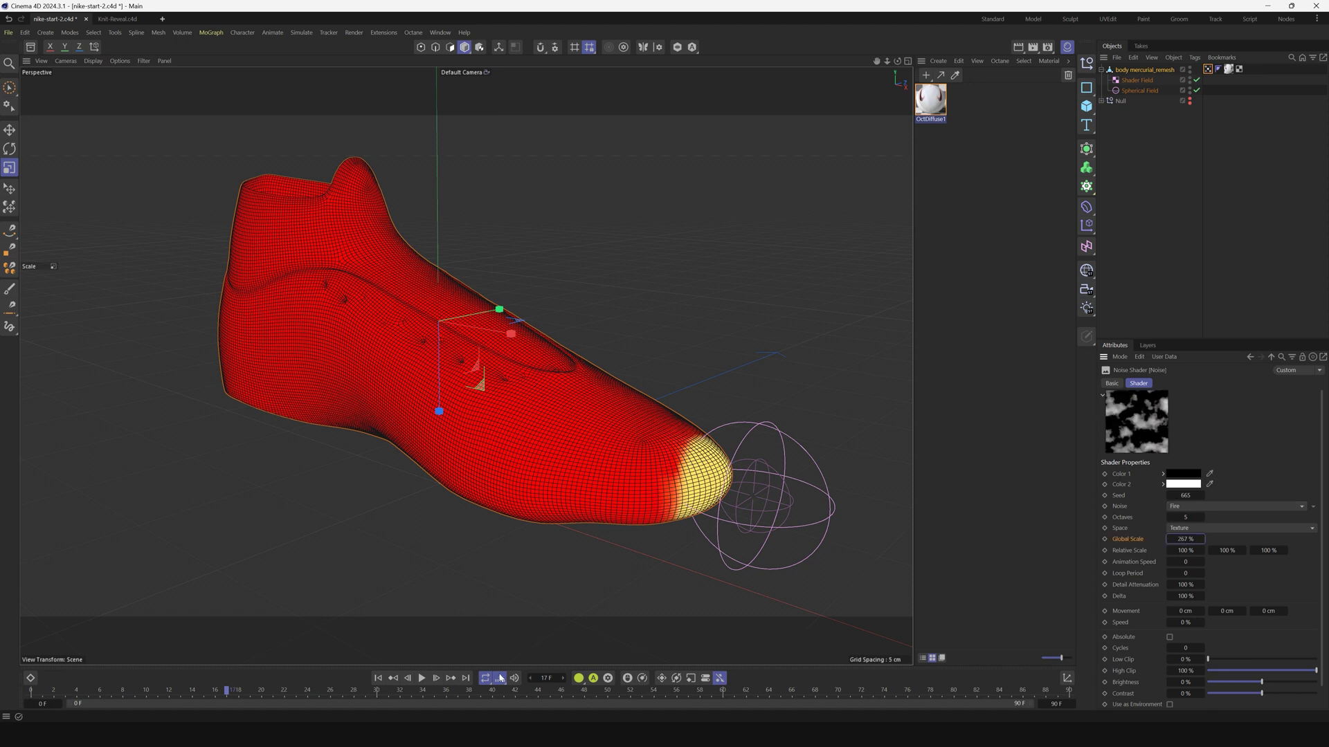
{"action": "left_click", "coordinate": [421, 678]}
- Replay the animation from frame 0 to watch the field spread, then open OctDiffuse1 for editing
{"action": "left_click", "coordinate": [377, 680]}
{"action": "left_click", "coordinate": [422, 678]}
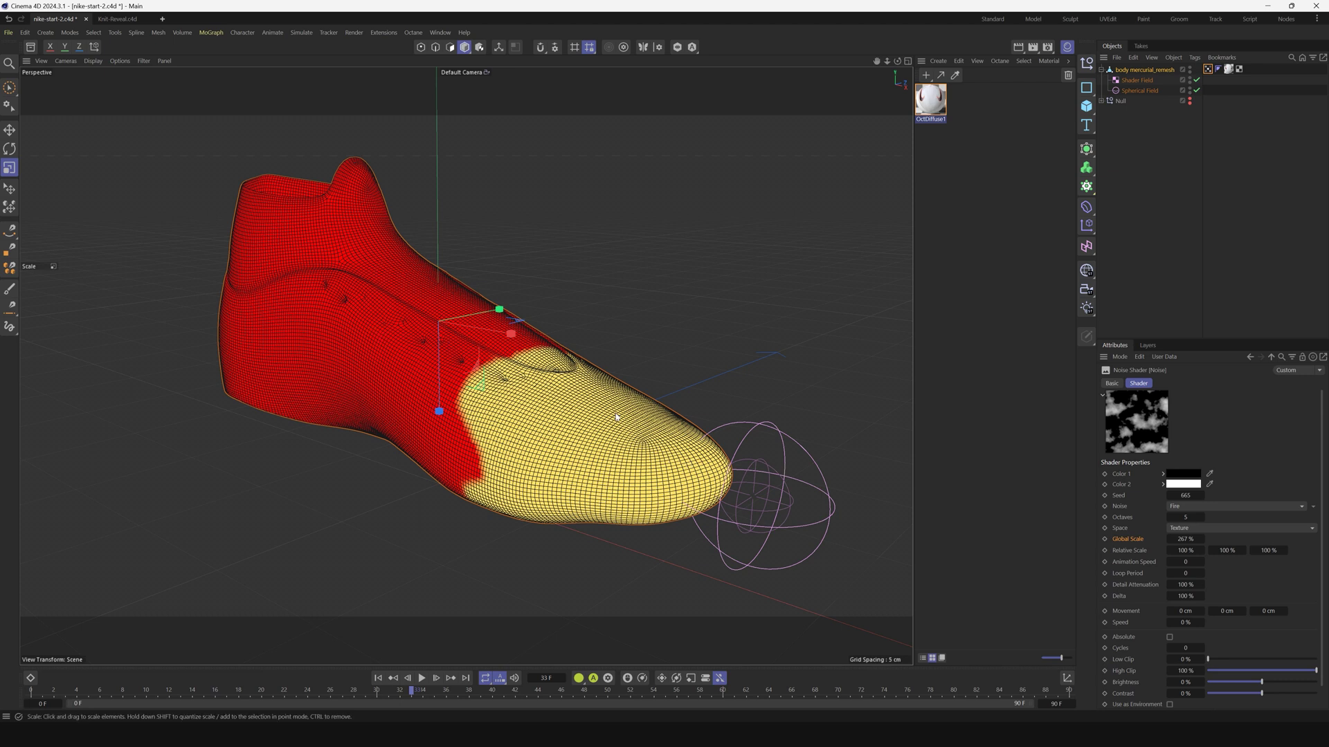
{"action": "double_click", "coordinate": [939, 109]}
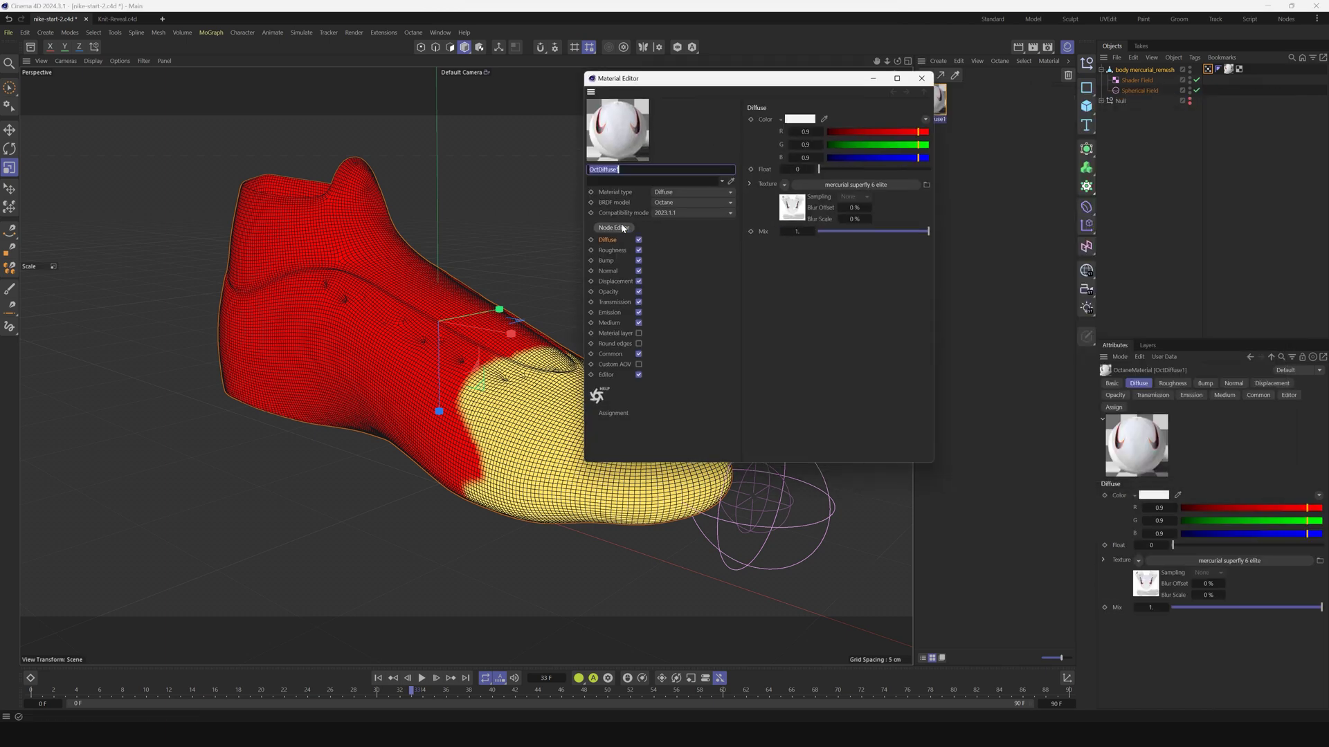
- In OctDiffuse1's node graph, replace the old Vertex Map node with a new Vertex map node
{"action": "left_click", "coordinate": [623, 227]}
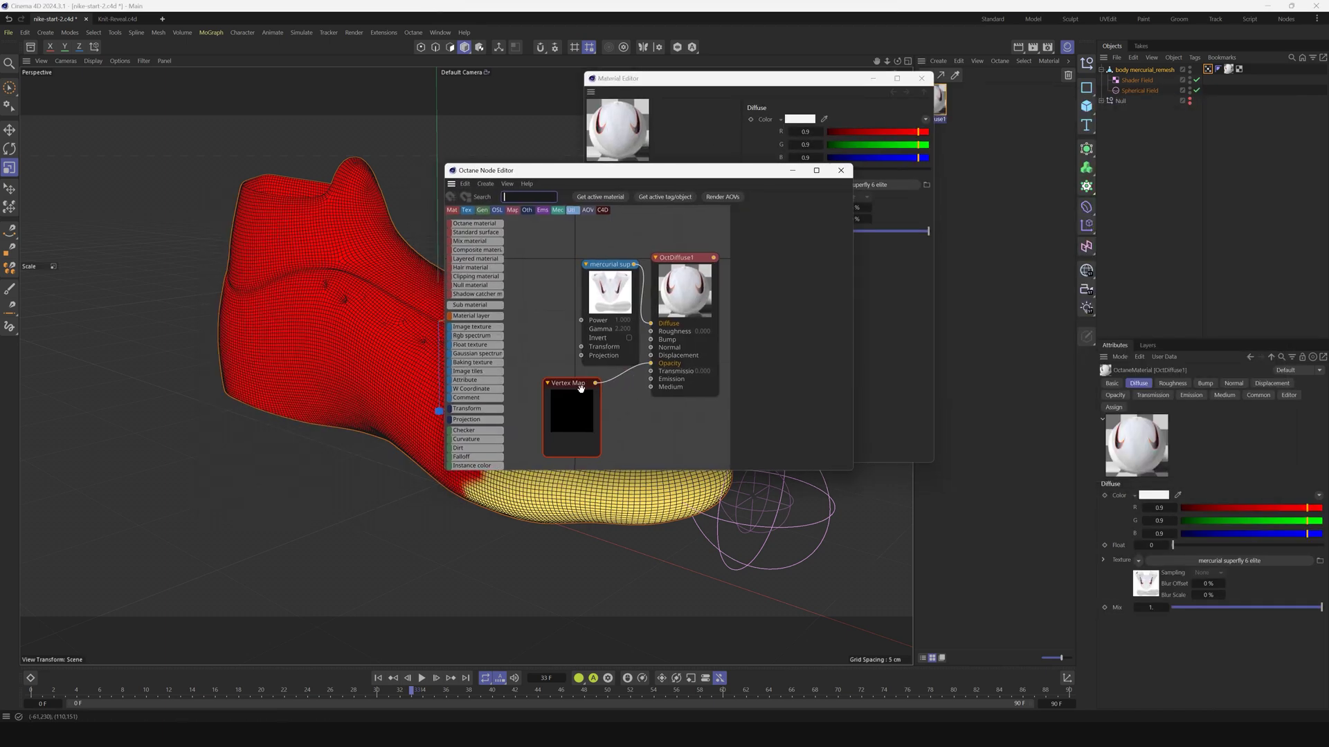
{"action": "key", "text": "Delete"}
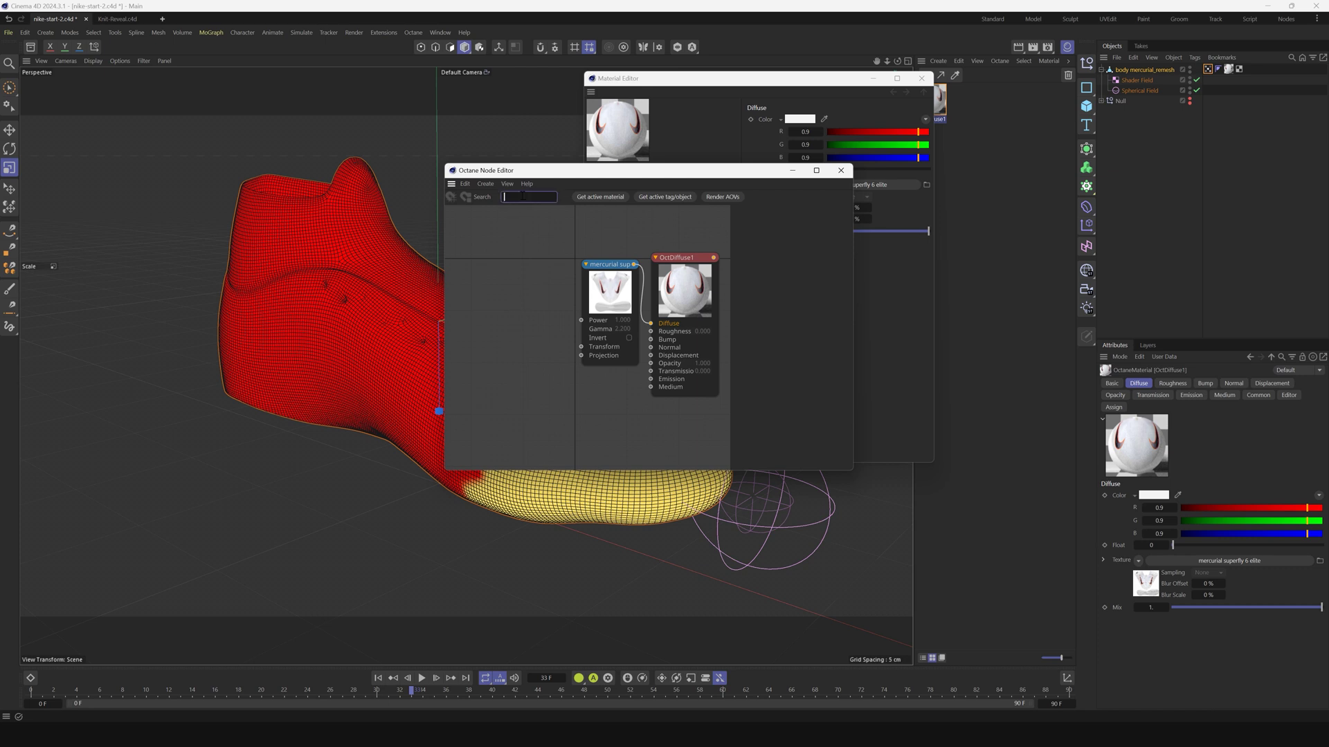
{"action": "key", "text": "Return"}
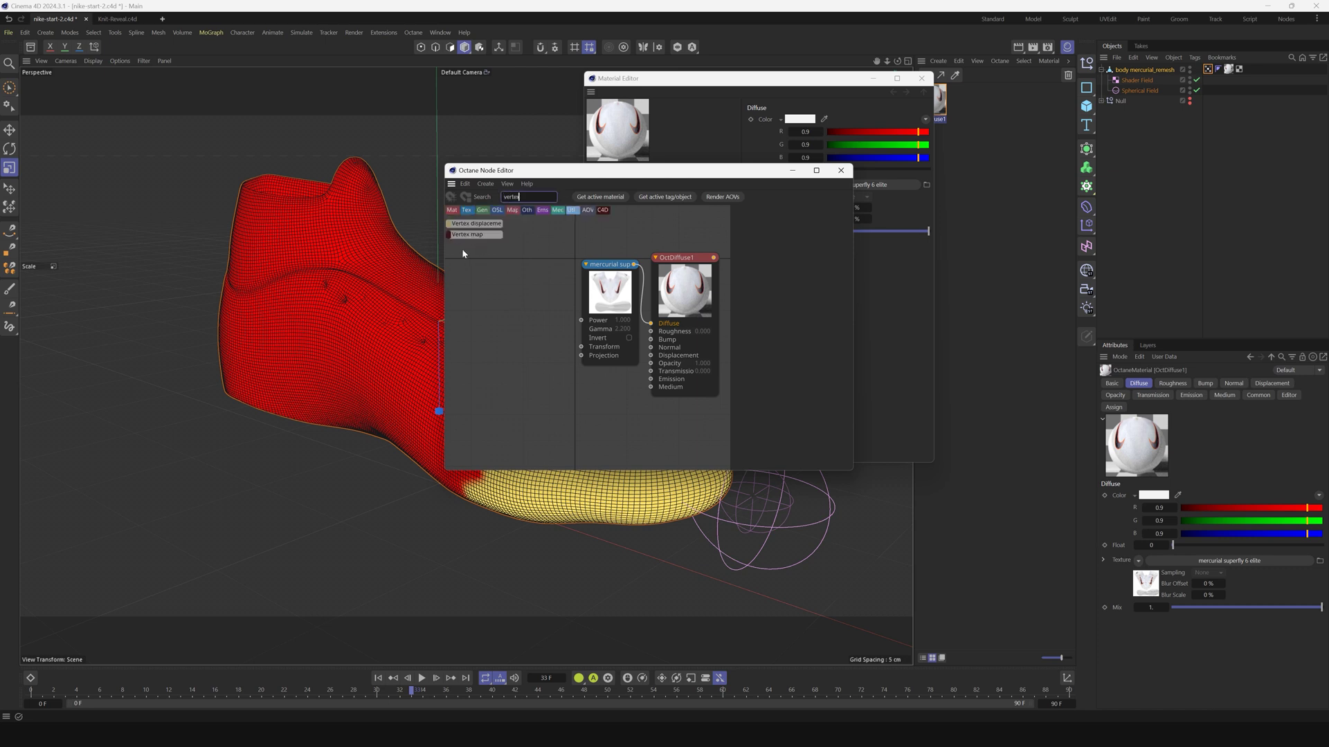
{"action": "left_click_drag", "start_coordinate": [546, 419], "coordinate": [531, 385]}
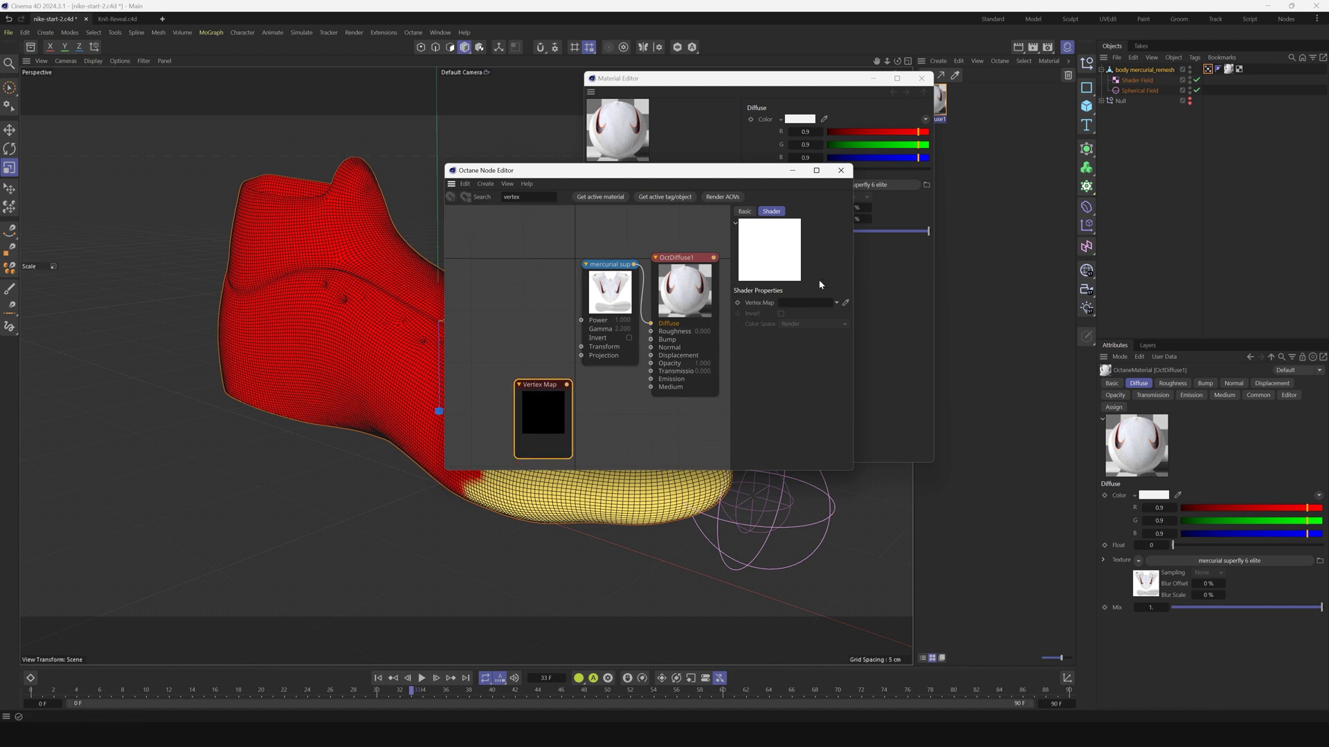
- Link the boot's Vertex Map tag into the new node and wire it to Opacity
{"action": "left_click", "coordinate": [1208, 69]}
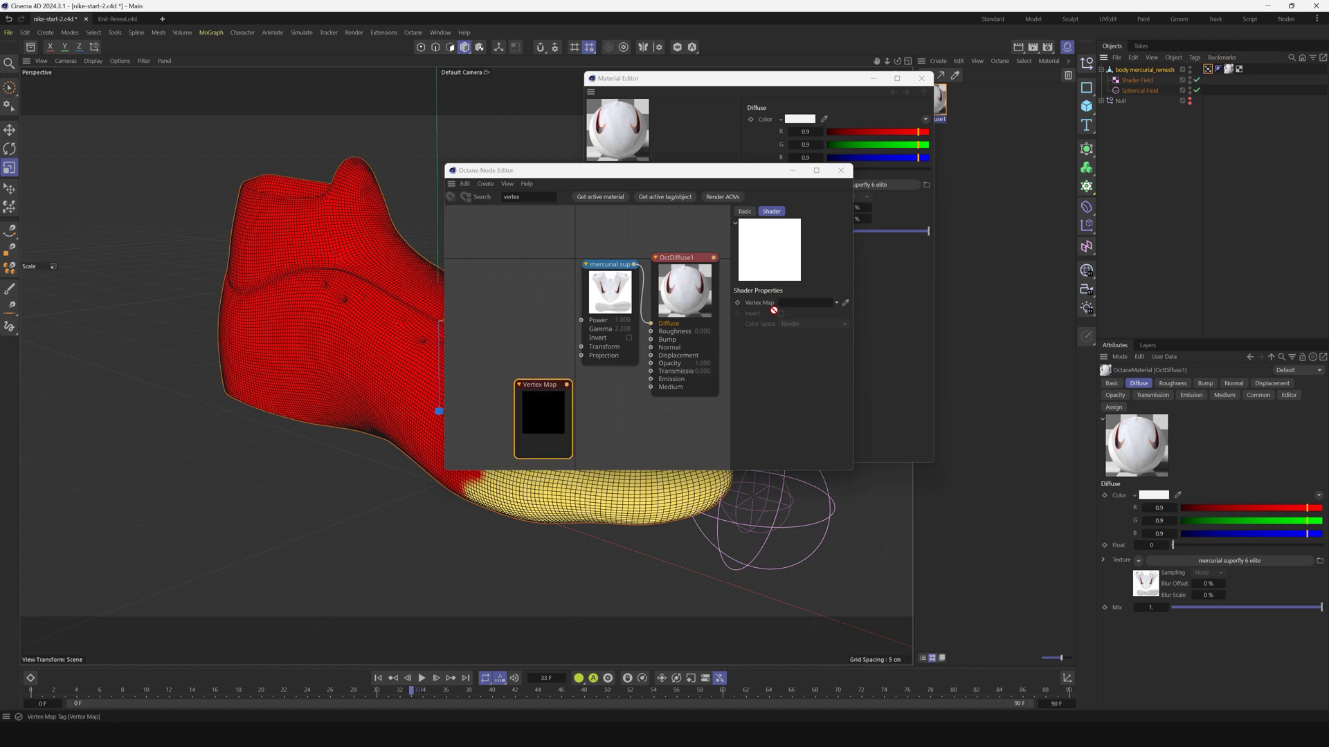
{"action": "left_click_drag", "start_coordinate": [795, 310], "coordinate": [795, 309]}
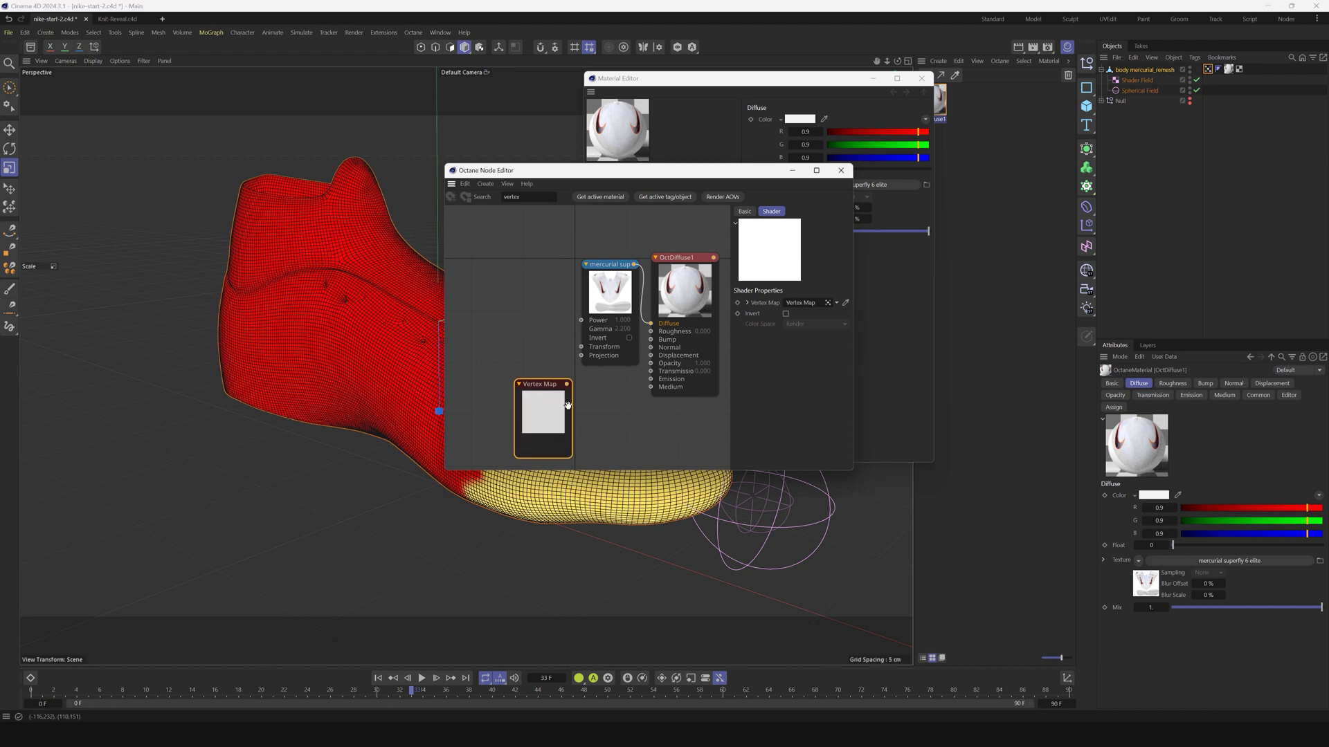
{"action": "left_click_drag", "start_coordinate": [618, 398], "coordinate": [651, 367]}
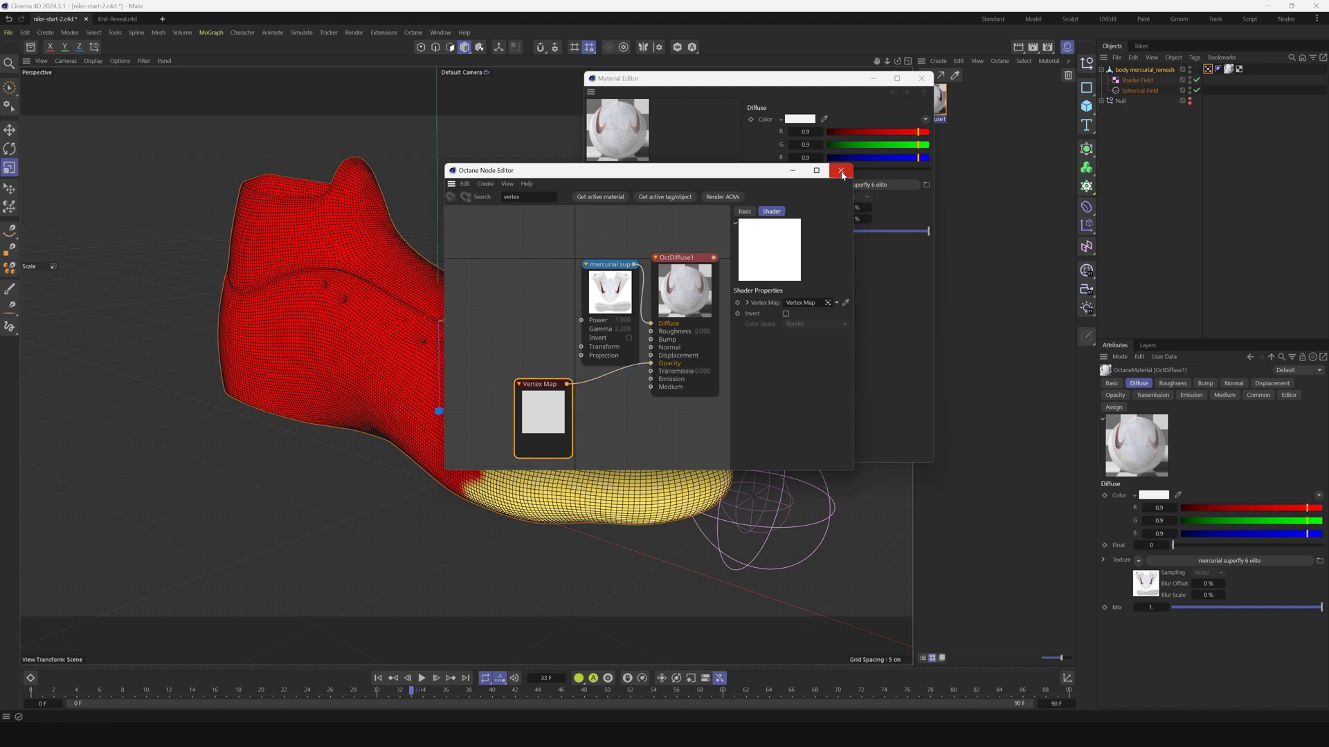
{"action": "left_click", "coordinate": [841, 171]}
- Preview the opacity reveal in the Octane Live Viewer, stopping playback at frame 85
{"action": "left_click", "coordinate": [921, 78]}
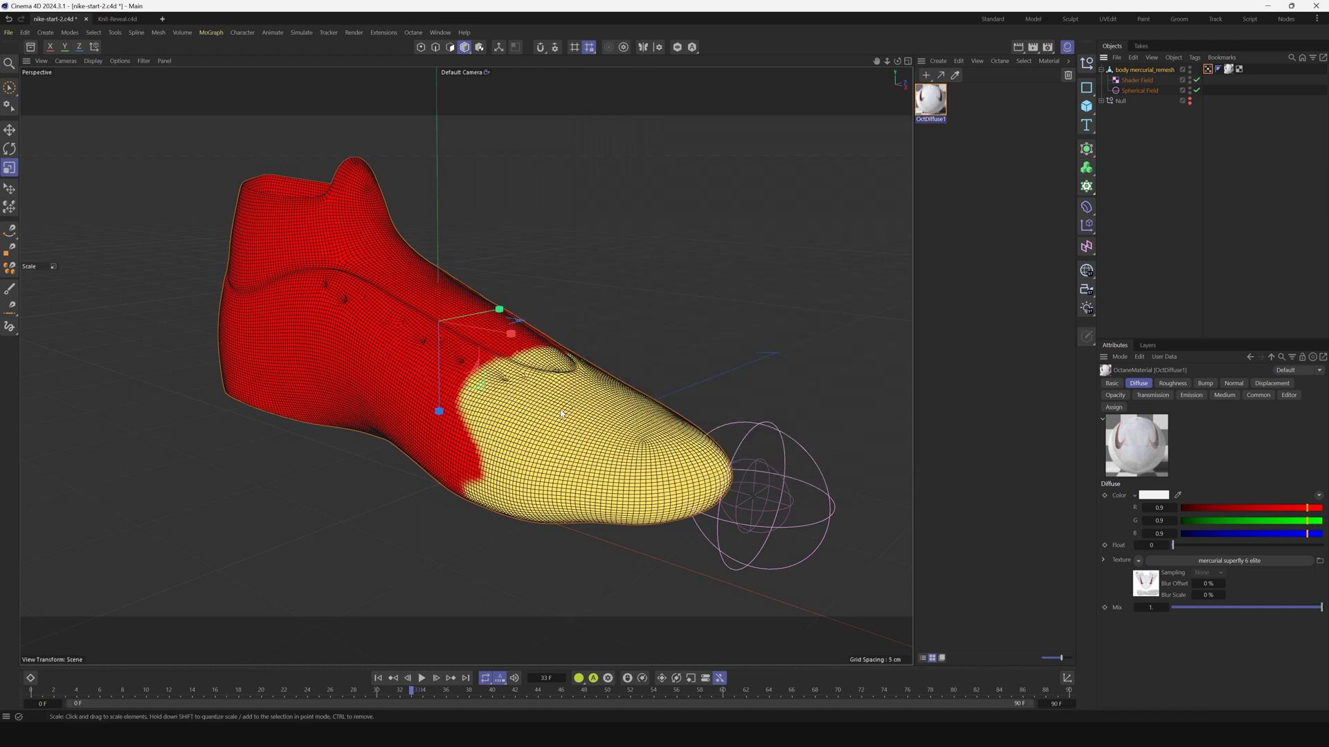
{"action": "left_click", "coordinate": [414, 33]}
{"action": "left_click", "coordinate": [415, 63]}
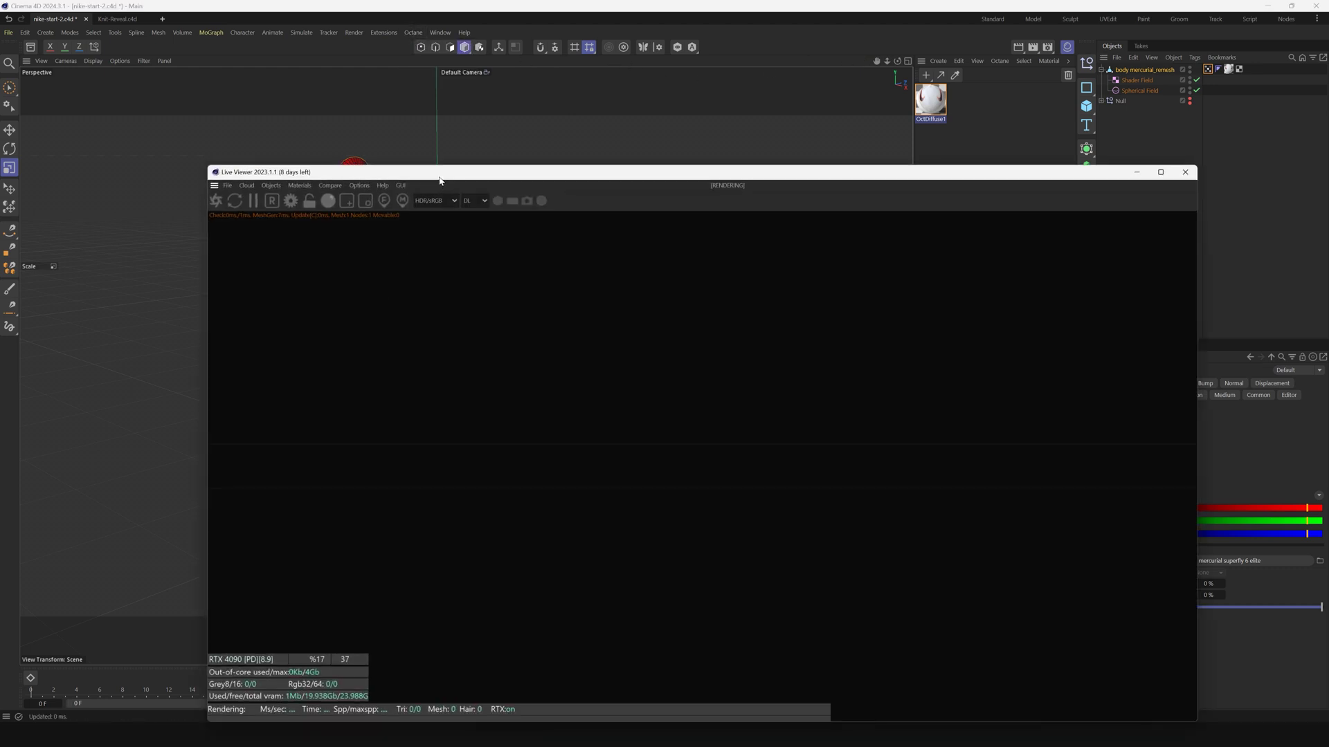
{"action": "left_click_drag", "start_coordinate": [440, 181], "coordinate": [277, 78]}
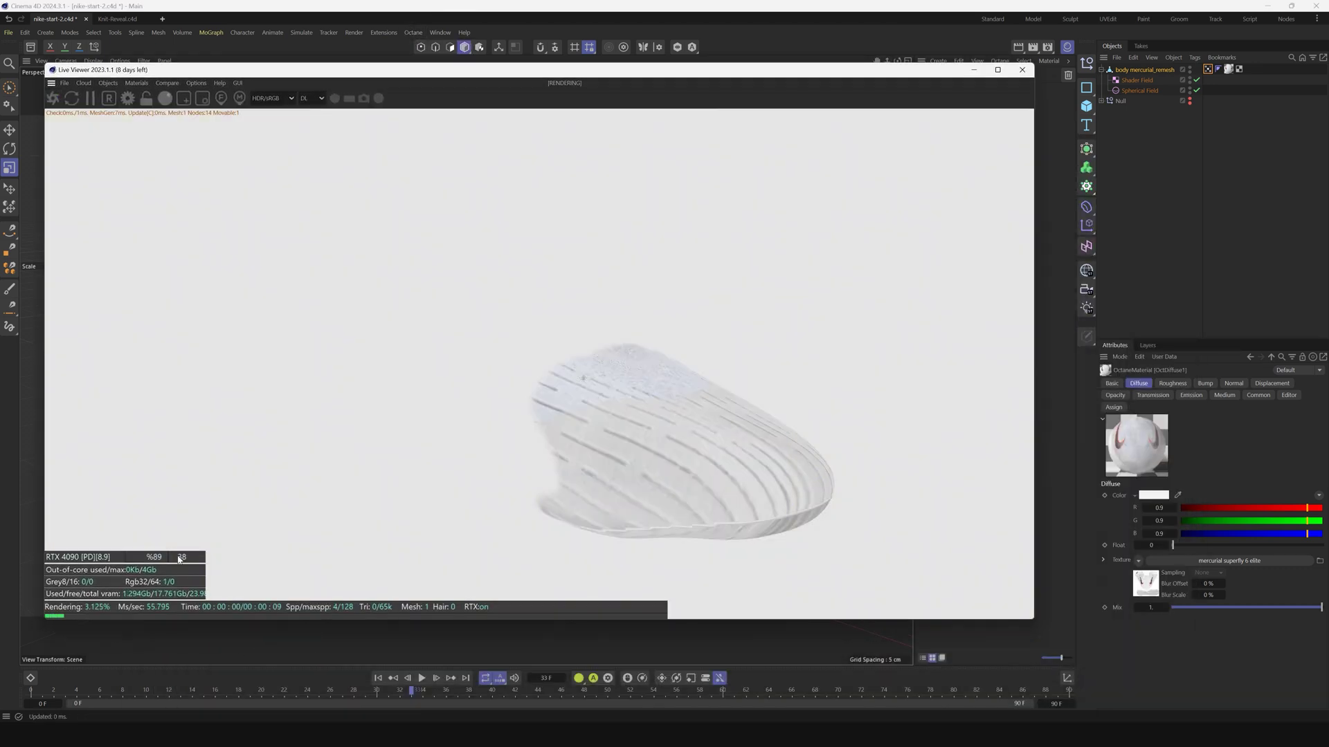
{"action": "left_click", "coordinate": [422, 678]}
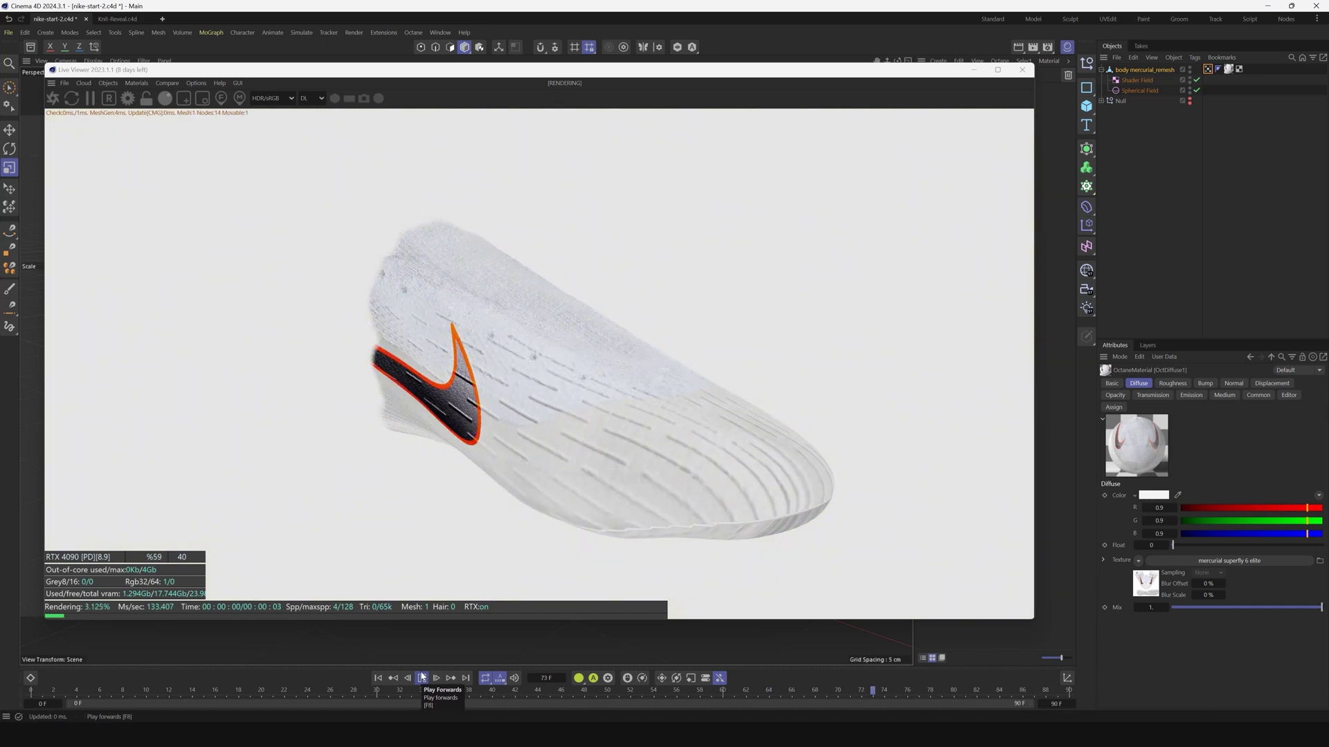
{"action": "left_click", "coordinate": [421, 678]}
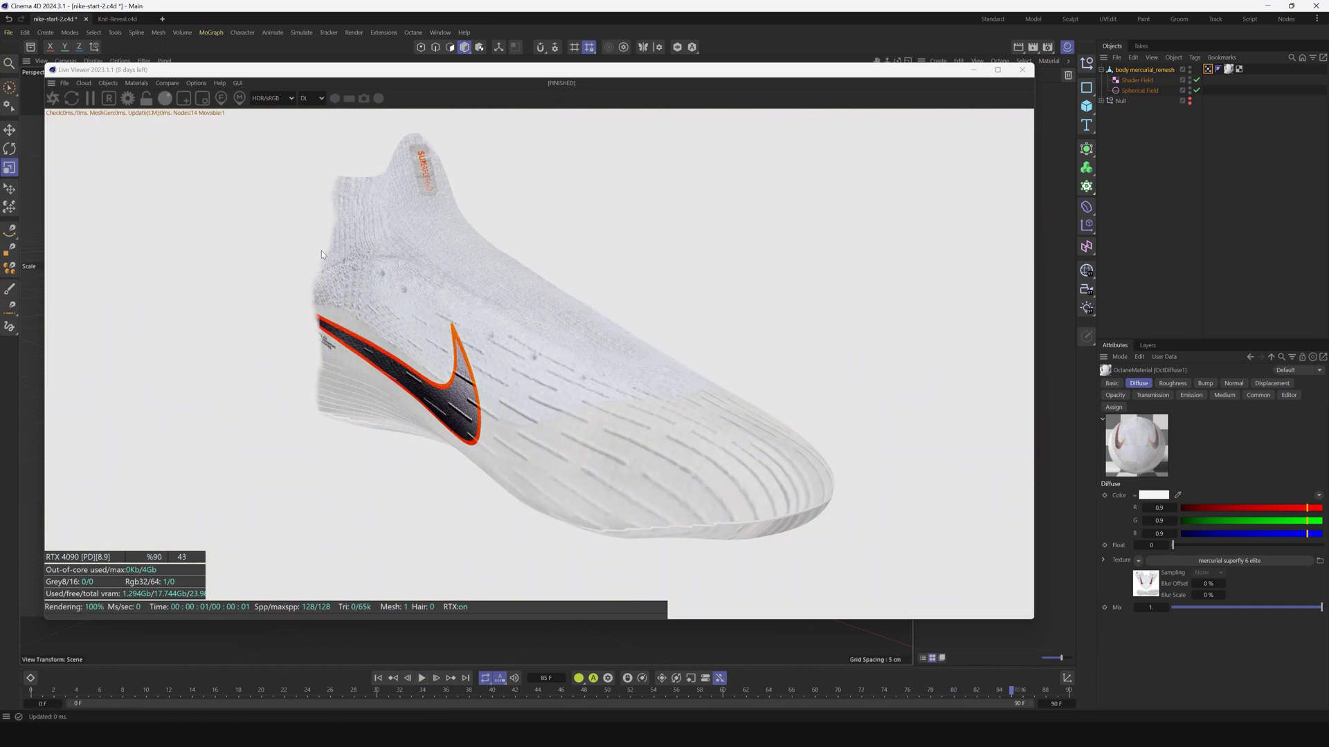
{"action": "left_click", "coordinate": [1022, 69]}
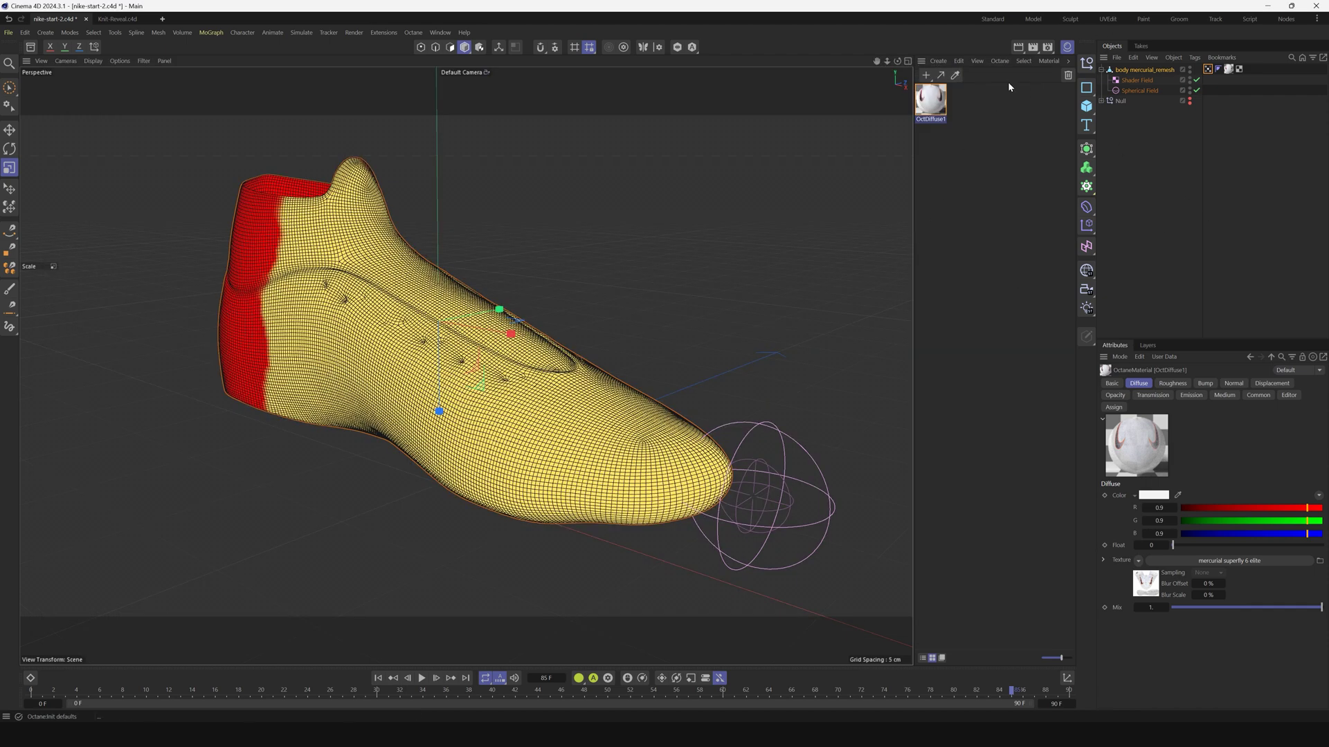
- Scrub the timeline, then replay the animation from the start up to frame 21
{"action": "mouse_move", "coordinate": [349, 692]}
{"action": "left_mouse_down"}
{"action": "mouse_move", "coordinate": [202, 697]}
{"action": "mouse_move", "coordinate": [346, 688]}
{"action": "left_mouse_up"}
{"action": "left_click", "coordinate": [377, 678]}
{"action": "left_click", "coordinate": [422, 678]}
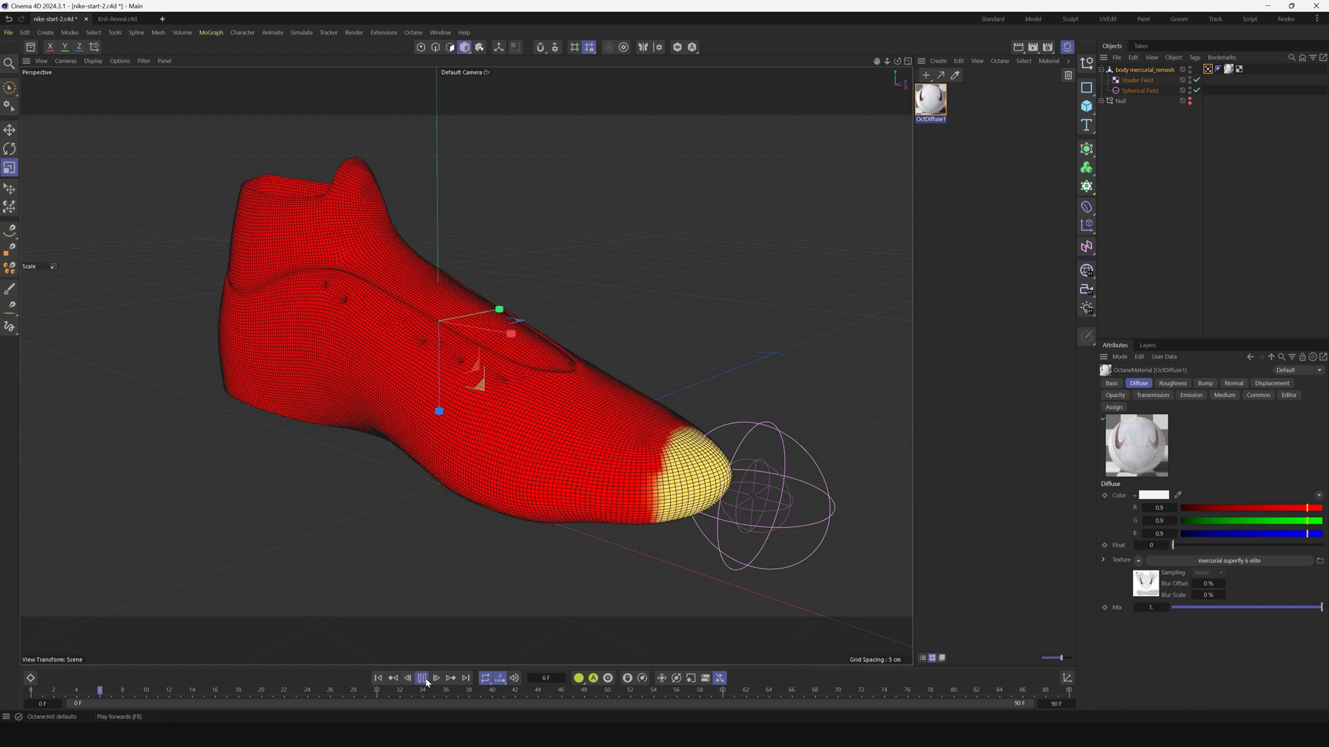
- Add a Torus with 0.1 cm ring radius, 32 ring segments and 0.01 cm pipe radius
{"action": "left_click", "coordinate": [1086, 106]}
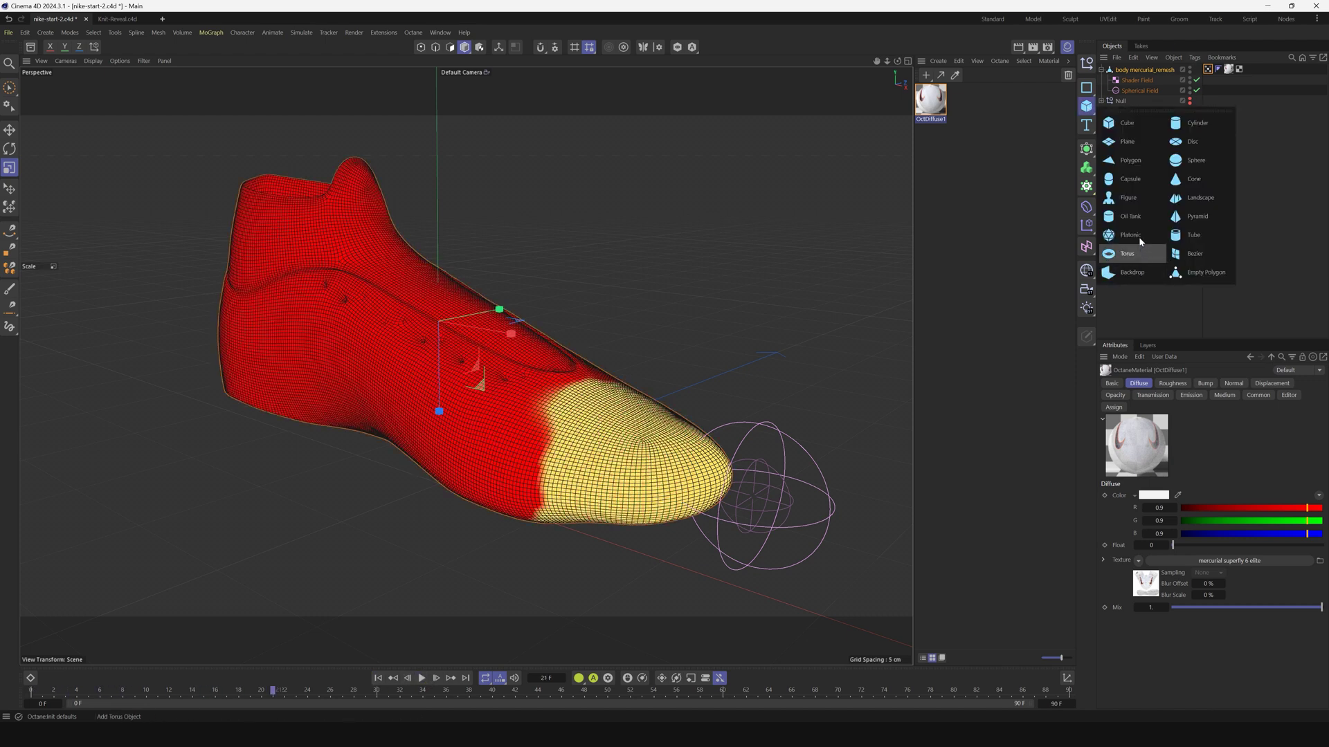
{"action": "left_click", "coordinate": [1139, 236]}
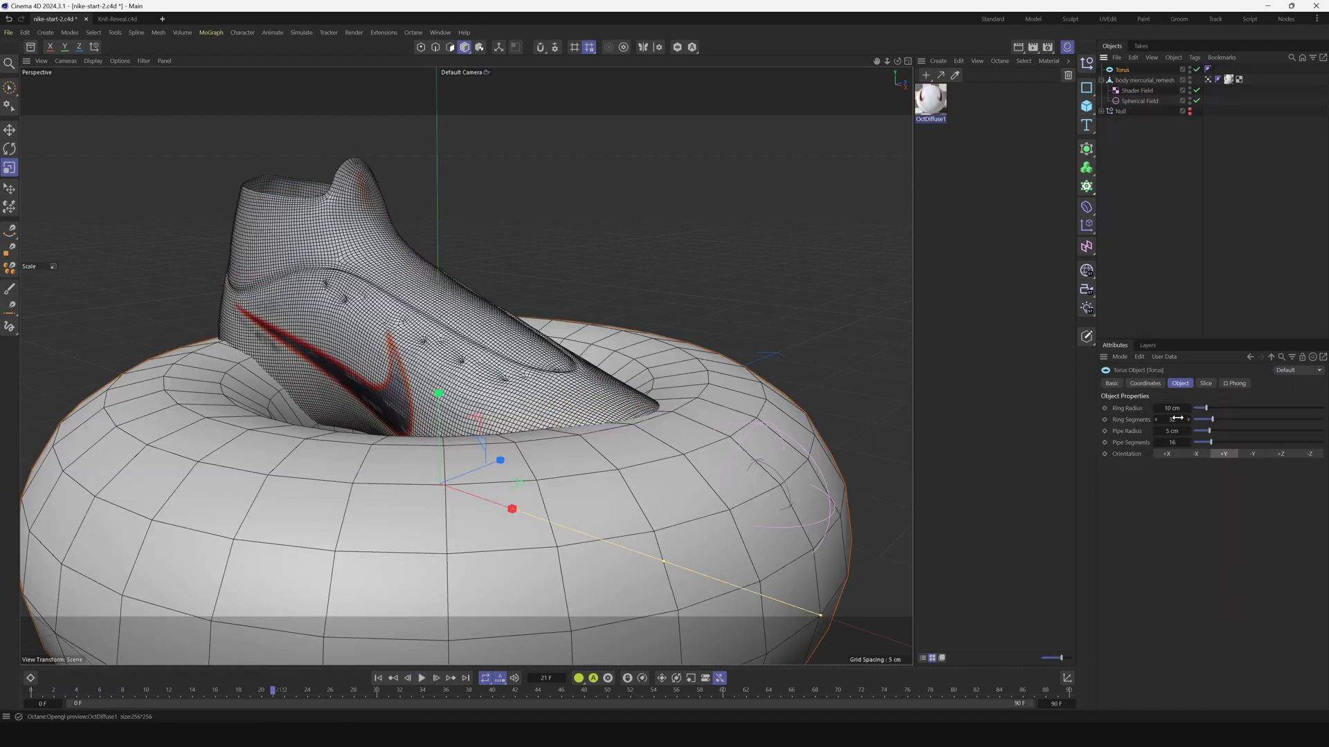
{"action": "double_click", "coordinate": [1172, 408]}
{"action": "type", "text": "0.1"}
{"action": "key", "text": "Tab"}
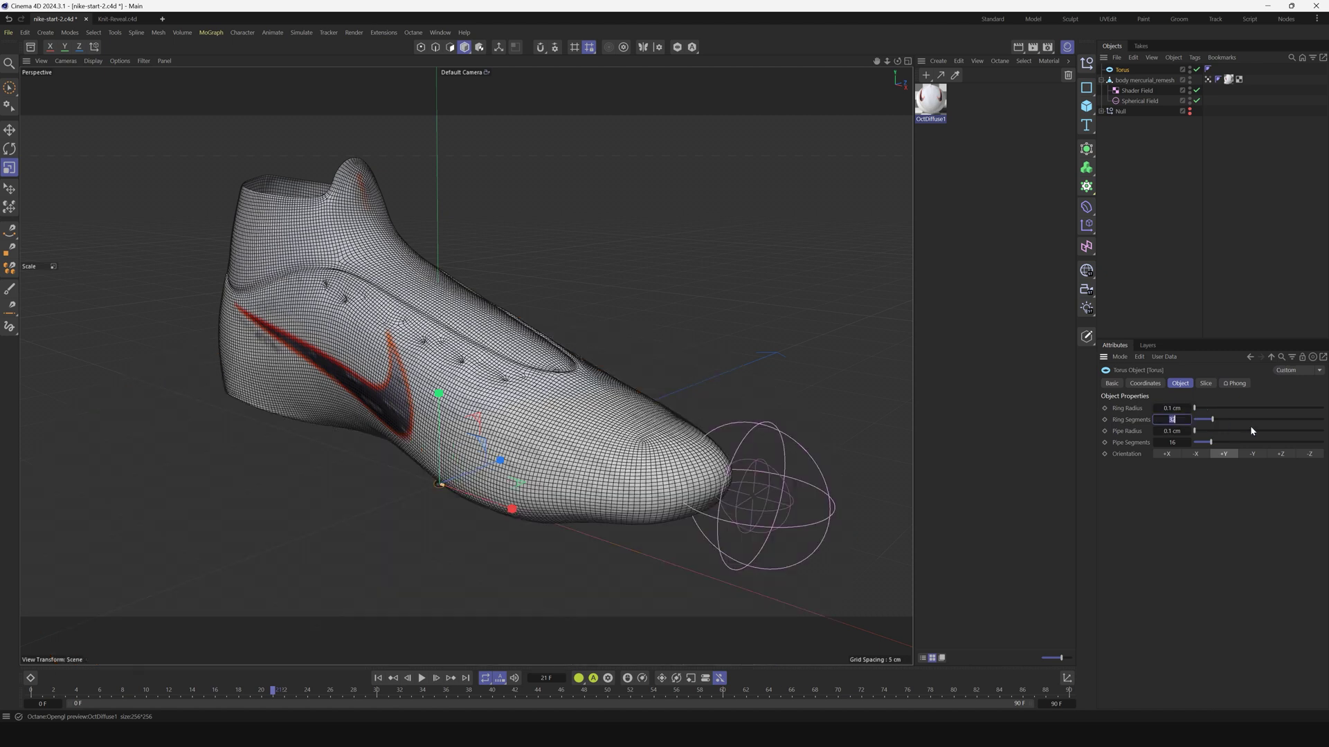
{"action": "key", "text": "Tab"}
{"action": "type", "text": "1"}
{"action": "key", "text": "Return"}
{"action": "key", "text": "shift+c"}
{"action": "type", "text": "octane"}
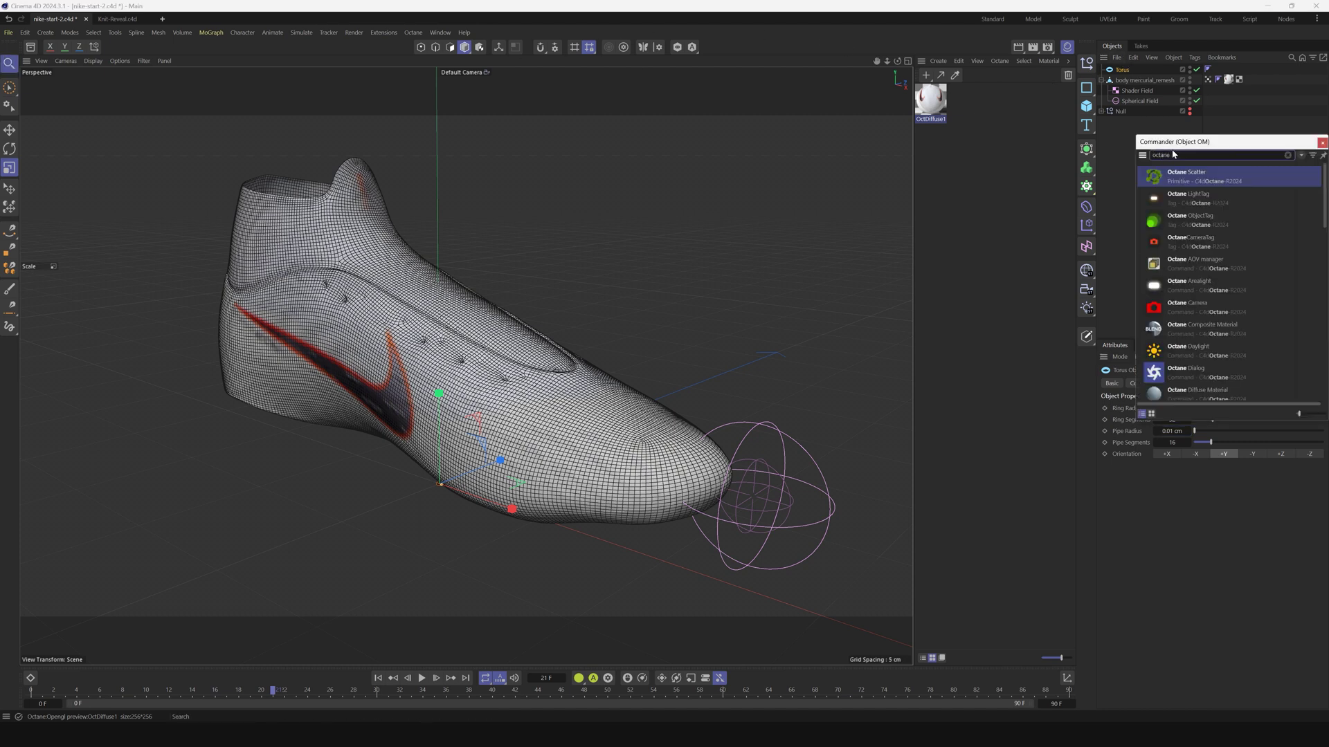
- Create an Octane Scatter holding the Torus, with Distribution Type set to Surface
{"action": "left_click", "coordinate": [1184, 177]}
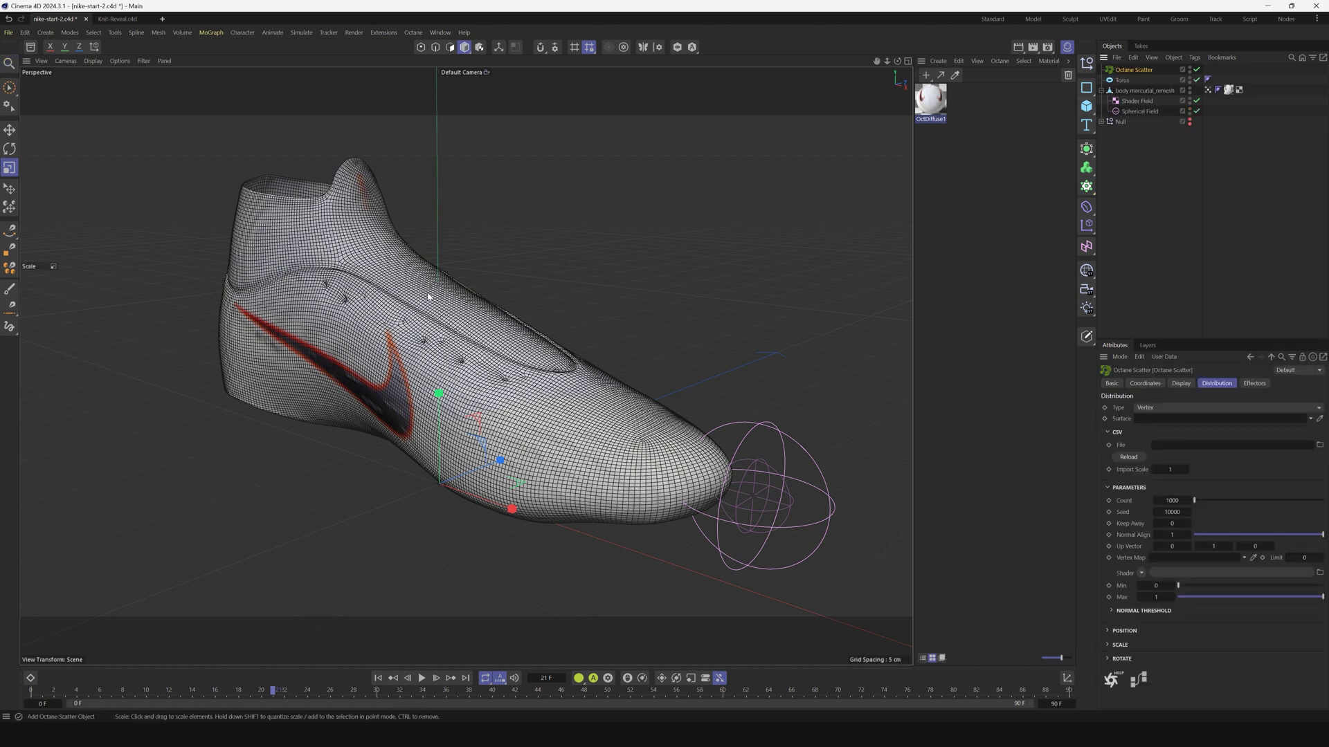
{"action": "left_click_drag", "start_coordinate": [1119, 86], "coordinate": [1136, 72]}
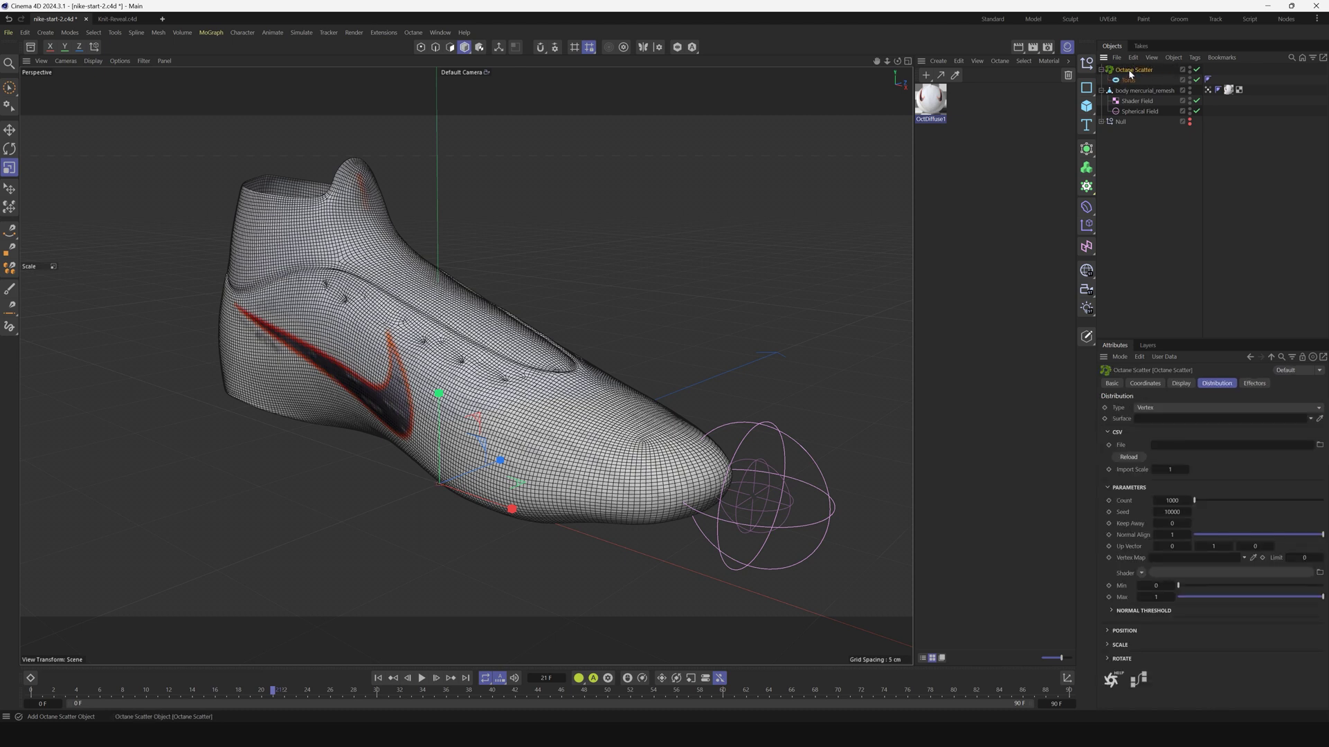
{"action": "left_click", "coordinate": [1141, 408]}
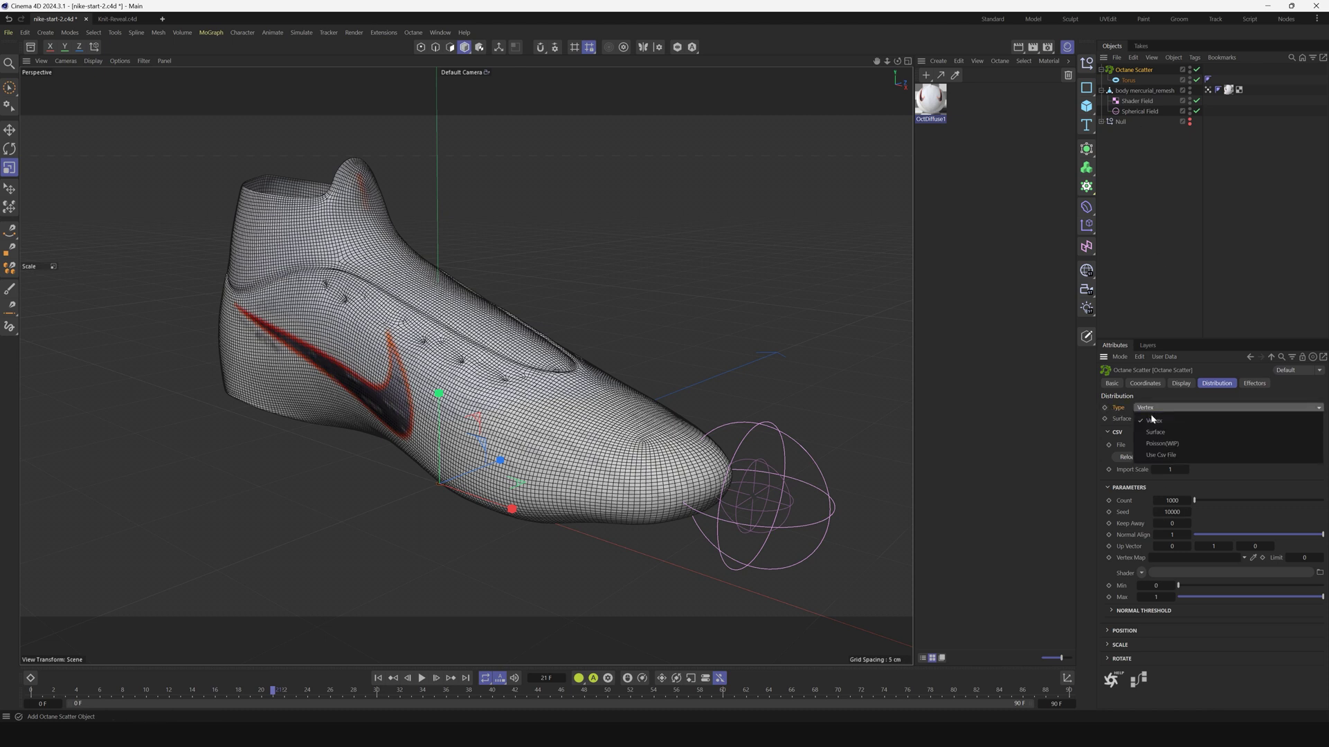
{"action": "left_click", "coordinate": [1125, 420]}
- Use the shoe body as the scatter surface and raise the count to 141736 tori
{"action": "left_click", "coordinate": [1126, 420]}
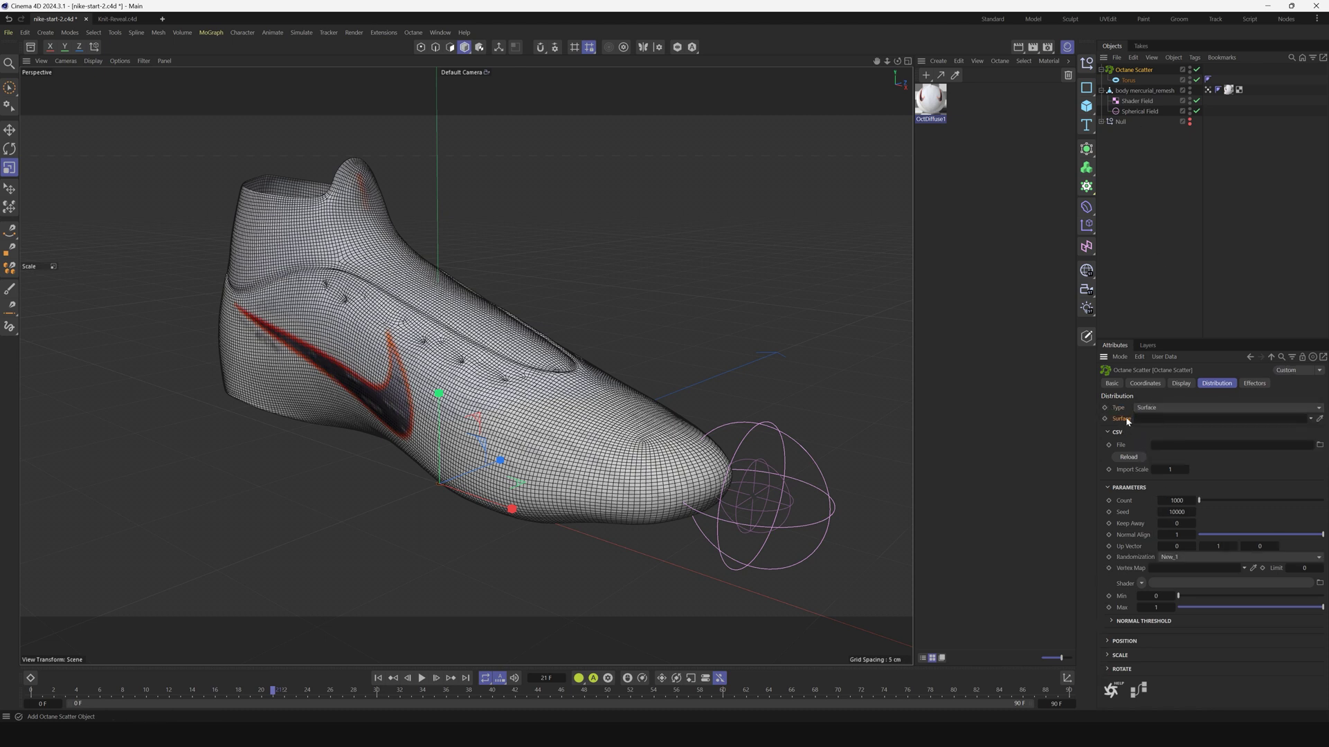
{"action": "left_click_drag", "start_coordinate": [1122, 93], "coordinate": [1160, 424]}
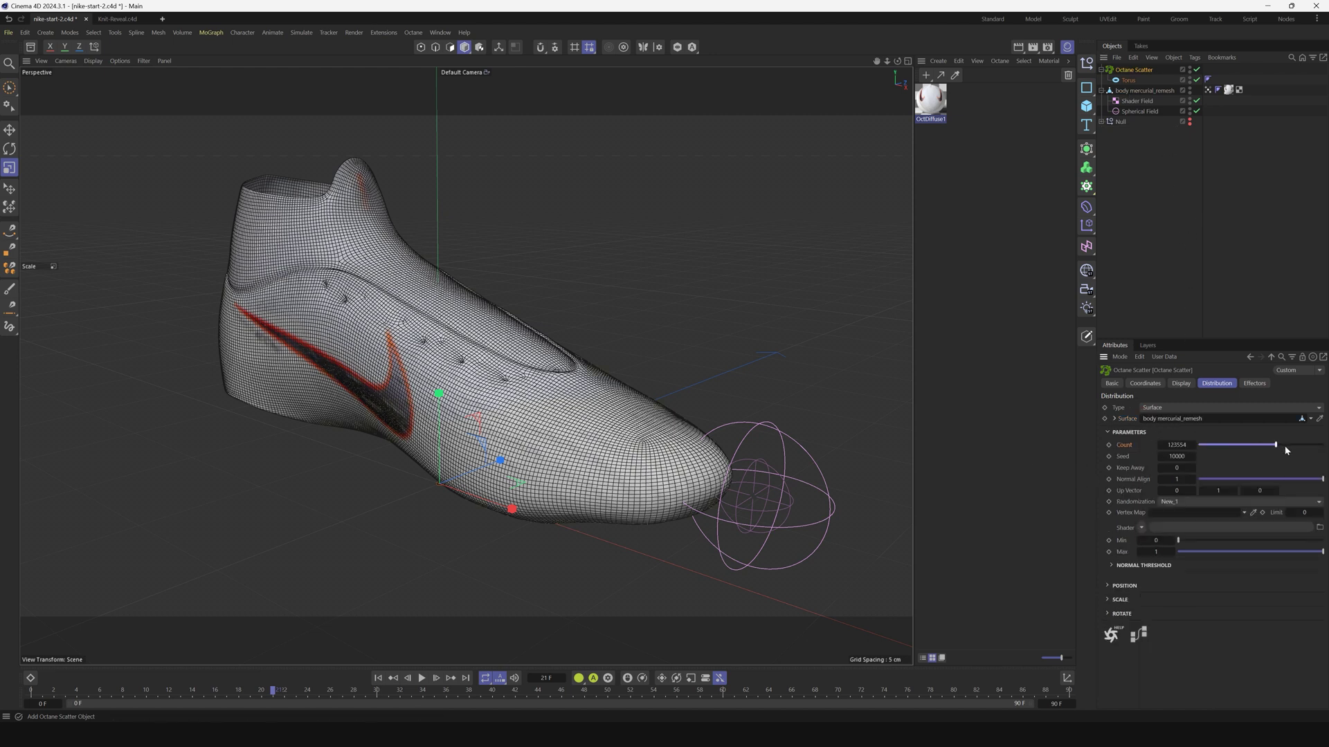
{"action": "left_click_drag", "start_coordinate": [1286, 451], "coordinate": [1287, 450]}
{"action": "left_click_drag", "start_coordinate": [408, 69], "coordinate": [388, 94]}
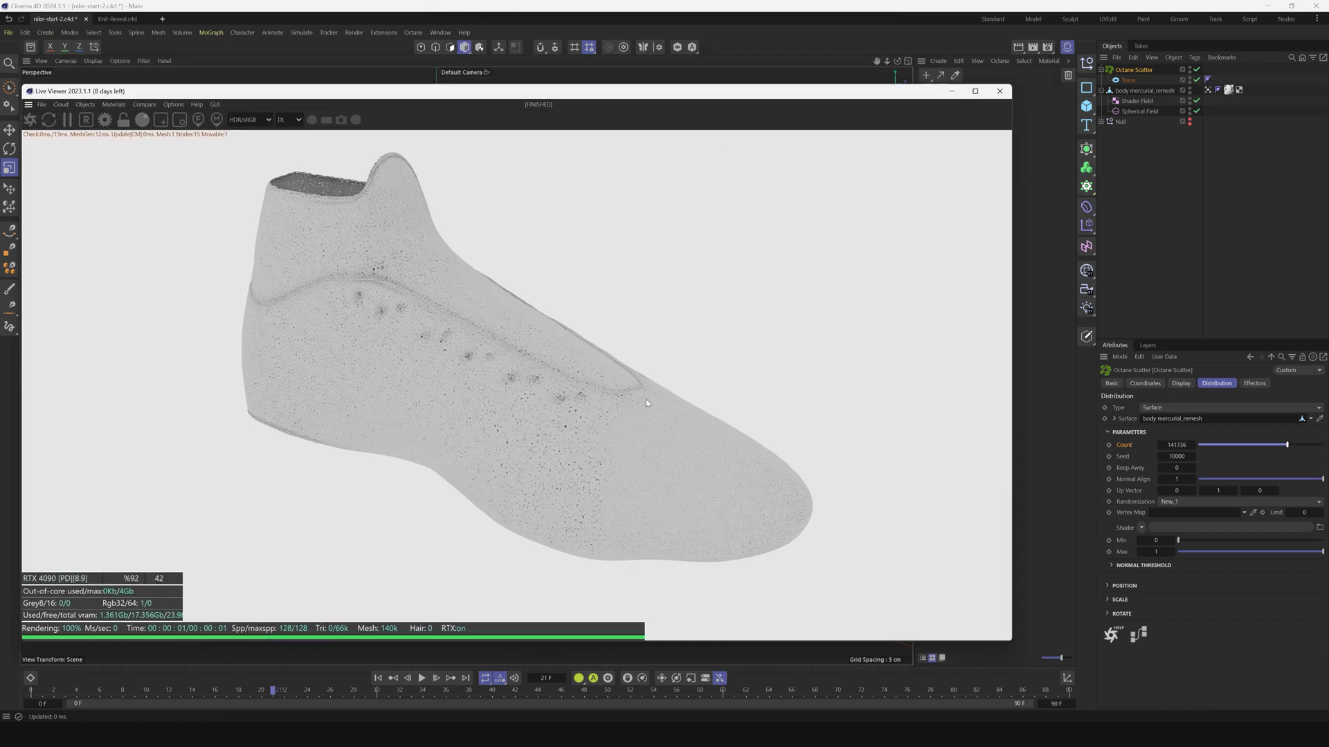
- Set the Torus orientation to -X, zoom into the Live Viewer, and reselect Octane Scatter
{"action": "left_click", "coordinate": [1128, 80]}
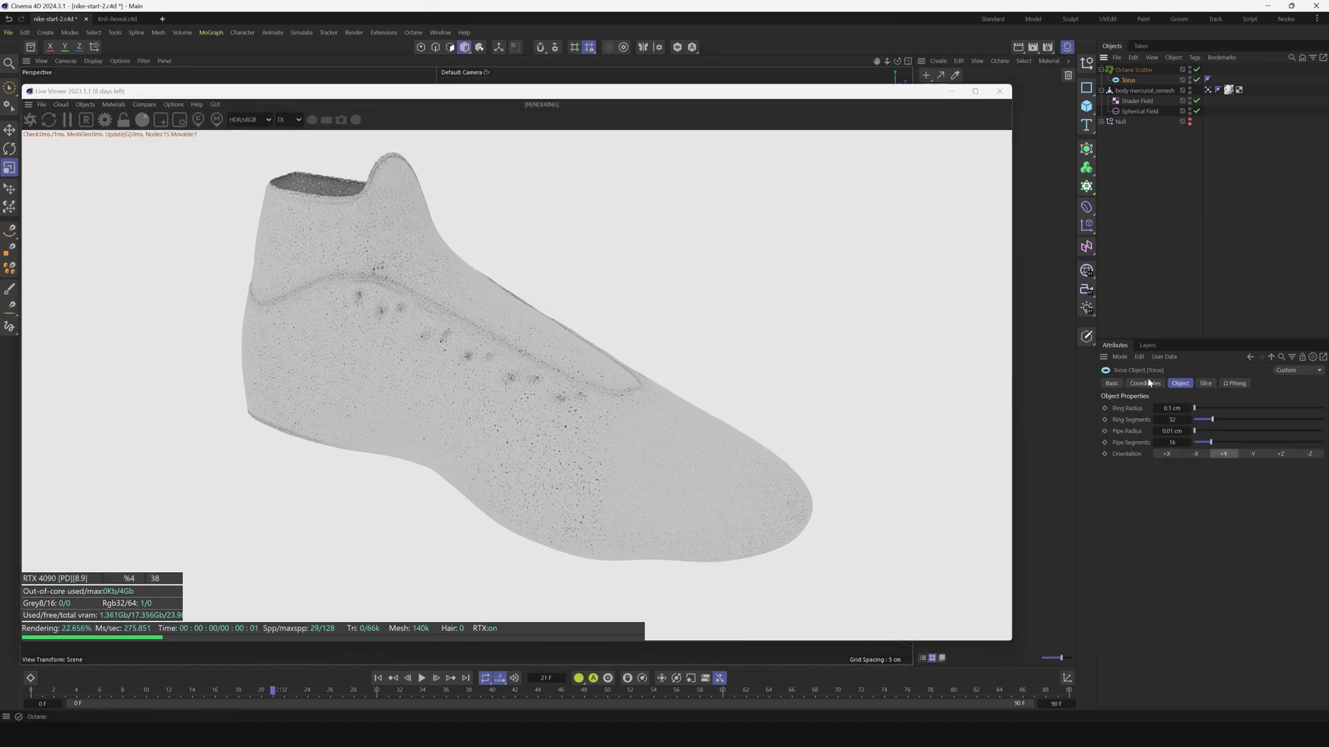
{"action": "left_click", "coordinate": [1195, 454]}
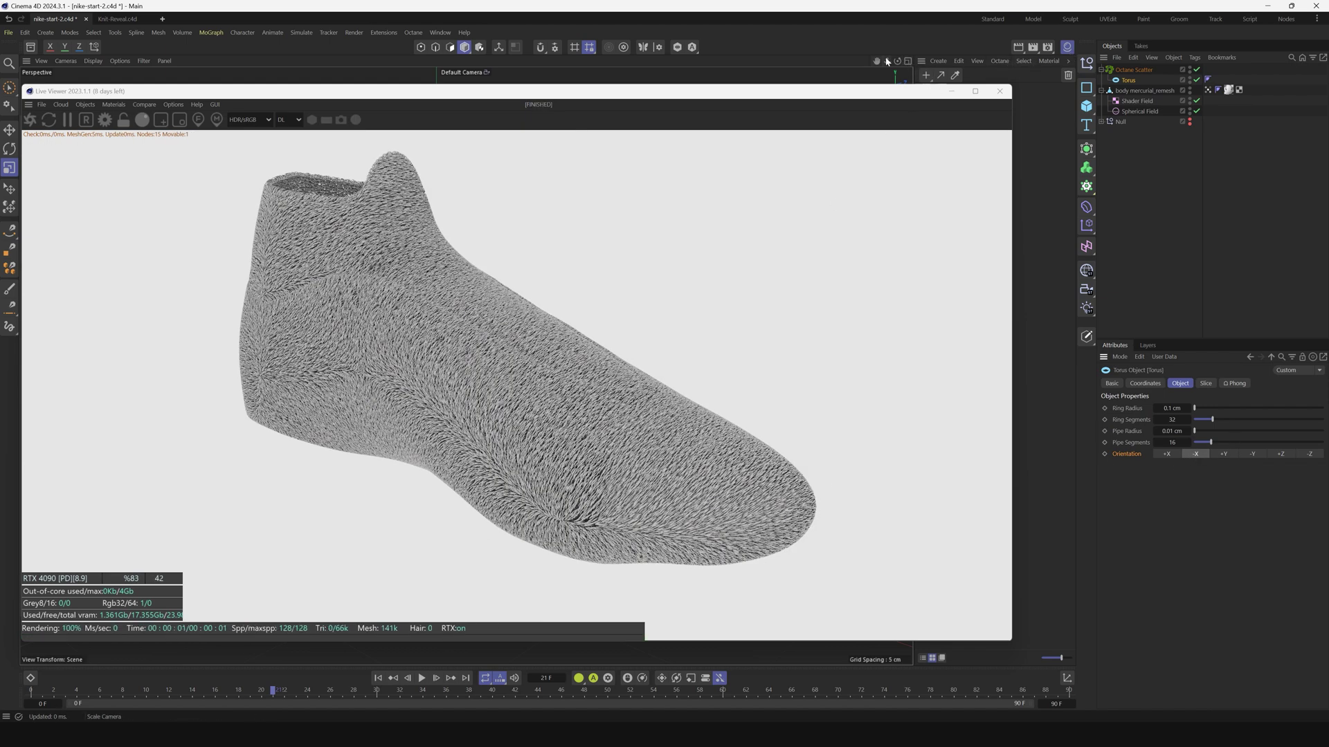
{"action": "scroll", "coordinate": [475, 401], "scroll_direction": "up", "scroll_amount": 10}
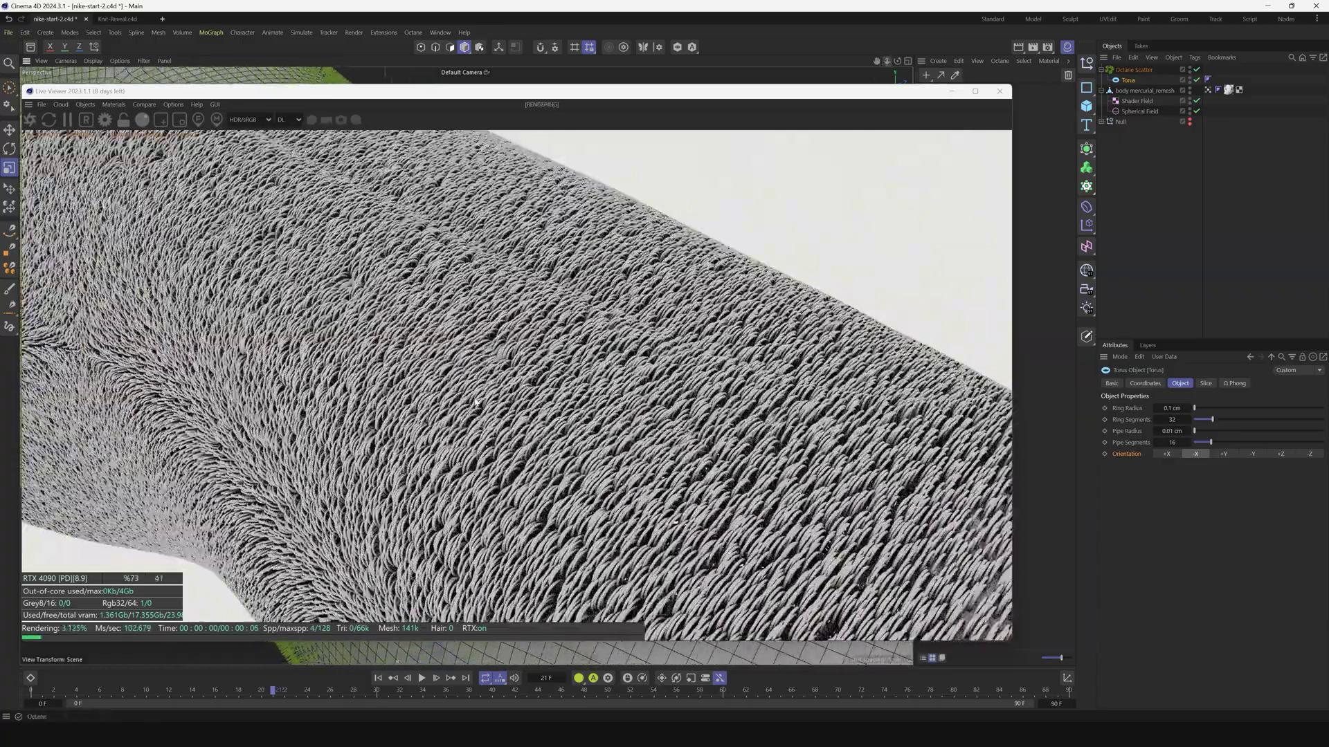
{"action": "left_click", "coordinate": [1133, 71]}
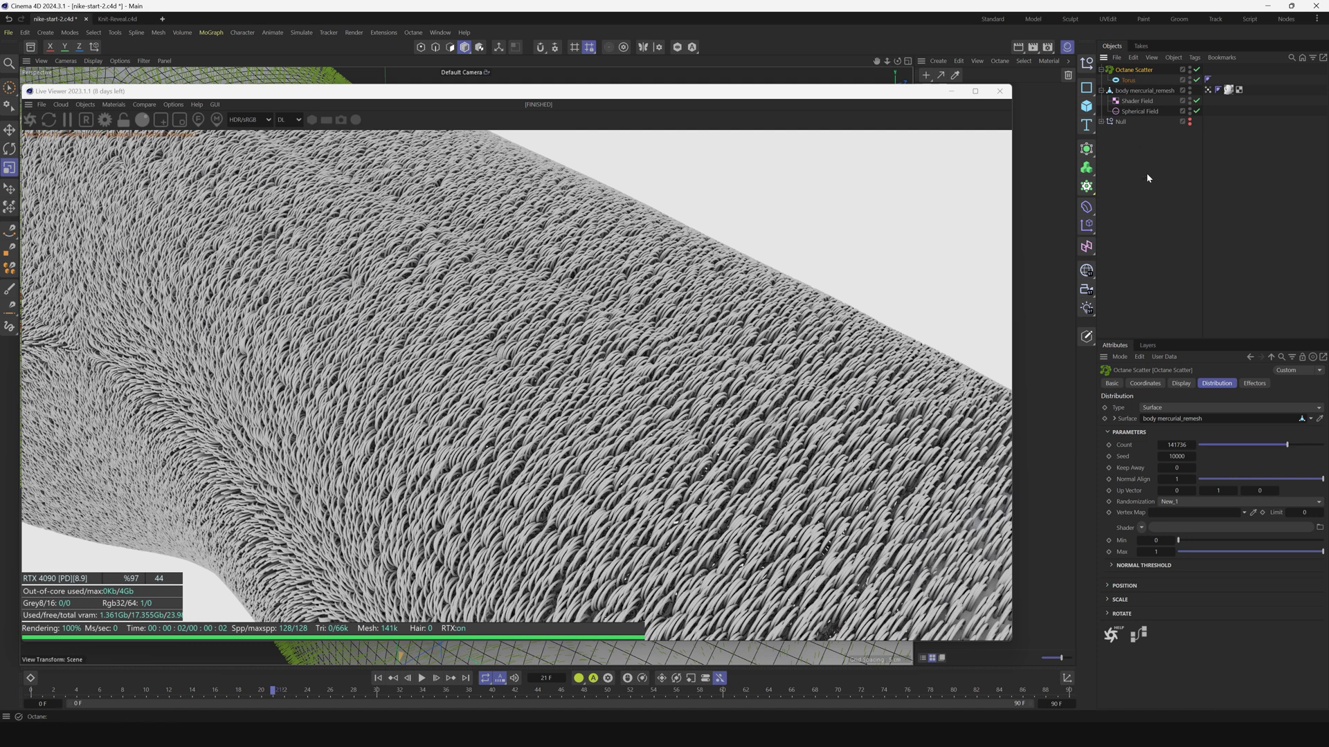
- Create a Random effector via Commander and add it to Octane Scatter's Effectors list
{"action": "key", "text": "shift+c"}
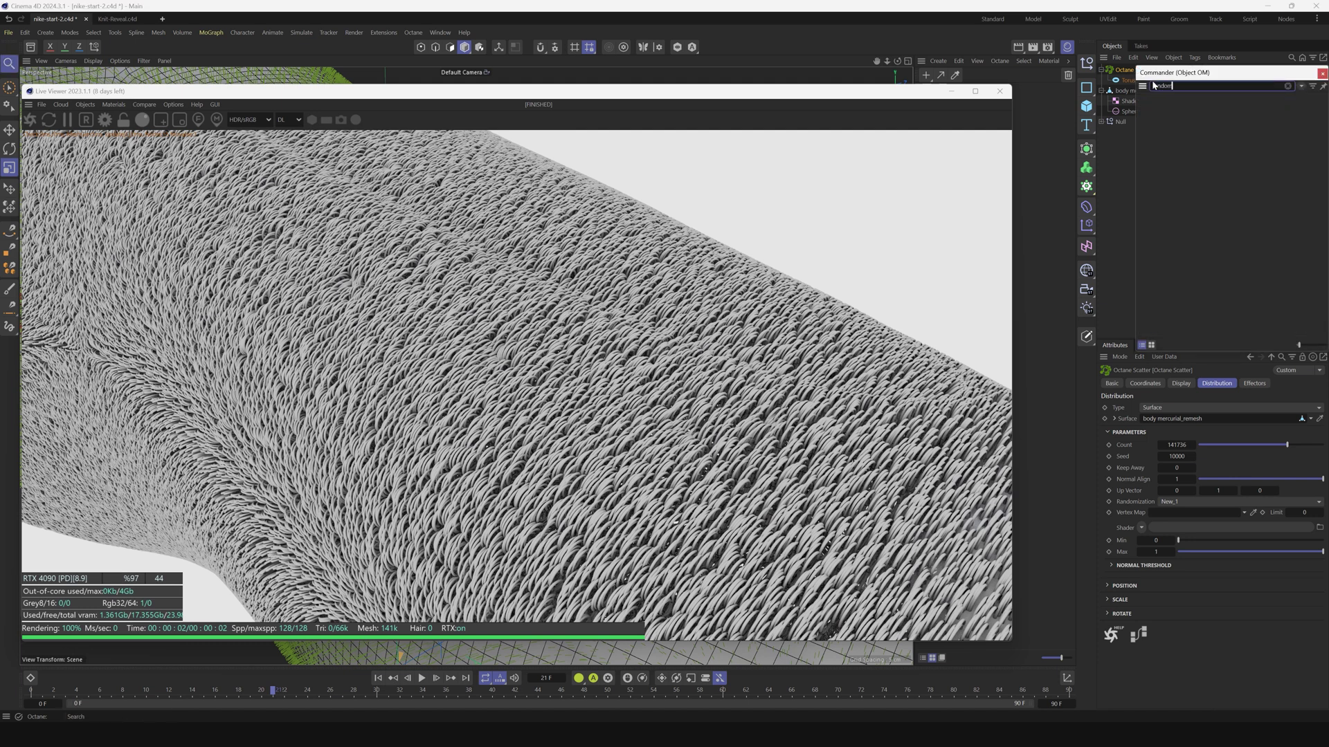
{"action": "key", "text": "Return"}
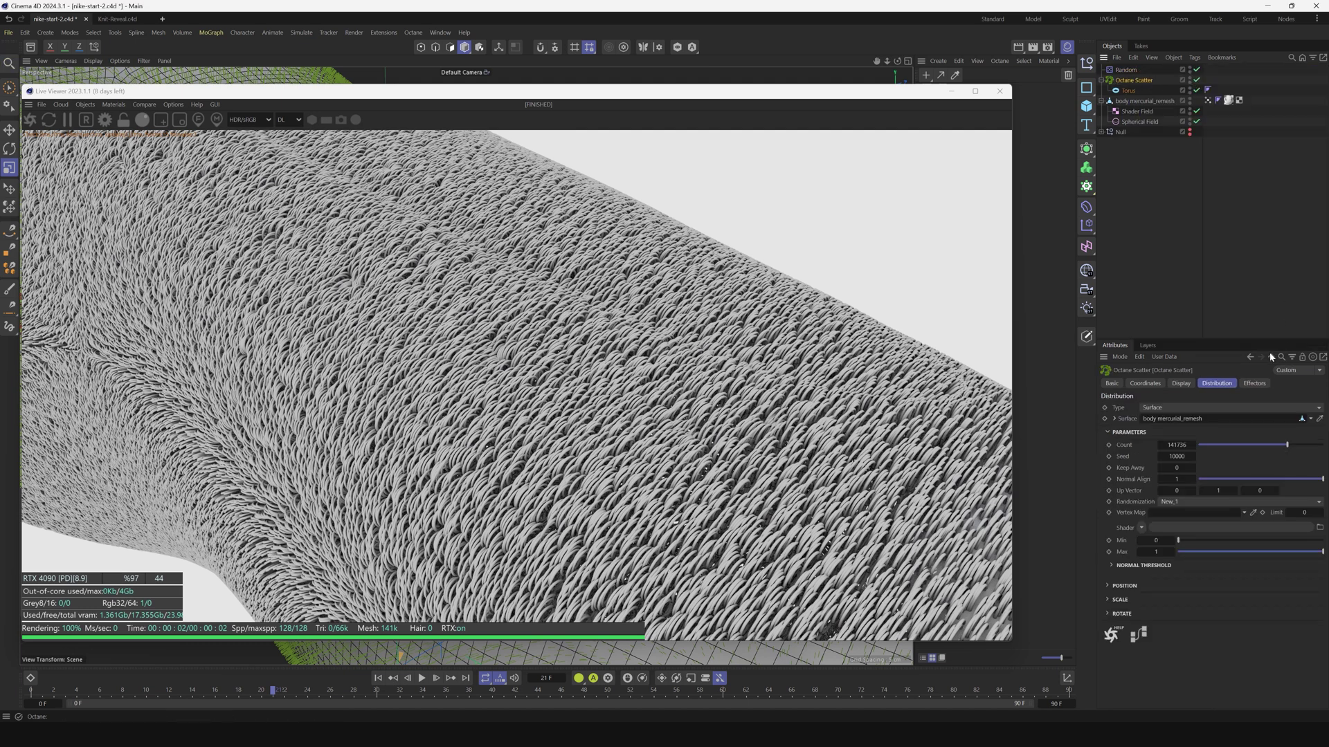
{"action": "left_click", "coordinate": [1254, 384]}
{"action": "left_click_drag", "start_coordinate": [1126, 70], "coordinate": [1228, 459]}
- Make the Random effector vary scale instead of rotation, with Y scale 1.5
{"action": "double_click", "coordinate": [1148, 413]}
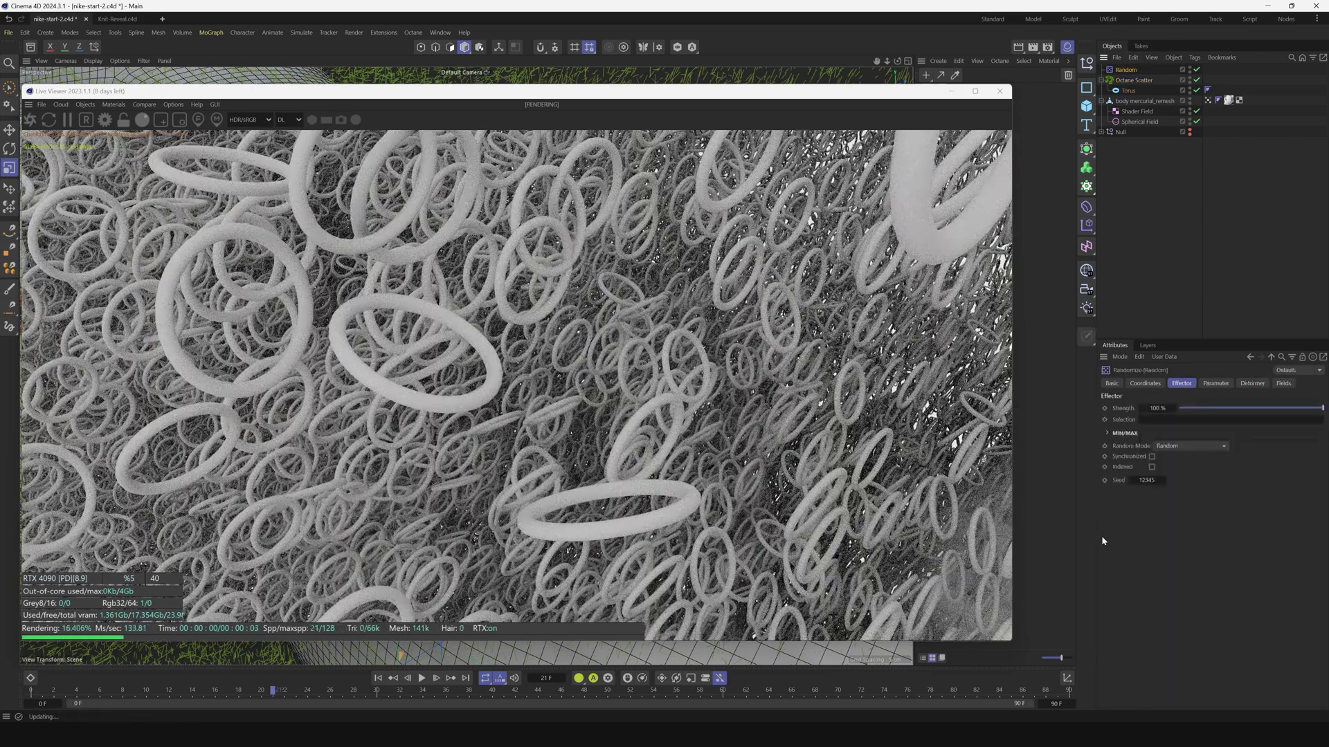
{"action": "left_click", "coordinate": [1211, 384]}
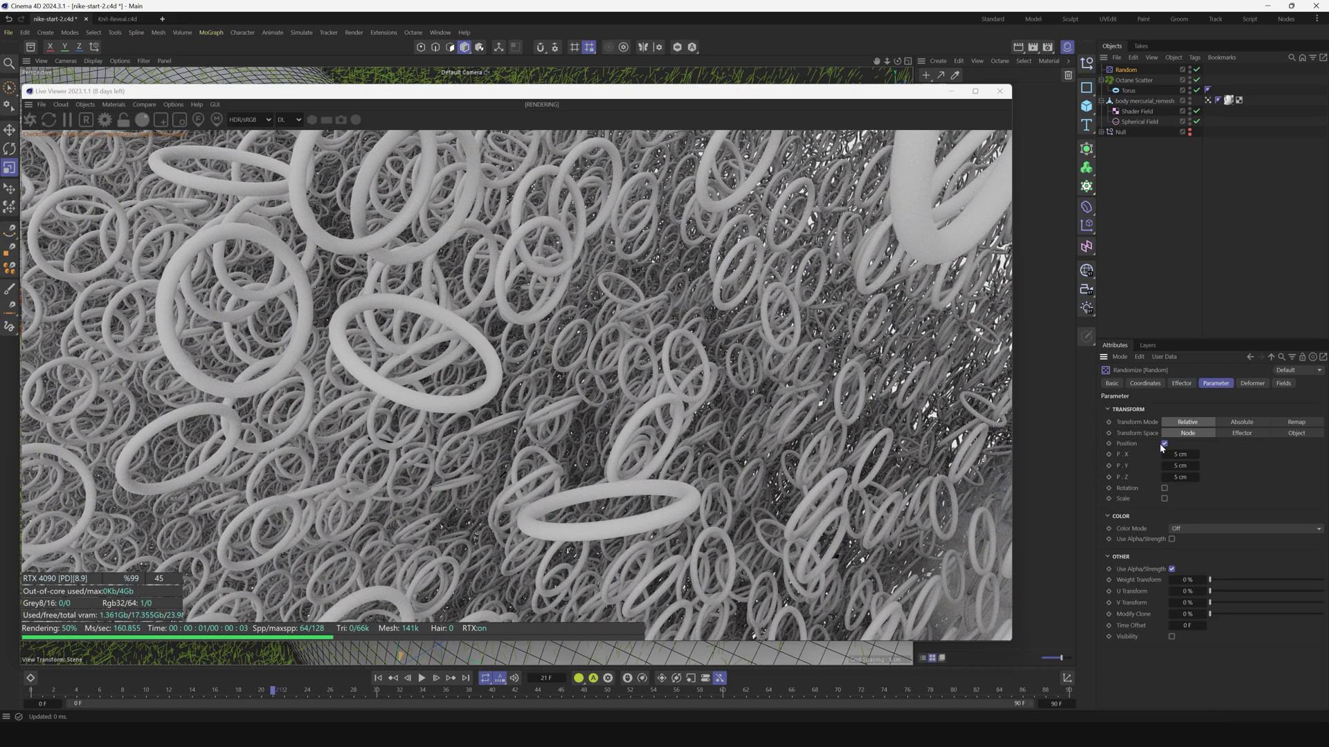
{"action": "left_click", "coordinate": [1162, 444]}
{"action": "left_click", "coordinate": [1164, 454]}
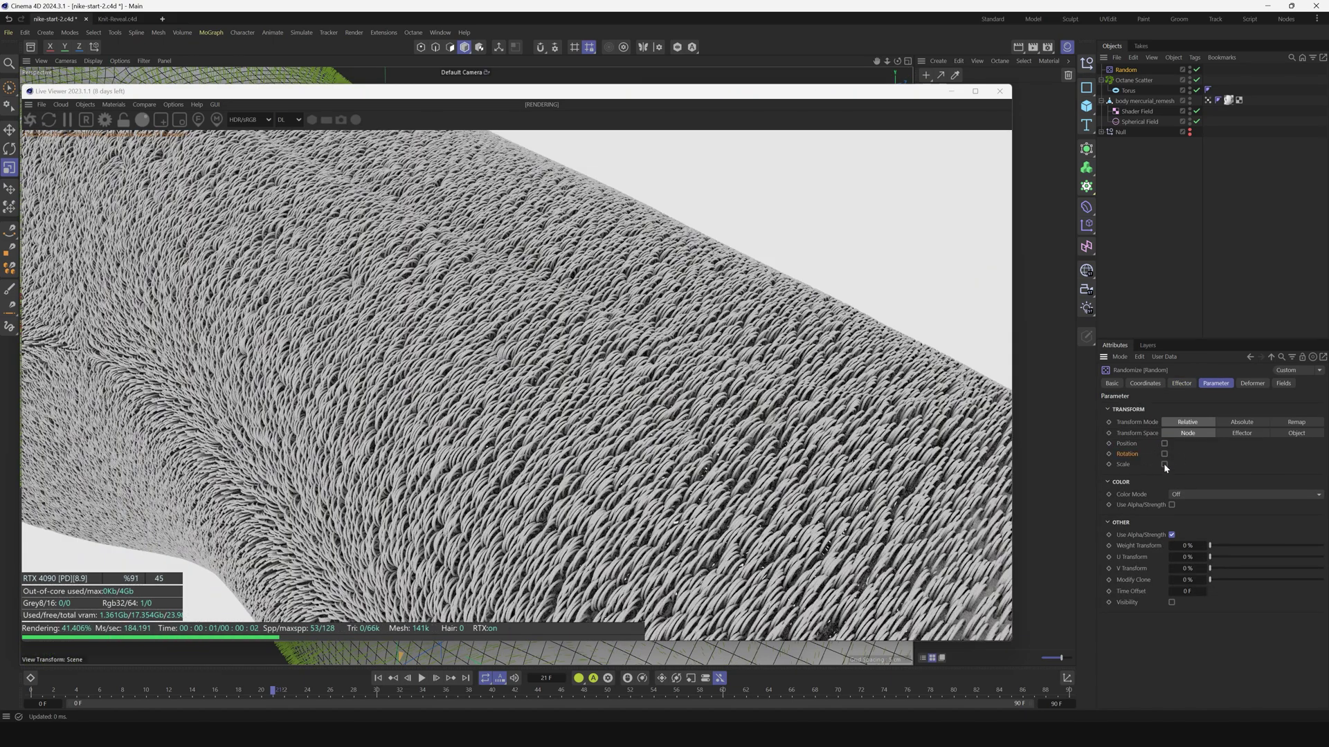
{"action": "left_click", "coordinate": [1164, 464]}
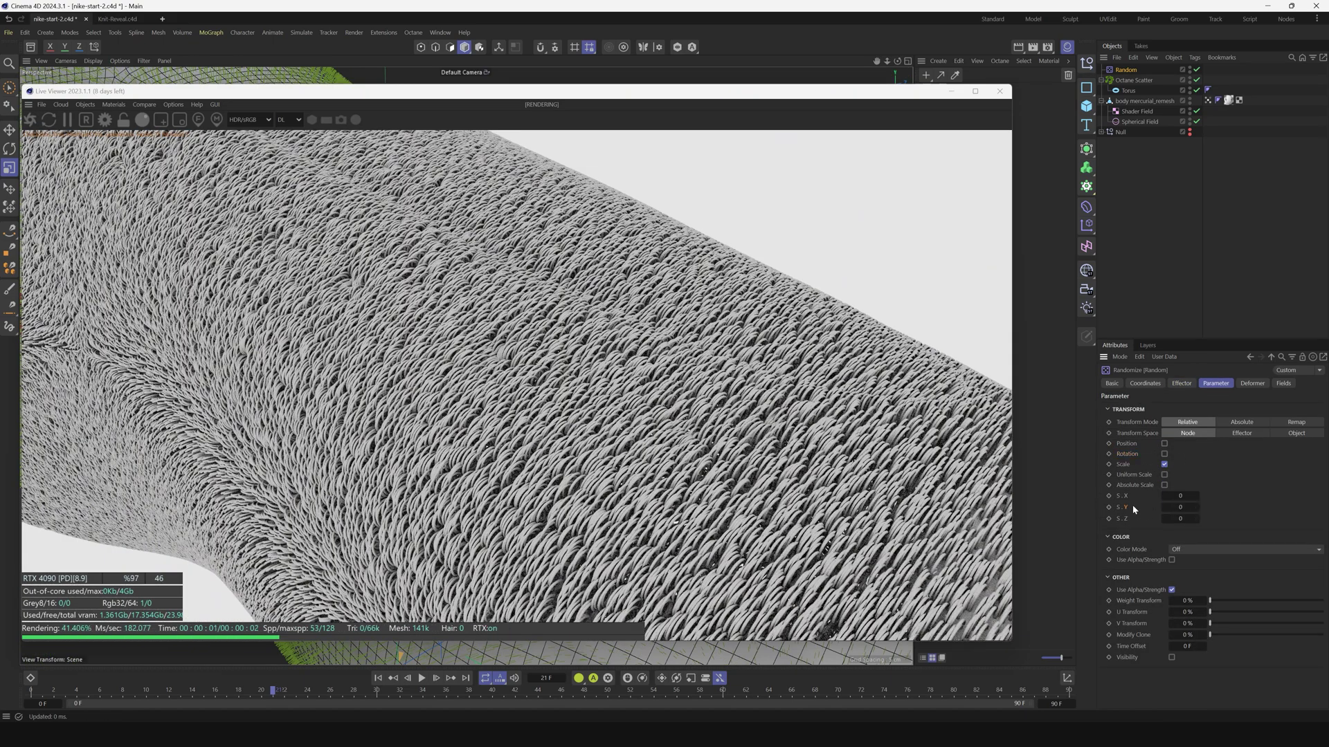
{"action": "mouse_move", "coordinate": [1180, 508]}
{"action": "left_mouse_down"}
{"action": "mouse_move", "coordinate": [1218, 508]}
{"action": "mouse_move", "coordinate": [1185, 507]}
{"action": "left_mouse_up"}
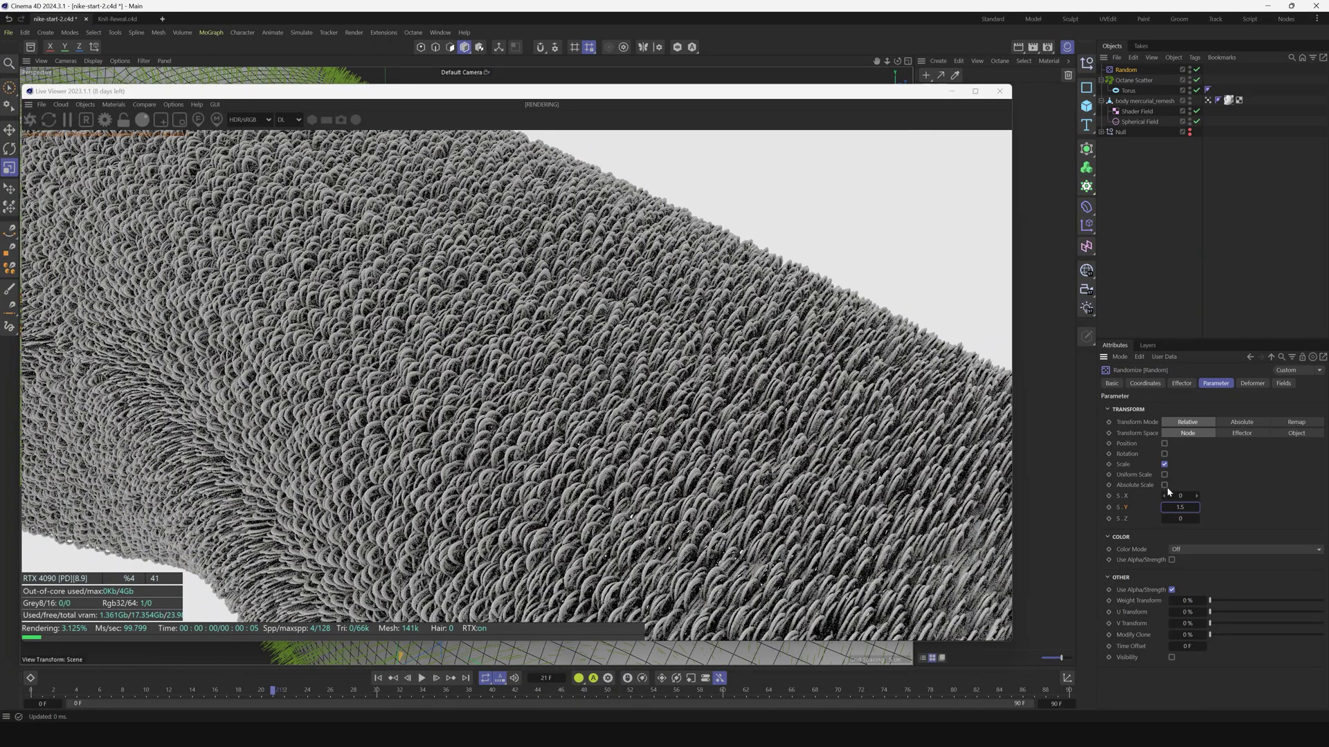
- Re-enable random position with a 0.05 cm Y offset and move the Live Viewer to the top
{"action": "left_click", "coordinate": [1164, 443]}
{"action": "scroll", "coordinate": [516, 384], "scroll_direction": "down", "scroll_amount": 5}
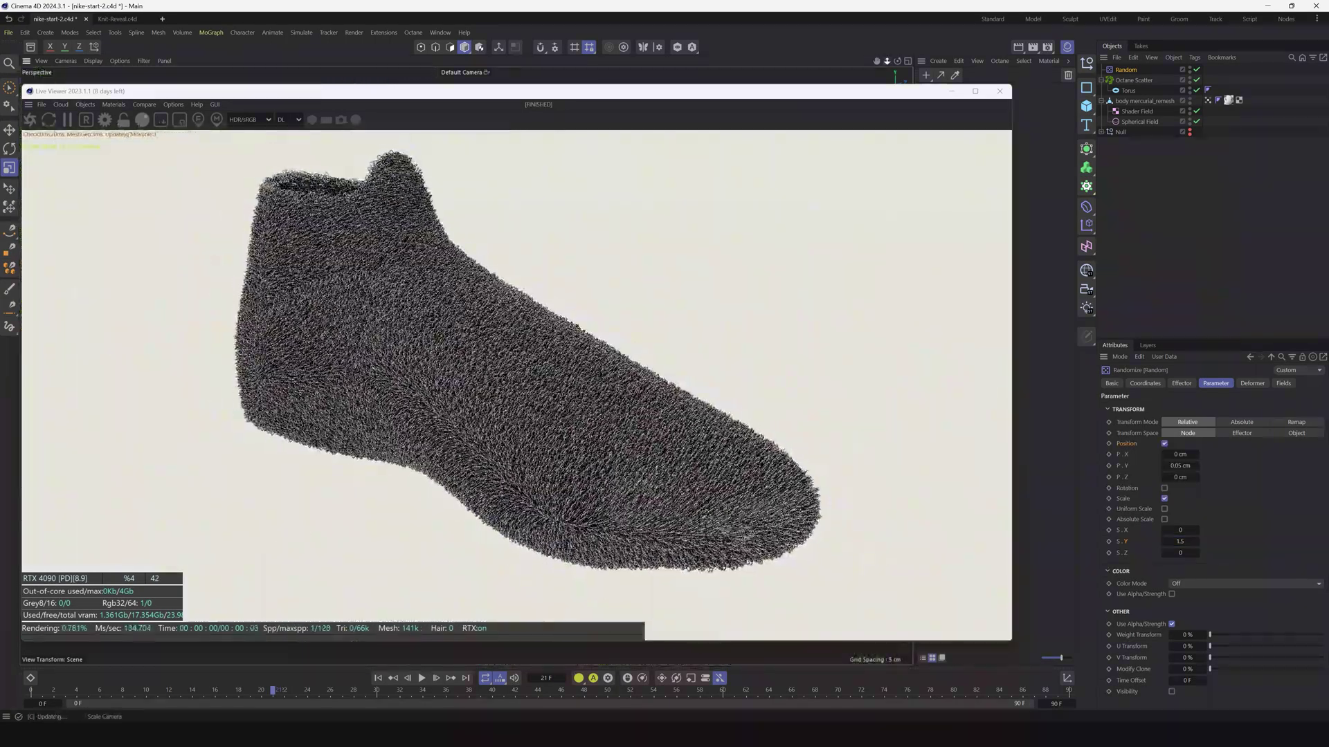
{"action": "left_click_drag", "start_coordinate": [874, 97], "coordinate": [930, 481]}
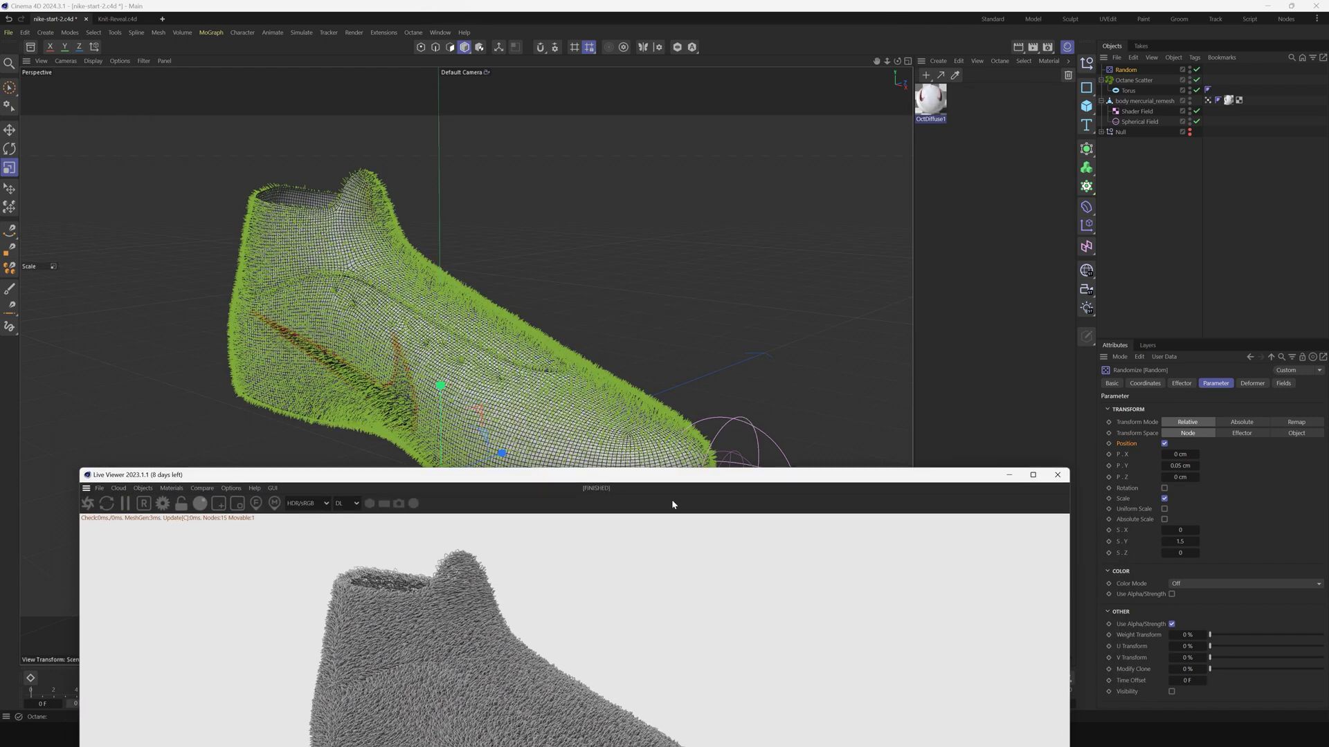
{"action": "left_click_drag", "start_coordinate": [664, 474], "coordinate": [617, 86]}
- Link the shoe's Vertex Map in Octane Scatter's Distribution settings
{"action": "left_click", "coordinate": [1126, 81]}
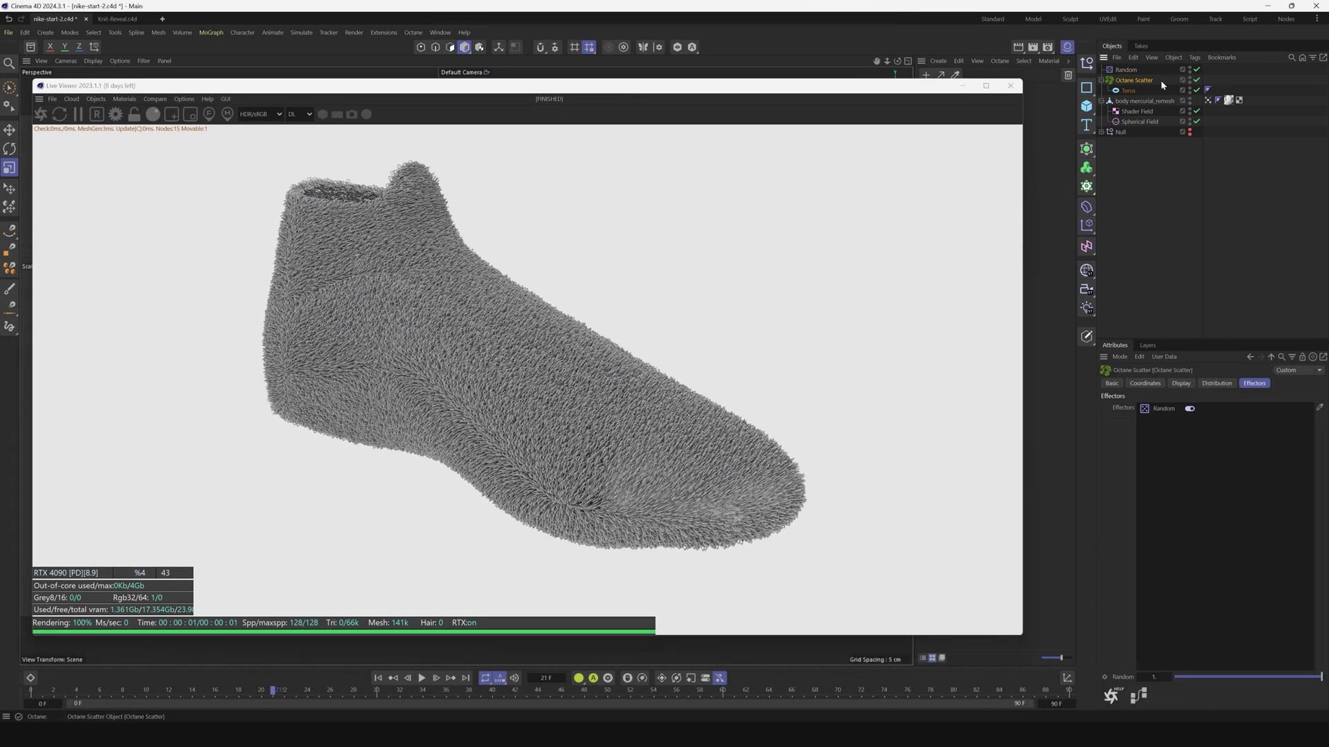
{"action": "left_click", "coordinate": [1212, 383]}
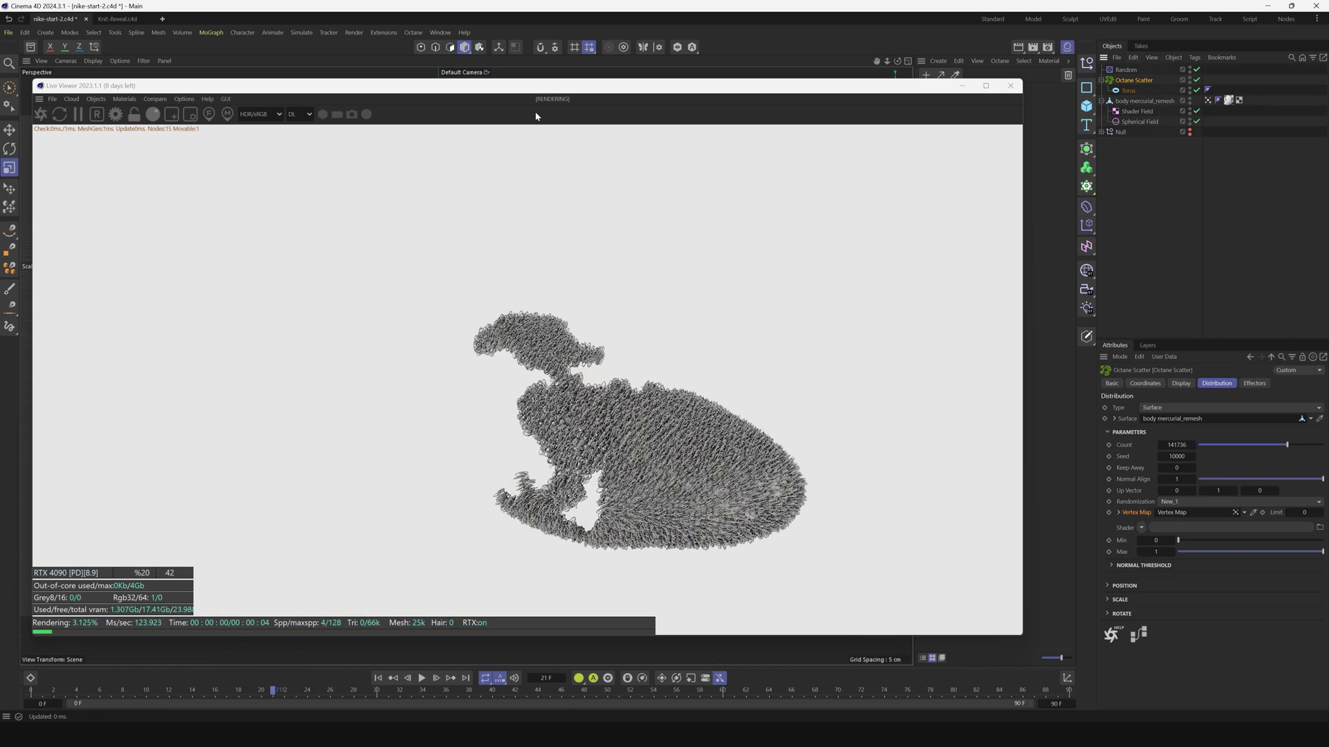
{"action": "left_click_drag", "start_coordinate": [468, 86], "coordinate": [947, 112]}
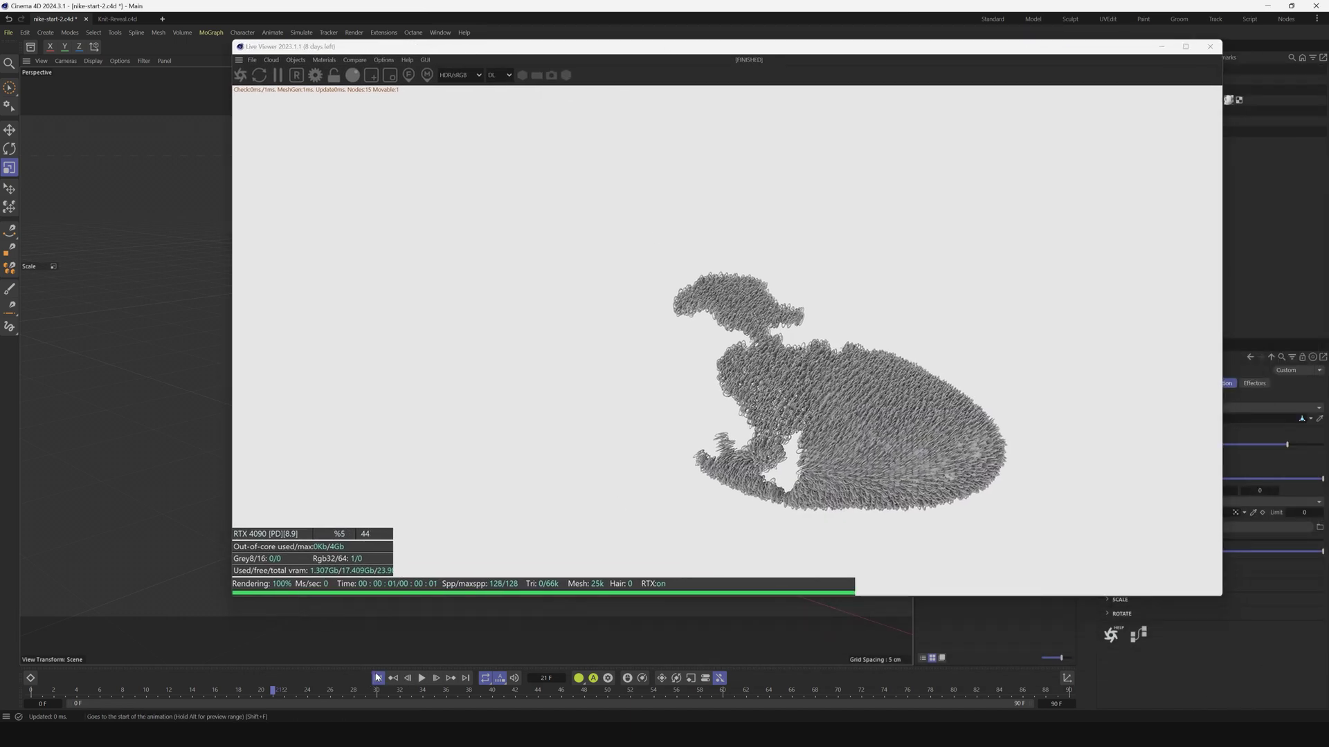
- Preview the animation from frame 0, stopping at frame 17, then close the live render window
{"action": "left_click", "coordinate": [378, 678]}
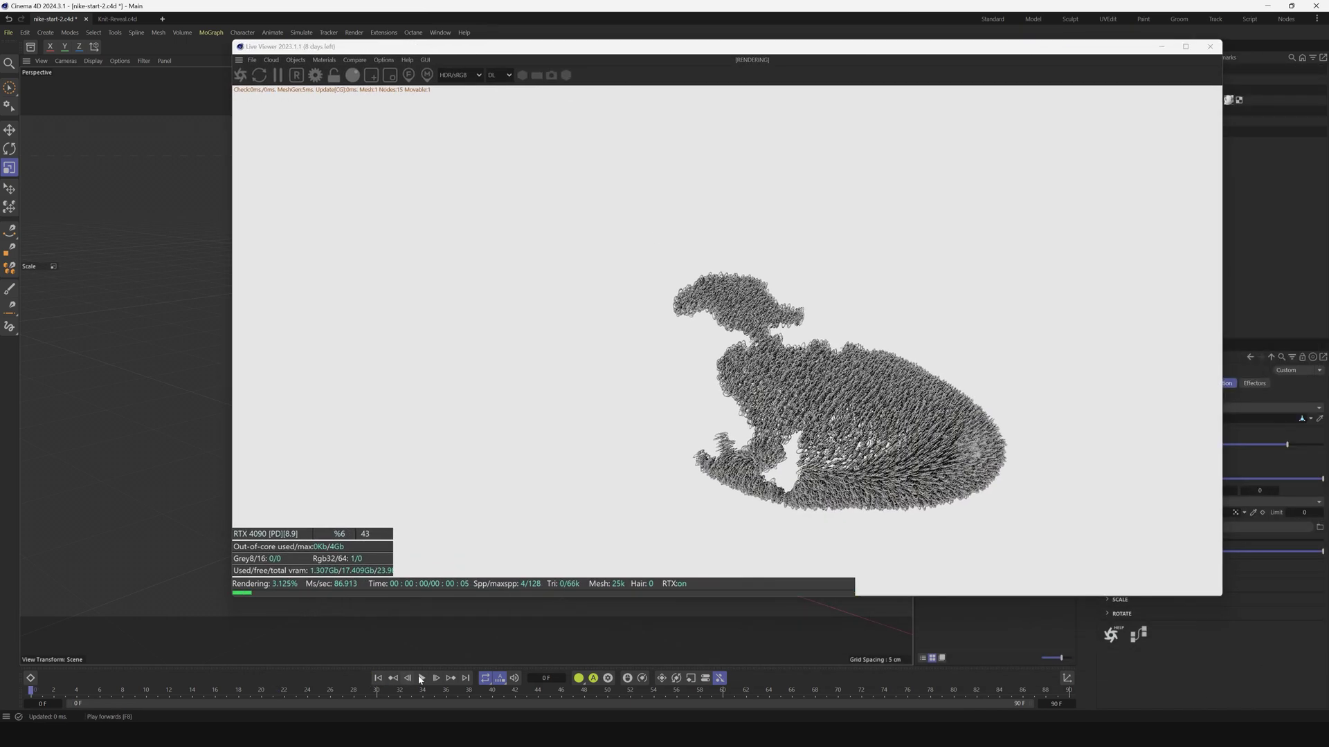
{"action": "left_click", "coordinate": [421, 678]}
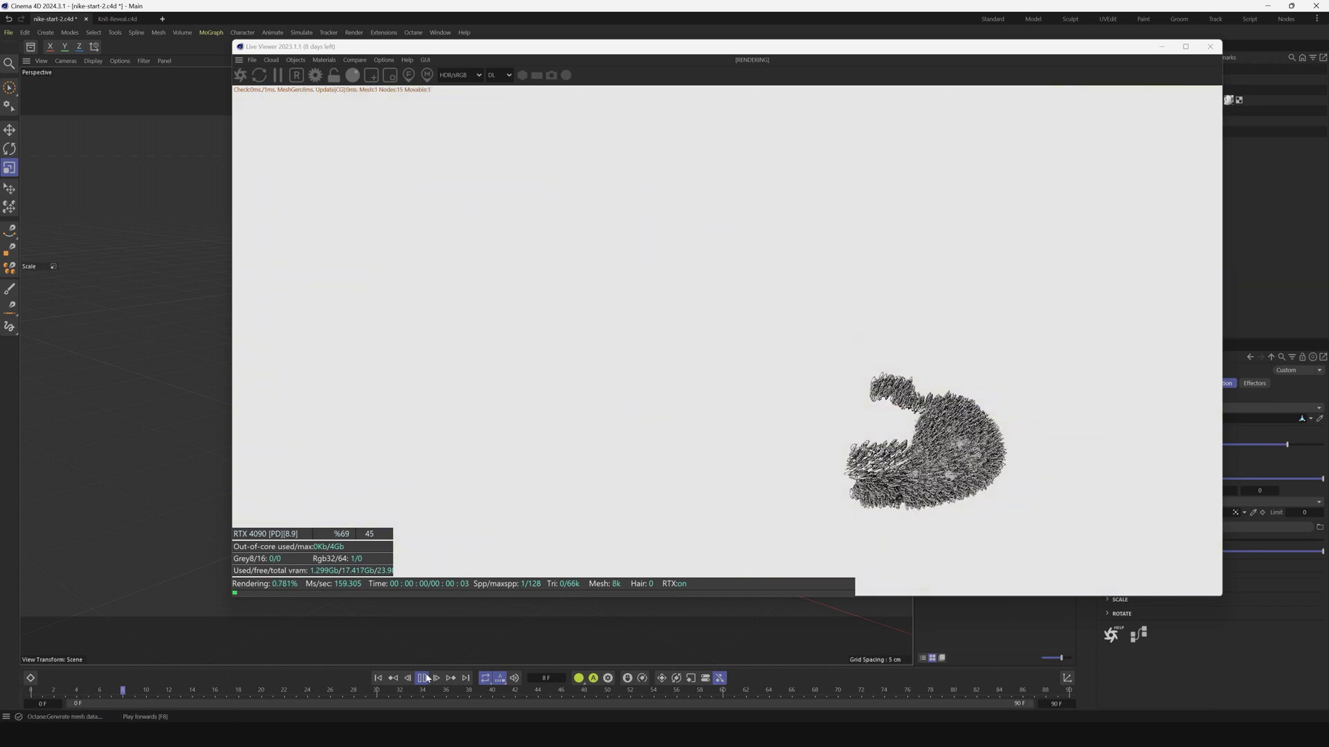
{"action": "left_click", "coordinate": [424, 678]}
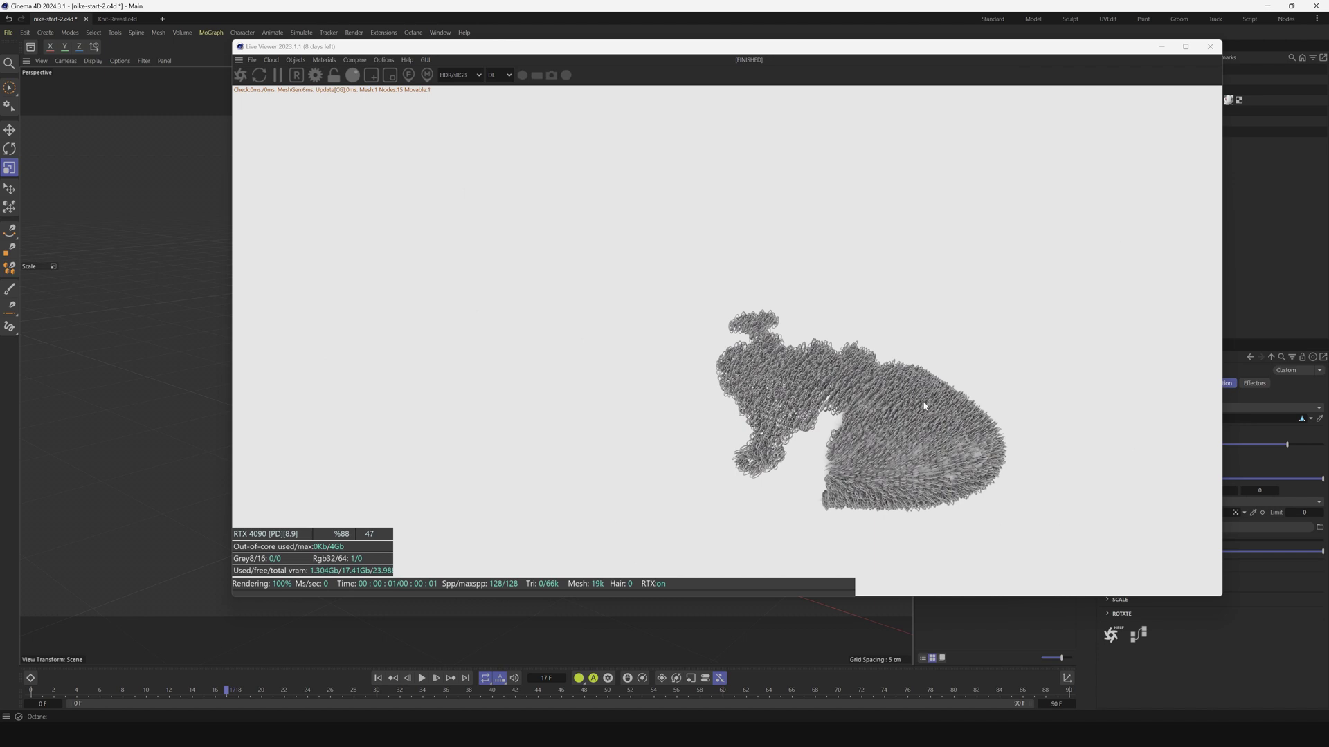
{"action": "left_click_drag", "start_coordinate": [841, 54], "coordinate": [635, 32]}
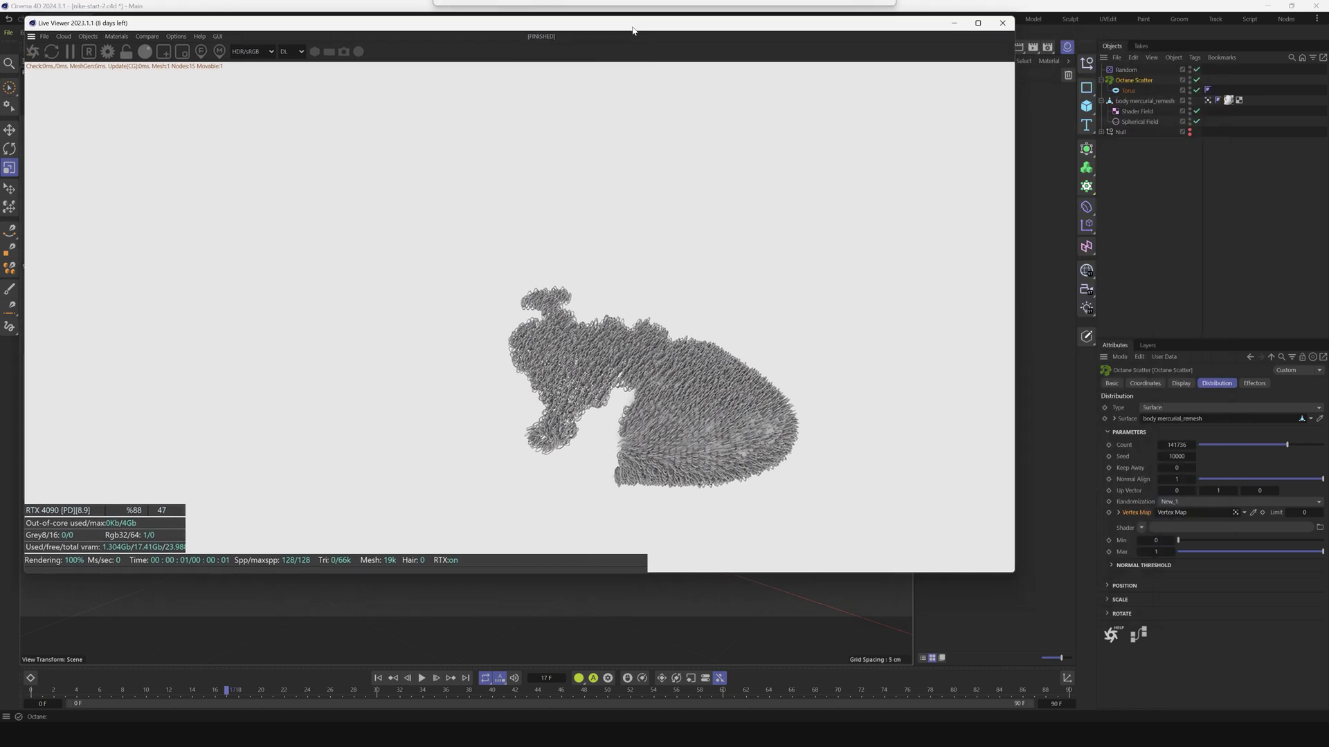
{"action": "left_click", "coordinate": [999, 24]}
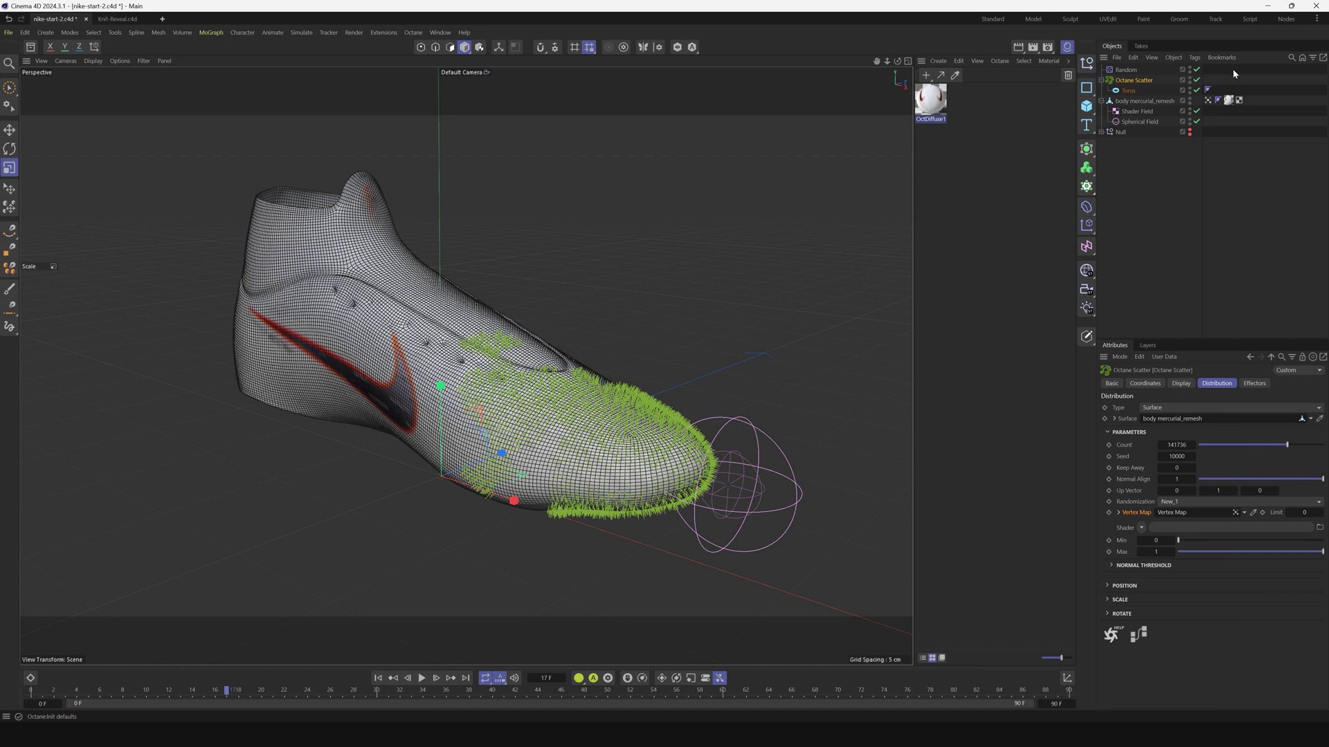
- Disable Octane Scatter and duplicate the shoe's Vertex Map tag, moving the copy to the front
{"action": "left_click", "coordinate": [1196, 80]}
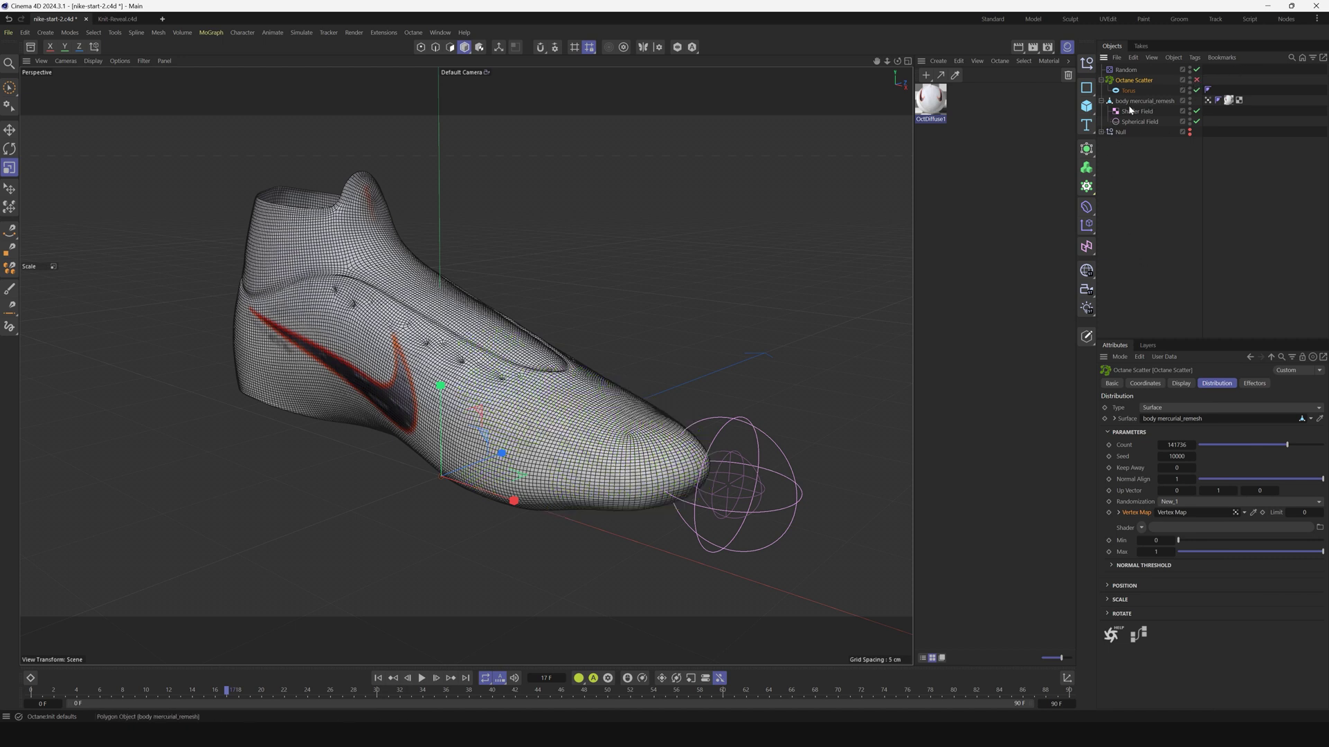
{"action": "left_click", "coordinate": [1208, 101]}
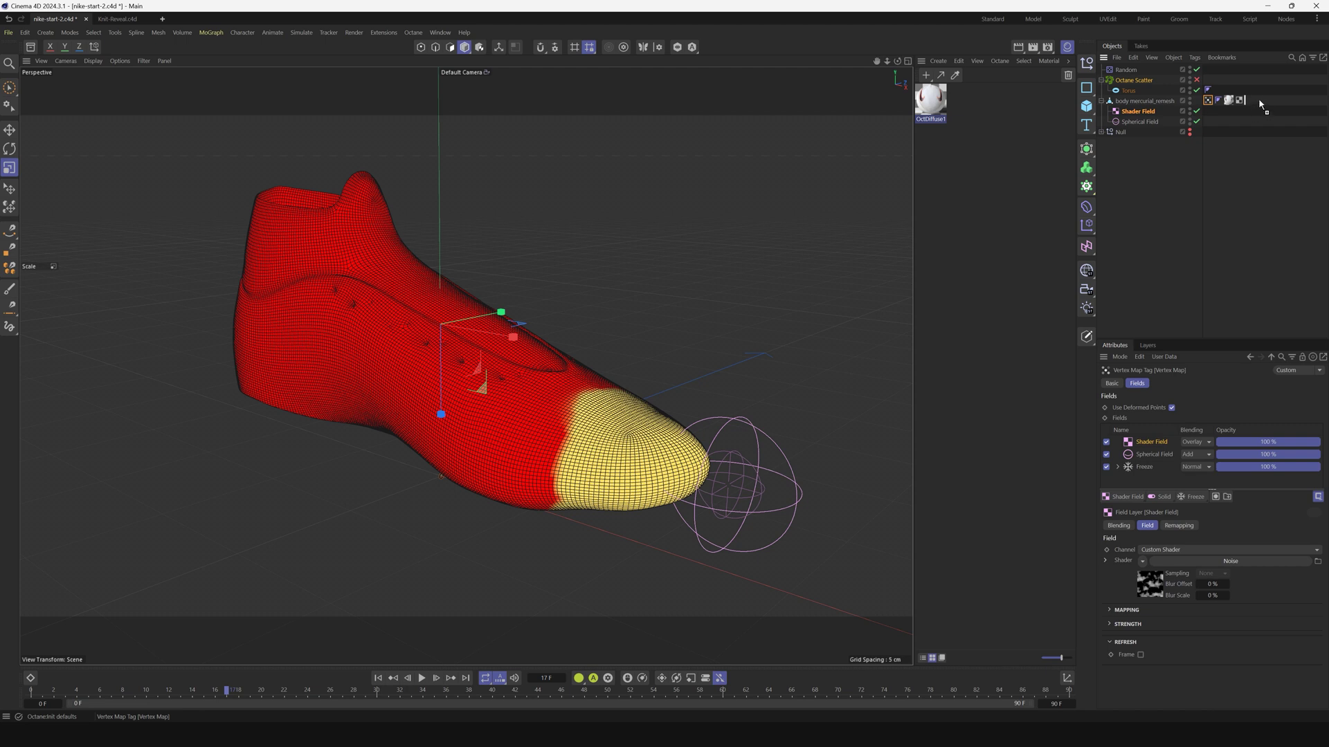
{"action": "left_click_drag", "start_coordinate": [1258, 97], "coordinate": [1257, 99], "text": "ctrl"}
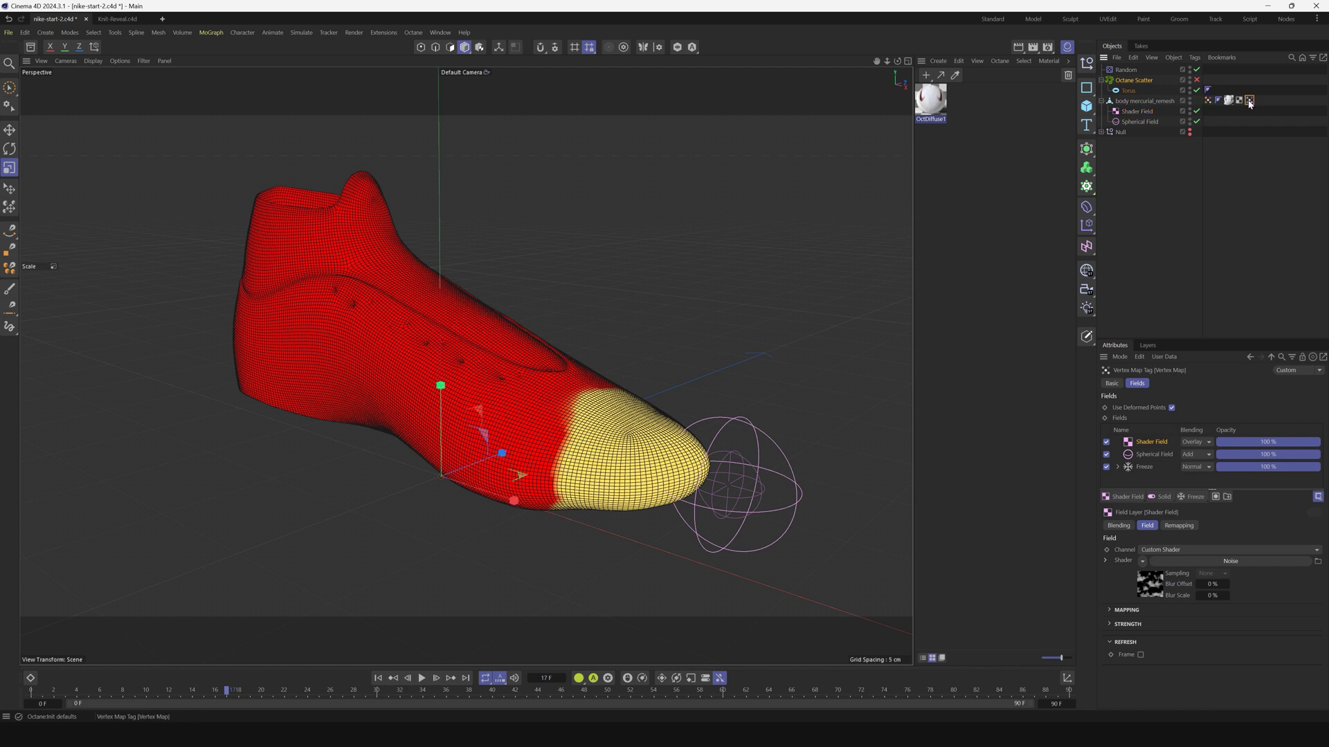
{"action": "left_click_drag", "start_coordinate": [1208, 102], "coordinate": [1211, 98]}
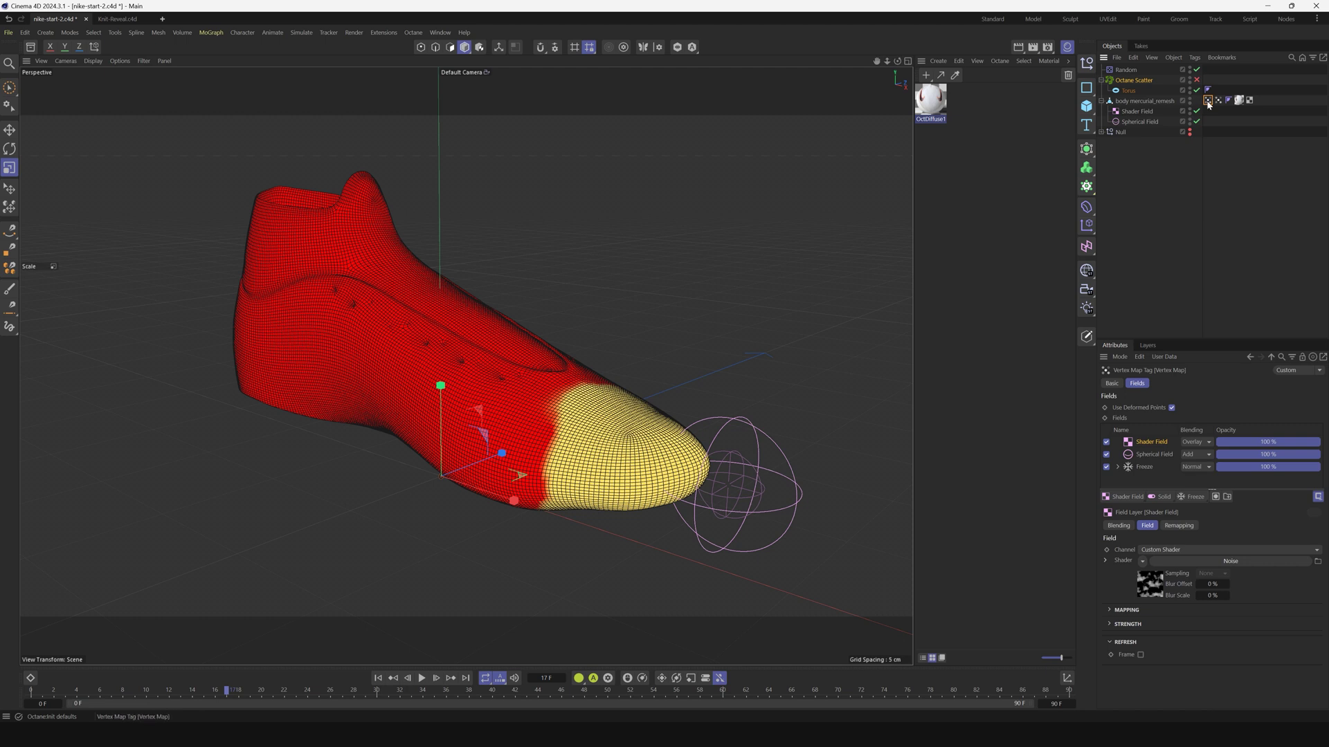
- Delete the copy's three field layers and use the original Vertex Map as its only field
{"action": "left_click", "coordinate": [1152, 481]}
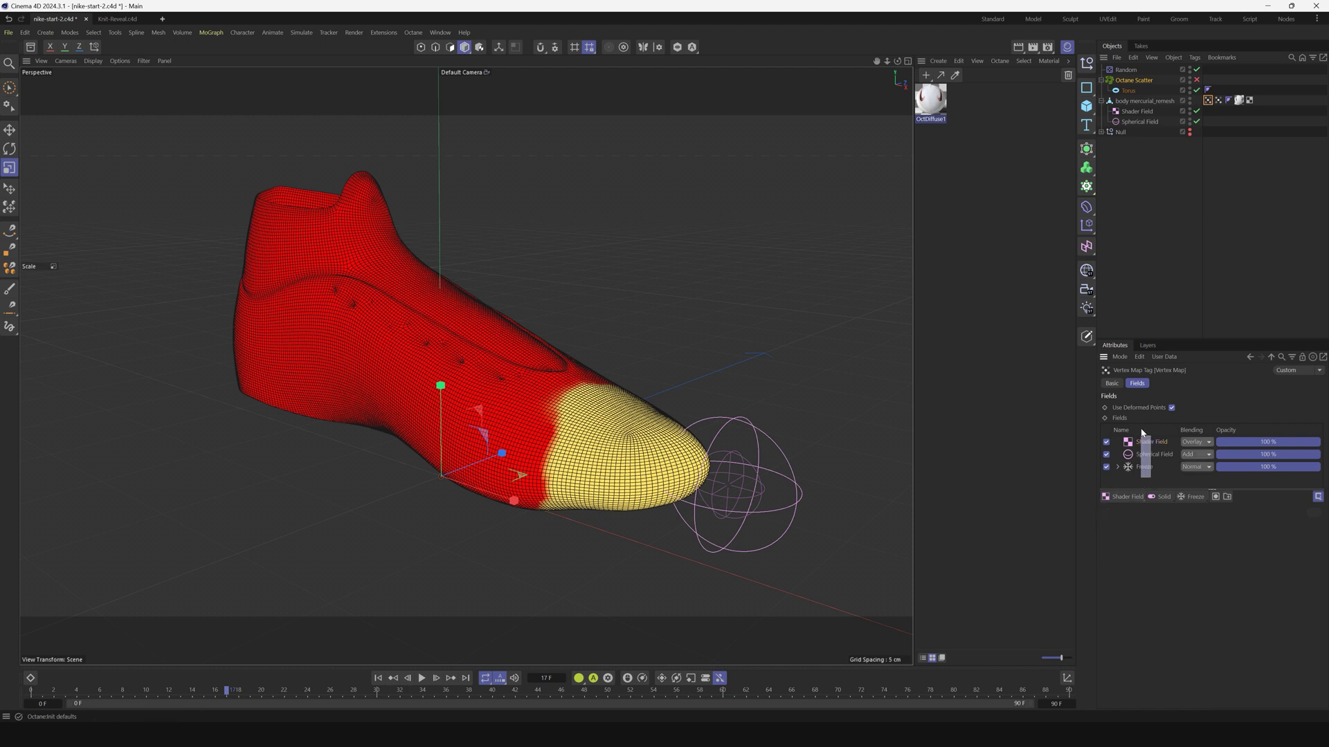
{"action": "left_click_drag", "start_coordinate": [1142, 433], "coordinate": [1143, 434]}
{"action": "key", "text": "Delete"}
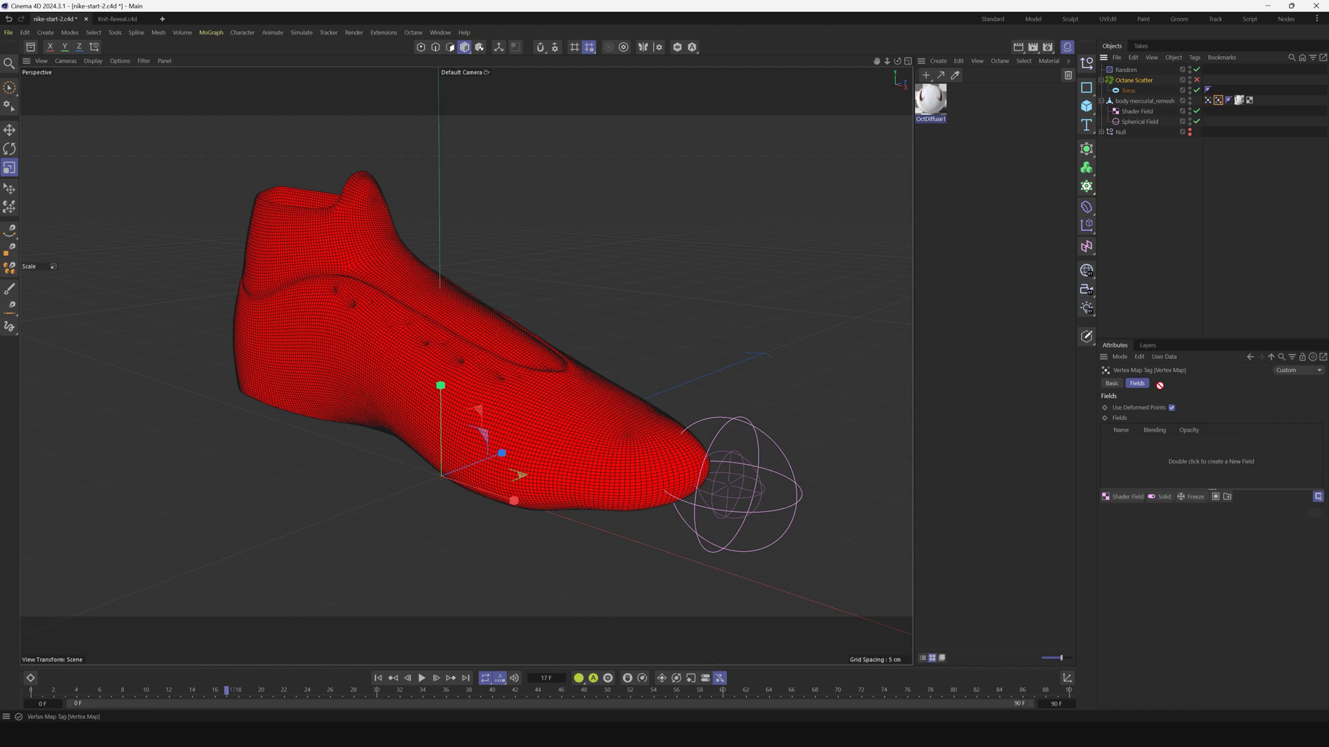
{"action": "left_click_drag", "start_coordinate": [1153, 462], "coordinate": [1152, 460]}
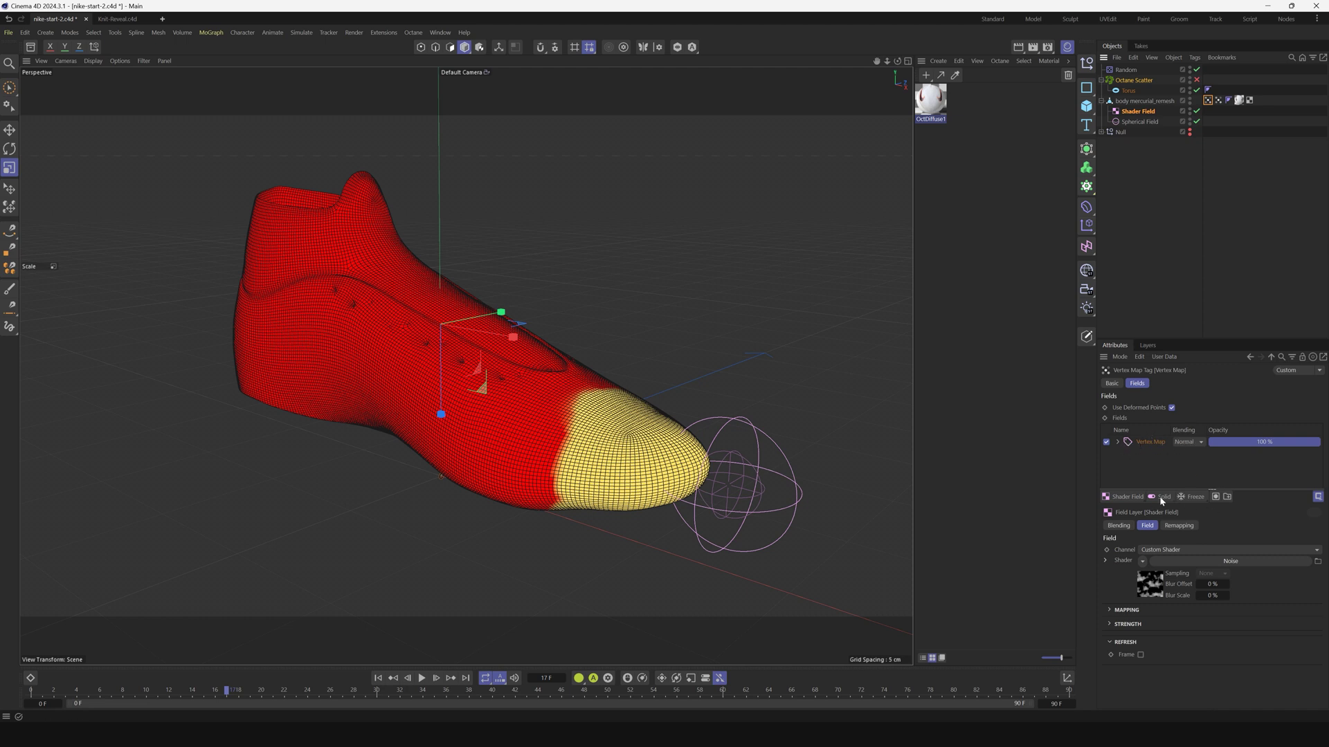
- Add a Curve modifier layer, shape its curve into a narrow peak, and play the animation
{"action": "left_click", "coordinate": [1192, 498]}
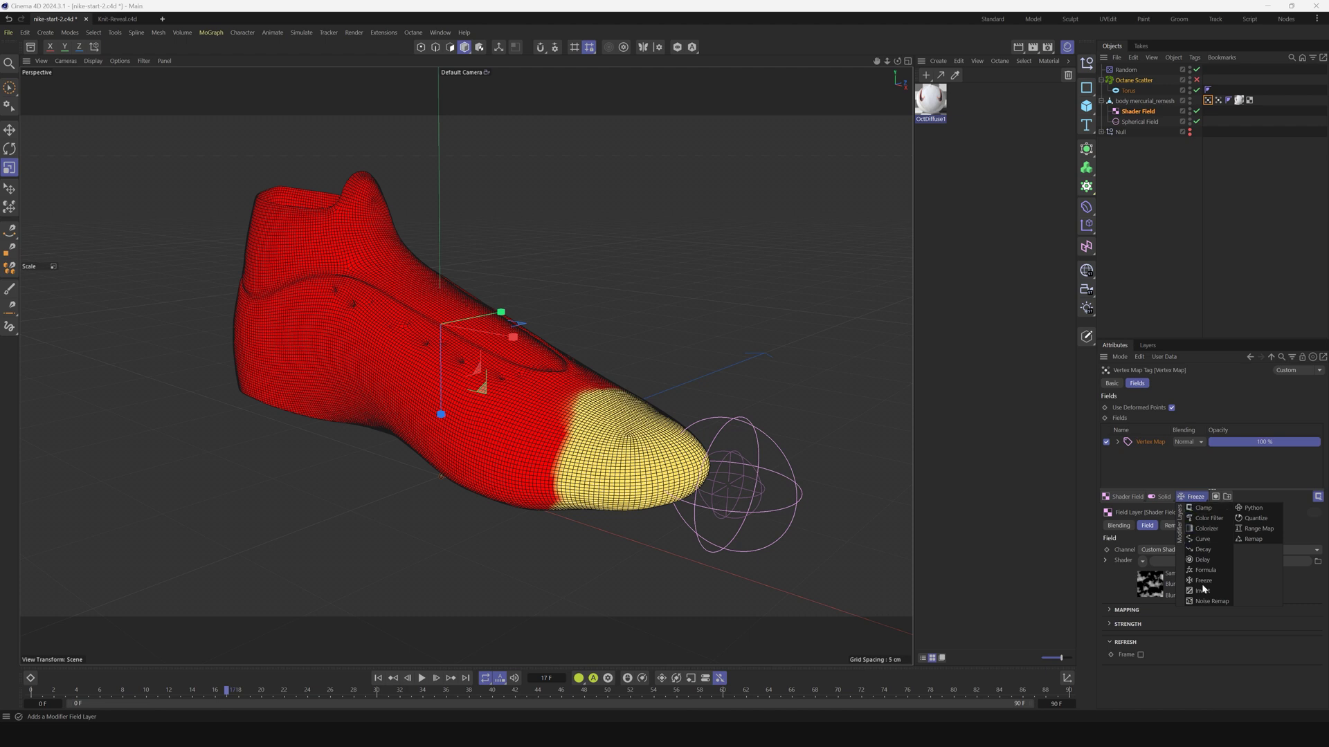
{"action": "left_click", "coordinate": [1204, 539]}
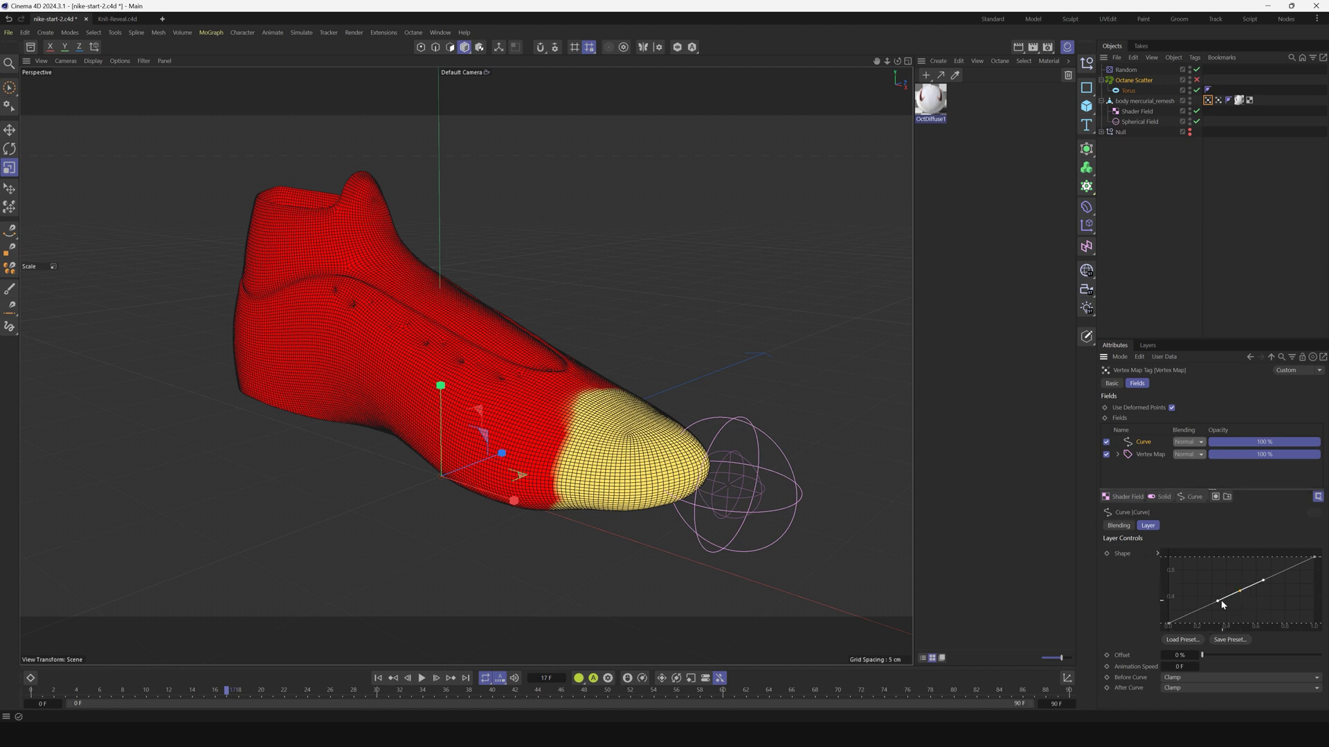
{"action": "left_click_drag", "start_coordinate": [1219, 602], "coordinate": [1209, 634]}
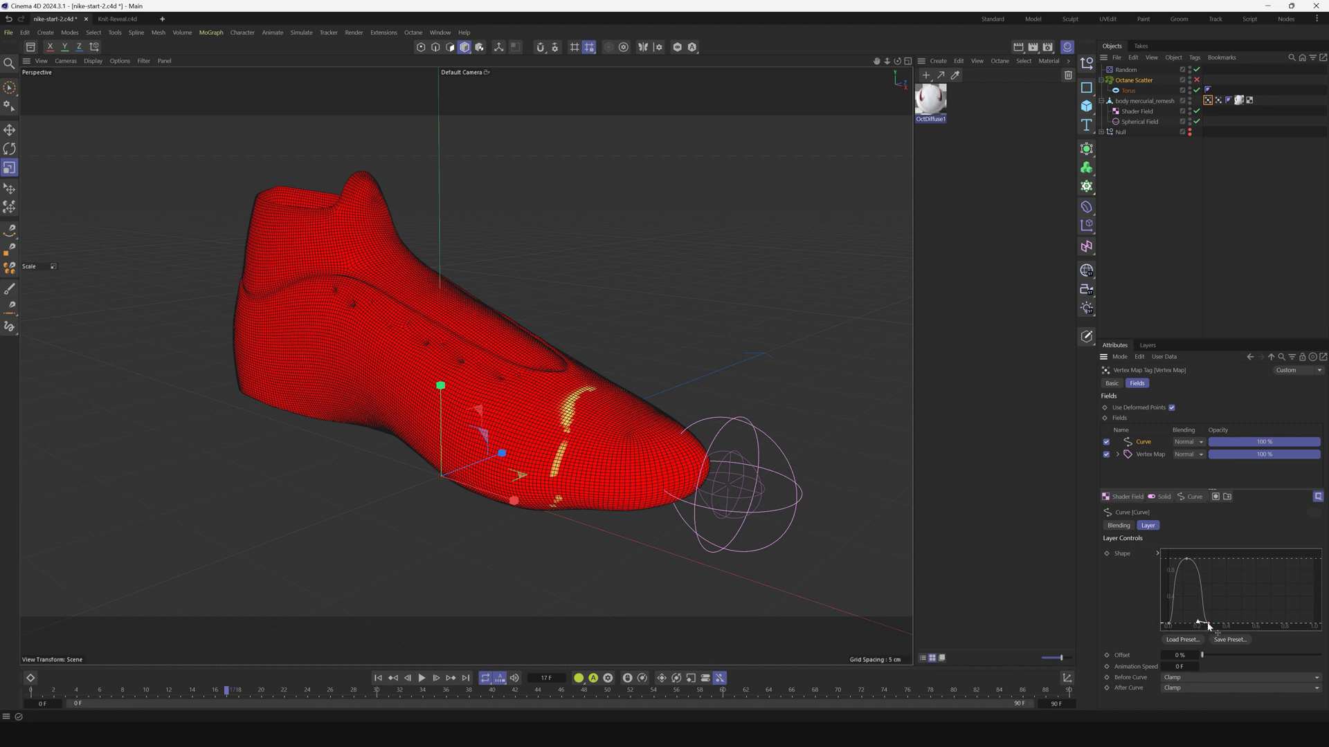
{"action": "mouse_move", "coordinate": [1209, 626]}
{"action": "left_mouse_down"}
{"action": "mouse_move", "coordinate": [1205, 609]}
{"action": "mouse_move", "coordinate": [1208, 652]}
{"action": "left_mouse_up"}
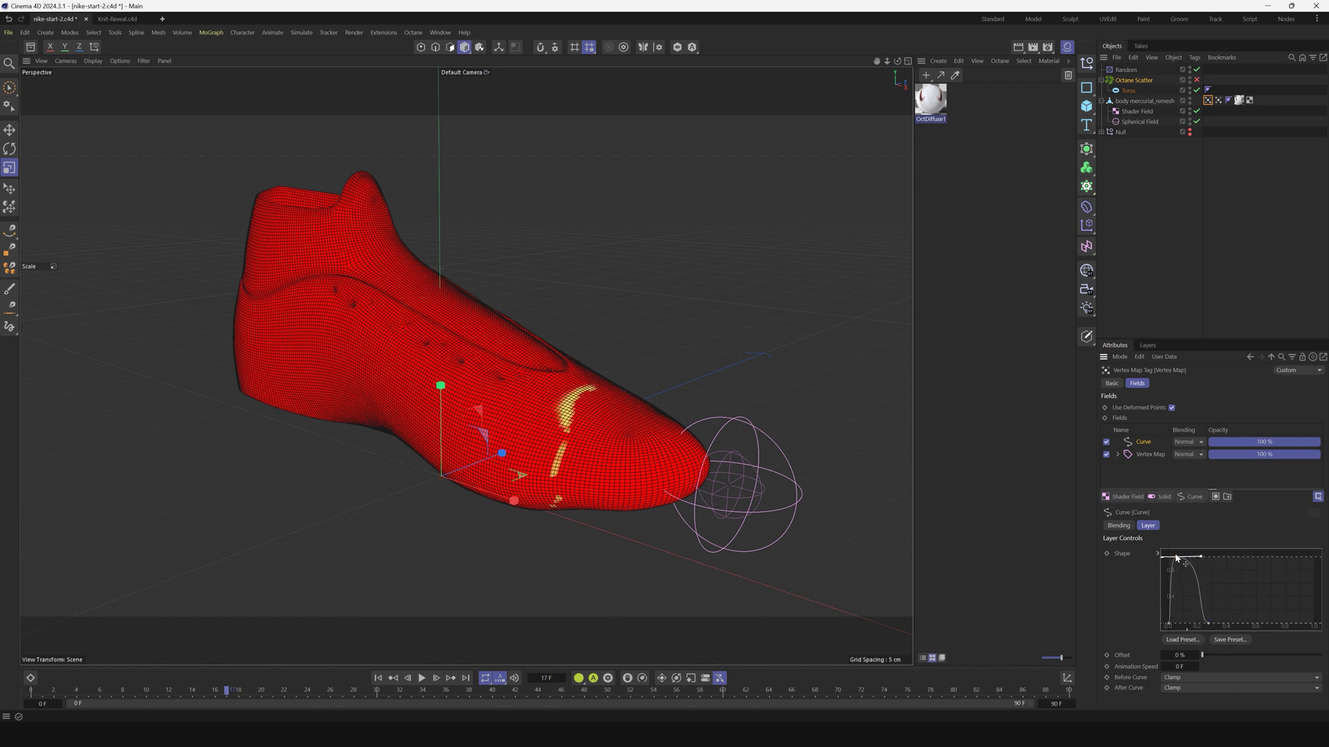
{"action": "left_click", "coordinate": [421, 678]}
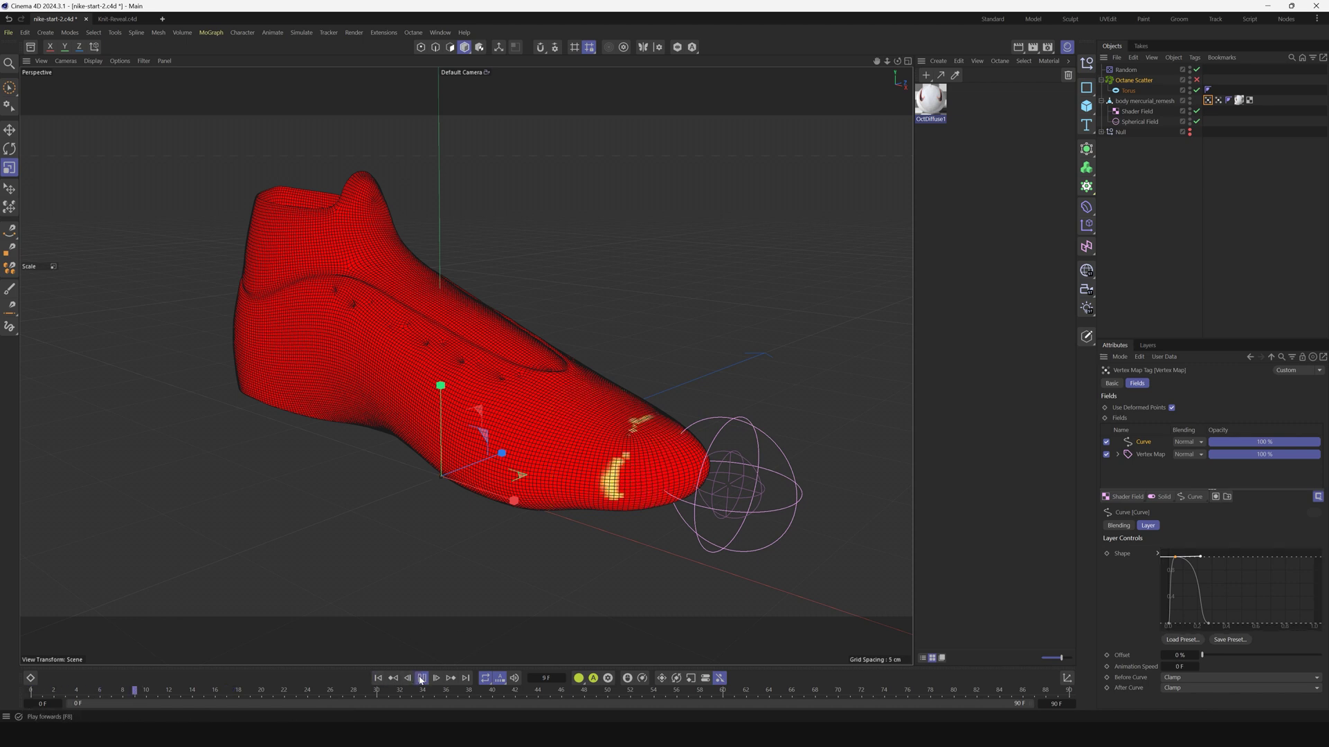
- Replay the band's travel along the shoe, stopping at frame 16, then re-enable Octane Scatter
{"action": "left_click", "coordinate": [421, 678]}
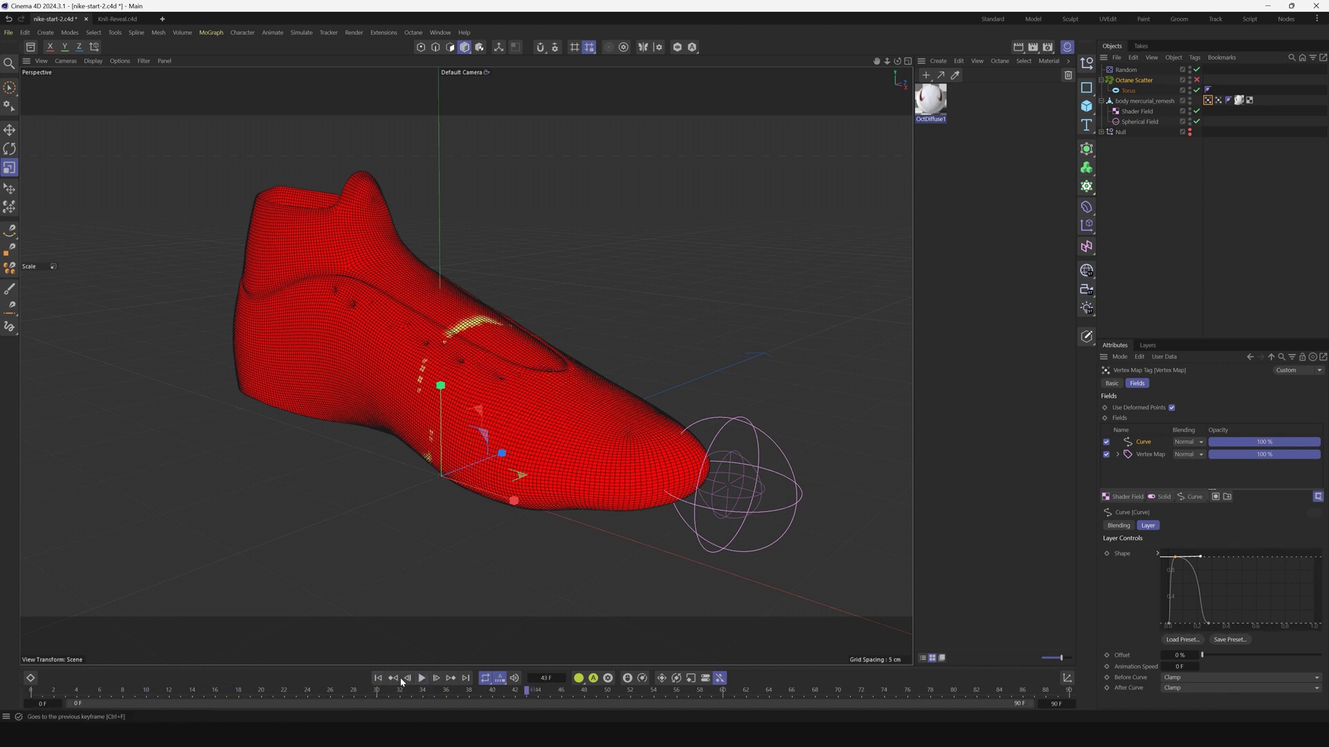
{"action": "left_click", "coordinate": [423, 678]}
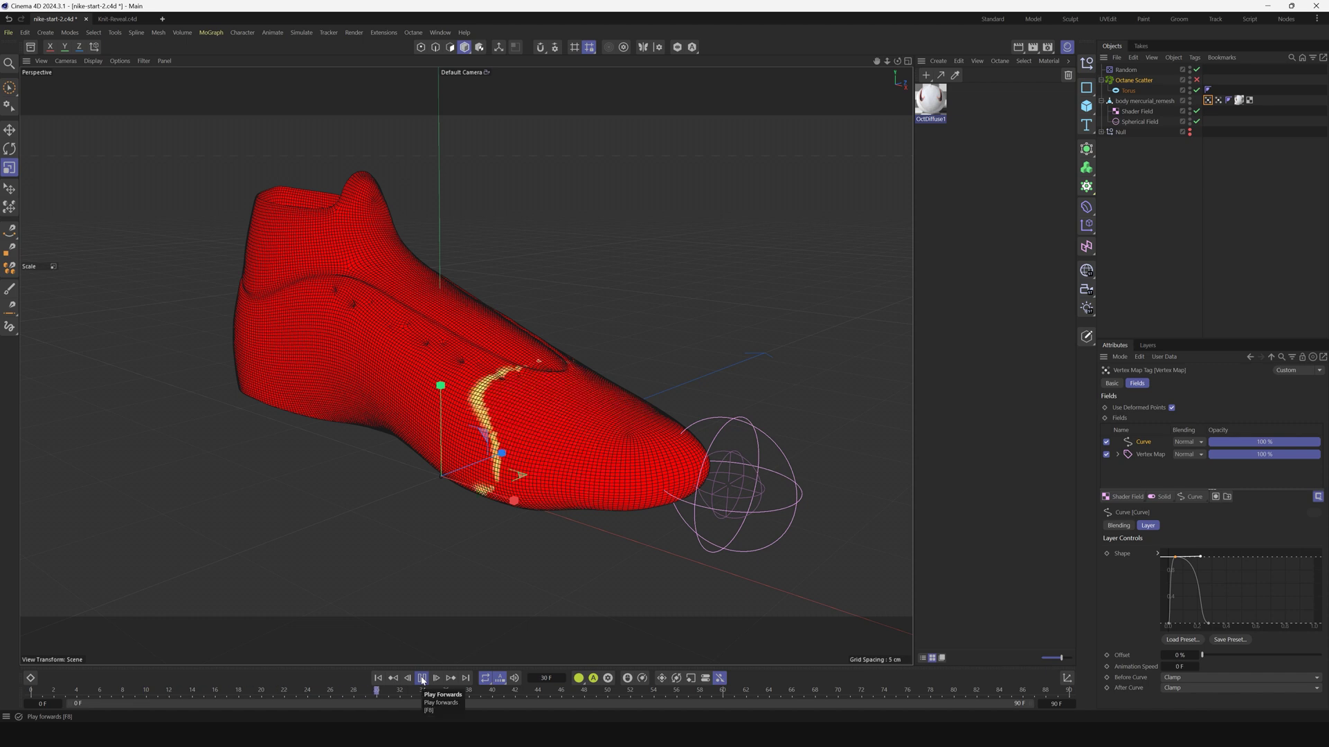
{"action": "left_click", "coordinate": [421, 679]}
{"action": "left_click", "coordinate": [378, 678]}
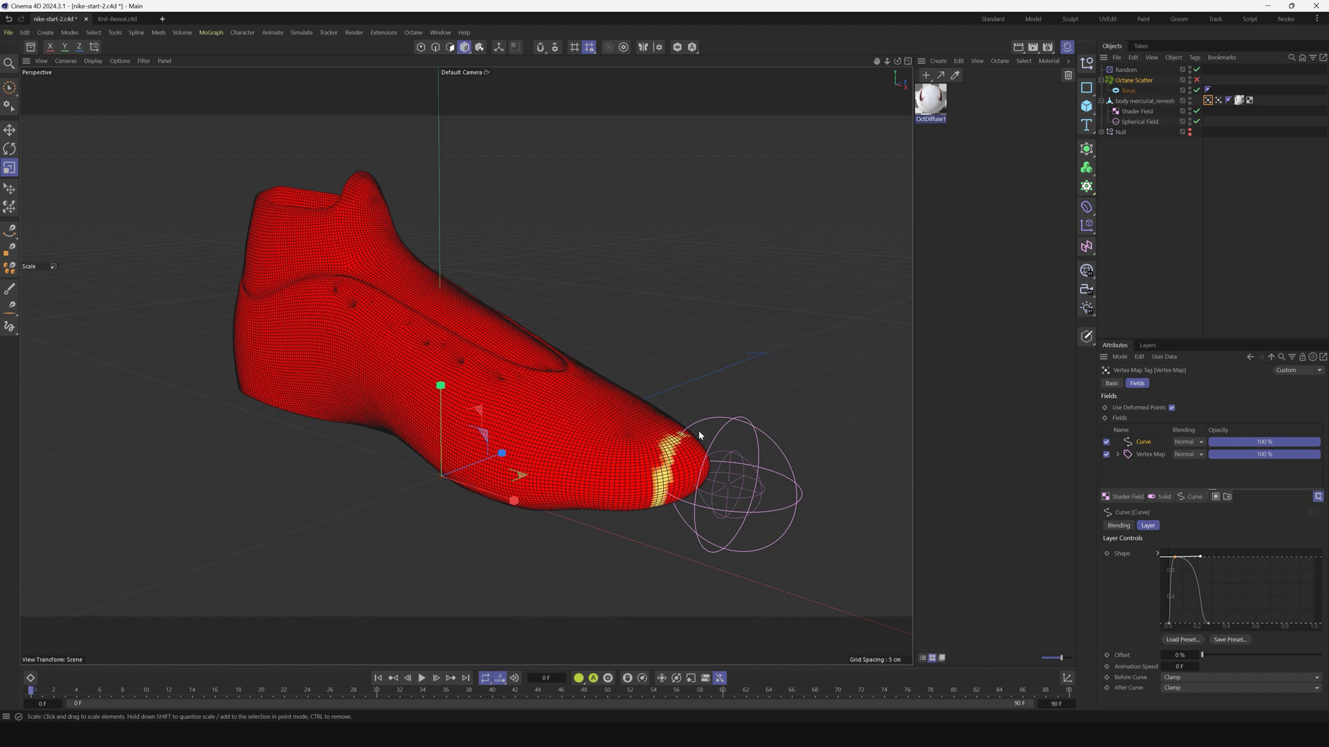
{"action": "left_click", "coordinate": [422, 678]}
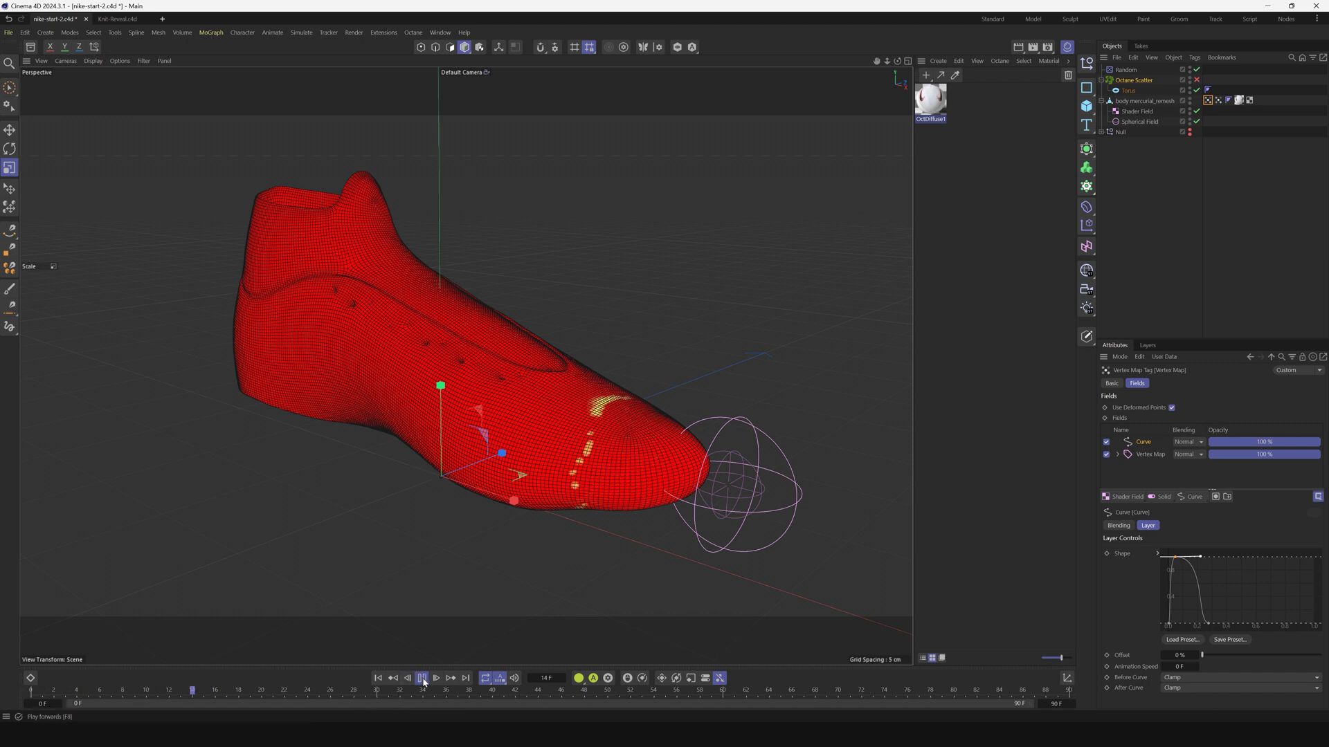
{"action": "left_click", "coordinate": [422, 678]}
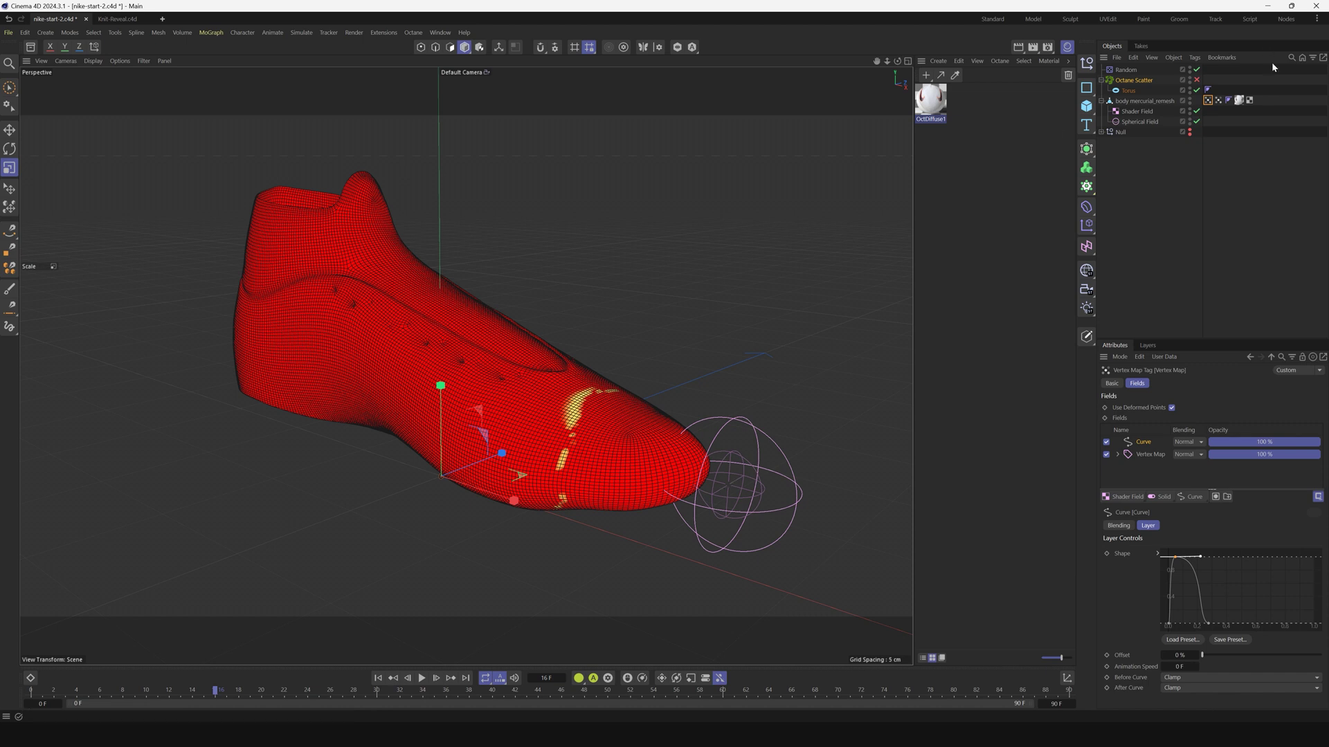
{"action": "left_click", "coordinate": [1196, 80]}
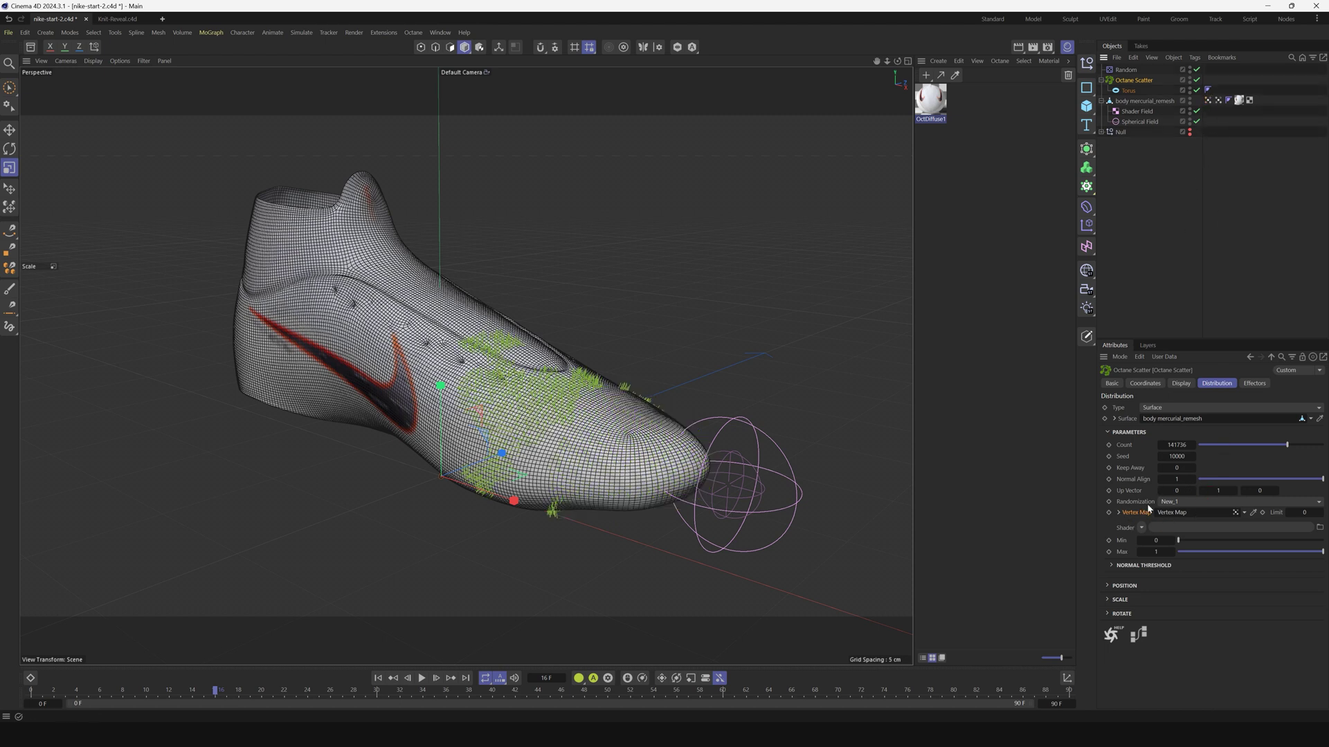
- Rewind to frame 0 and play the animated scatter in the Octane live render
{"action": "left_click", "coordinate": [377, 677]}
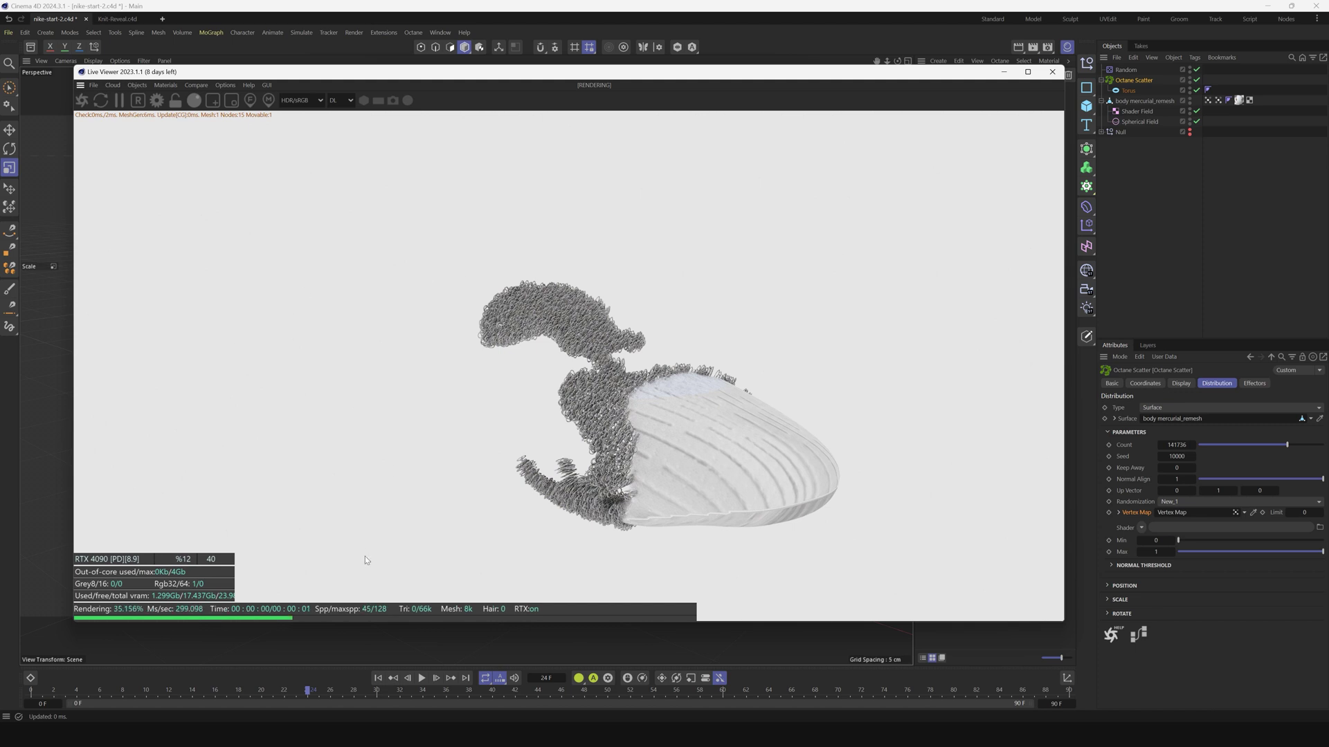
{"action": "left_click", "coordinate": [422, 679]}
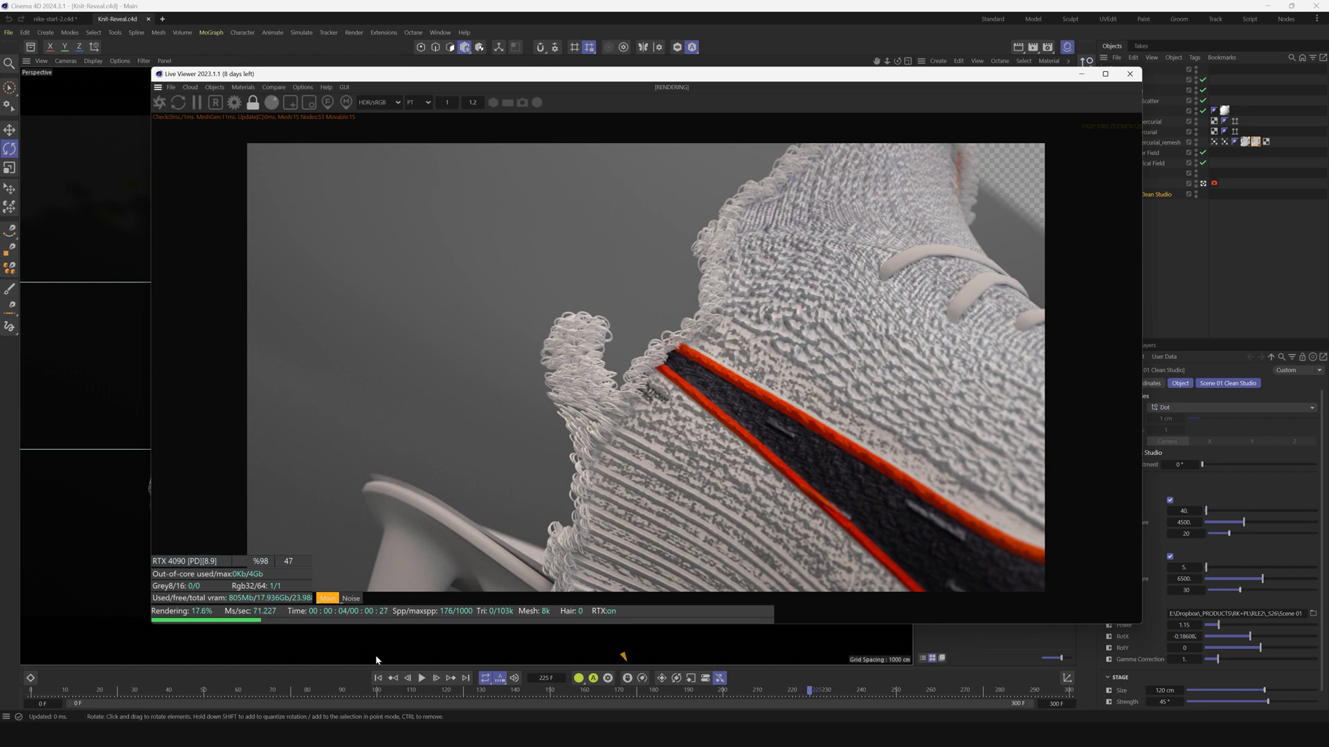
- Play the Knit-Reveal animation and stop at frame 241, revealing the ACC lettering
{"action": "left_click", "coordinate": [421, 678]}
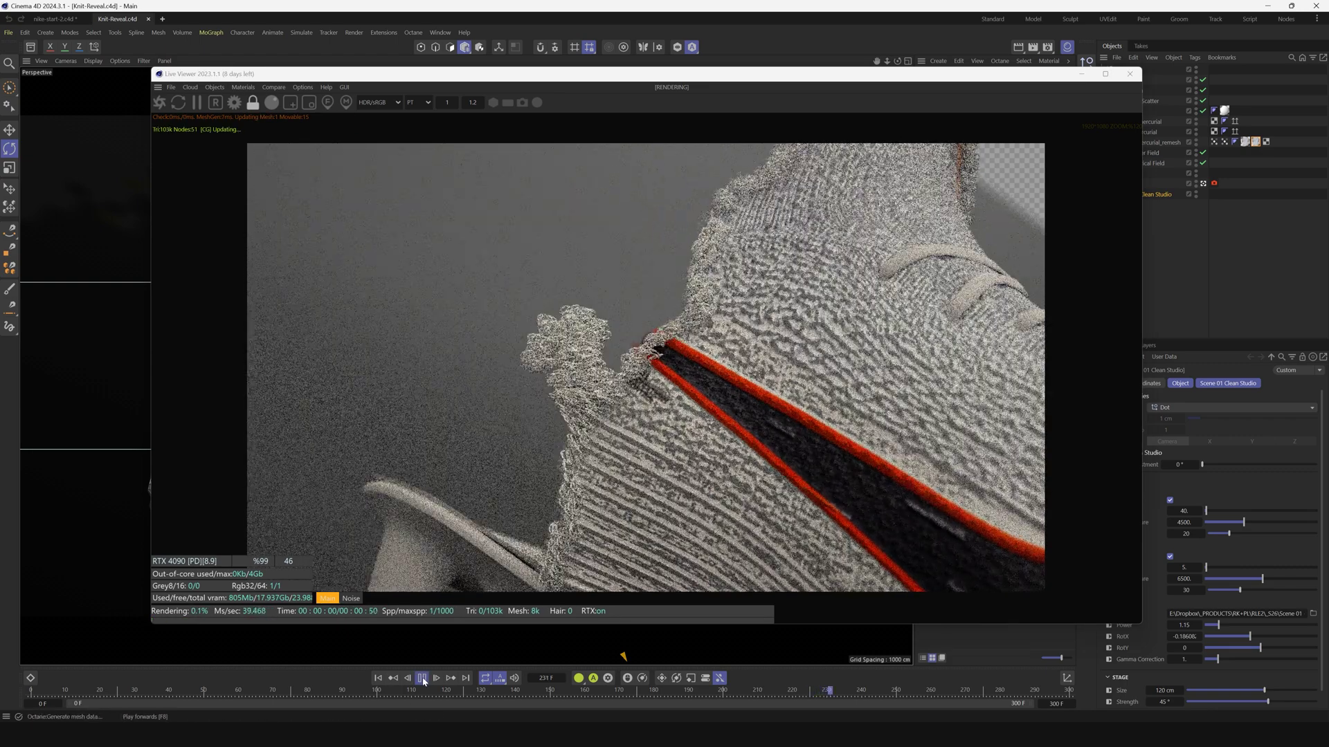
{"action": "left_click", "coordinate": [422, 678]}
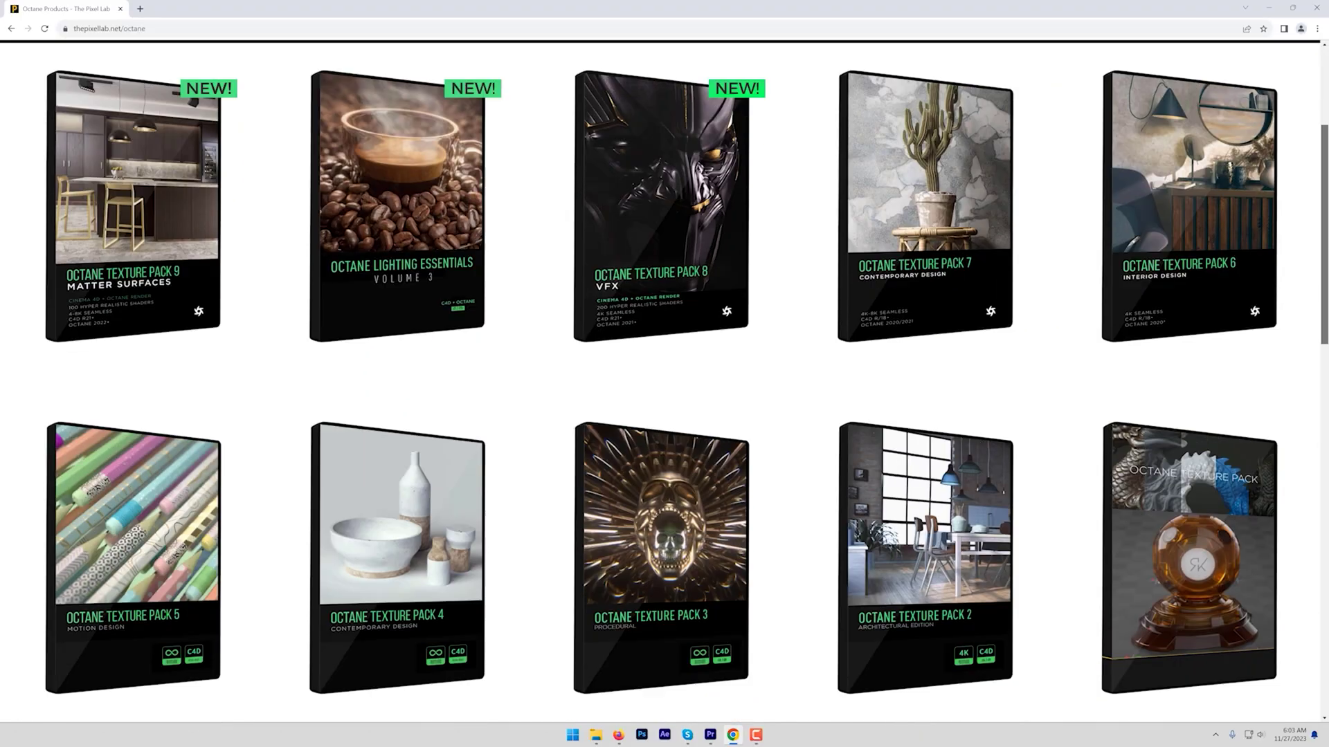
- Scroll down to the texture pack listings such as Octane Texture Pack 9 and 5
{"action": "scroll", "coordinate": [665, 415], "scroll_direction": "down", "scroll_amount": 5}
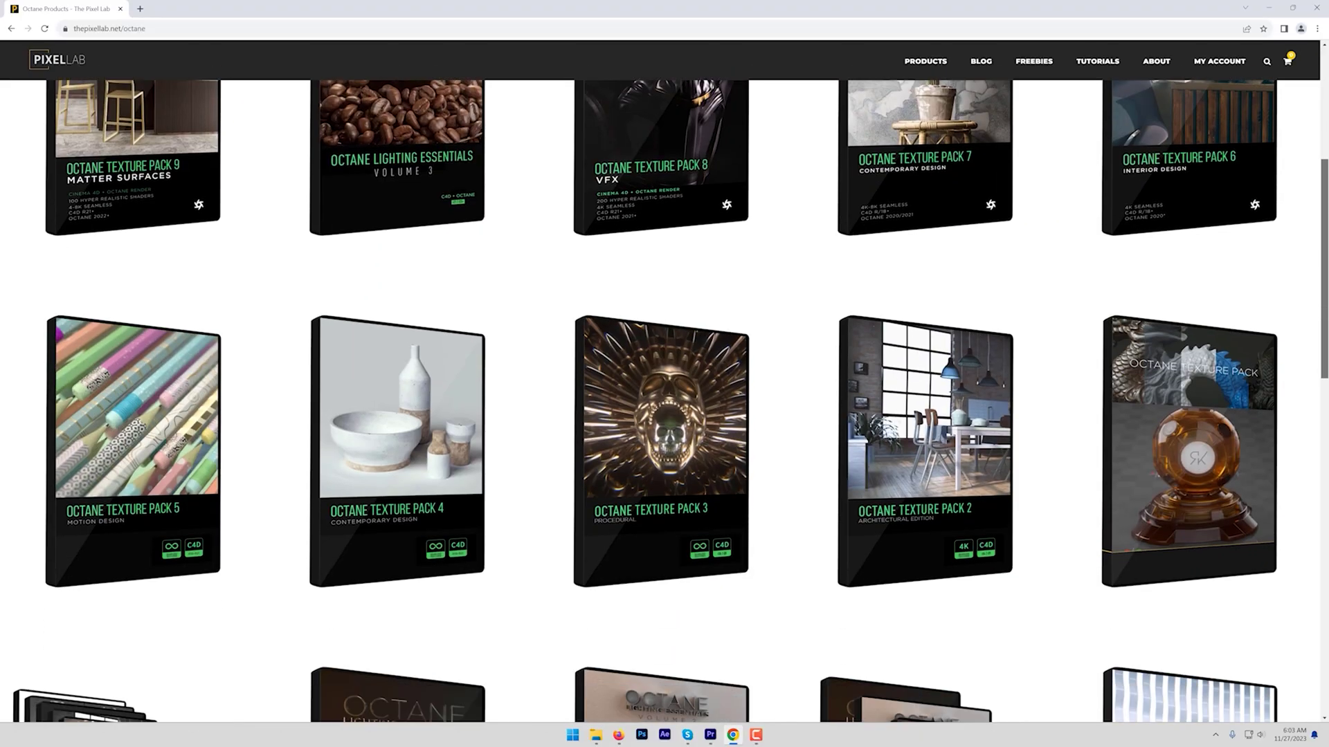